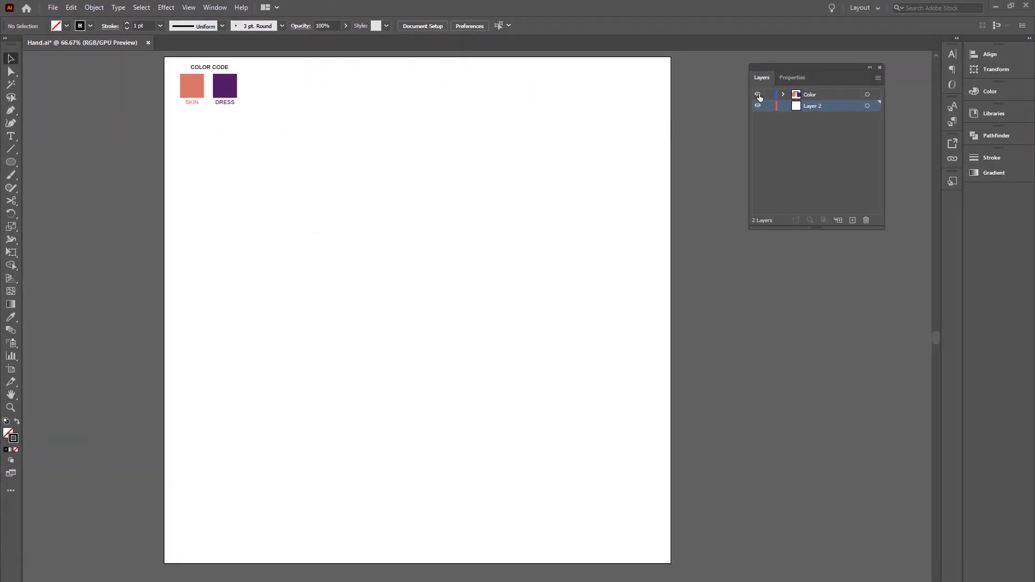
Hide the Color layer's colour-code swatches and label, keeping Layer 2 active for drawing
left_click(758, 95)
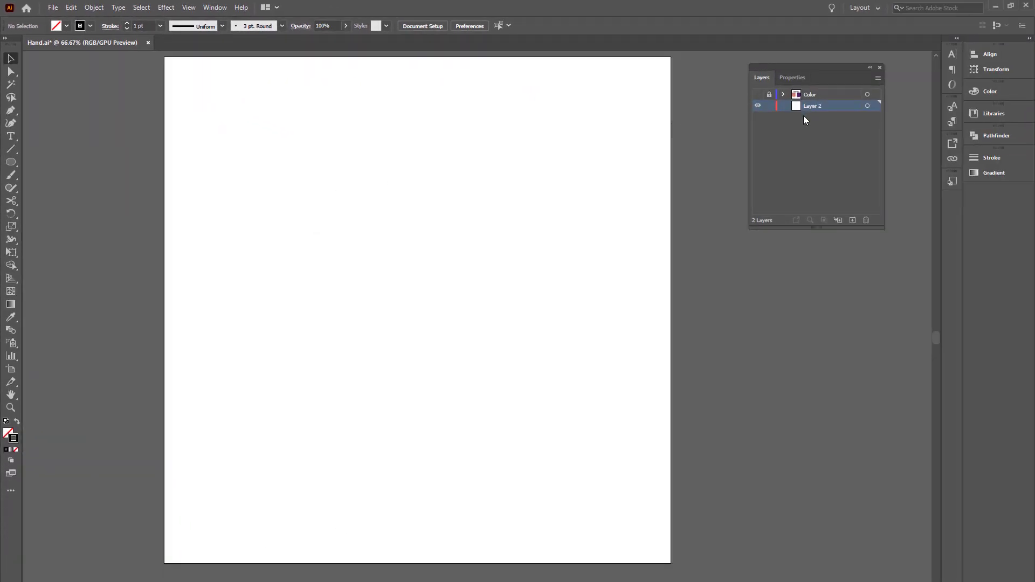
Draw a circle near the top of the artboard, centre it horizontally and nudge it higher
left_click(15, 163)
left_click_drag(386, 116, 434, 172)
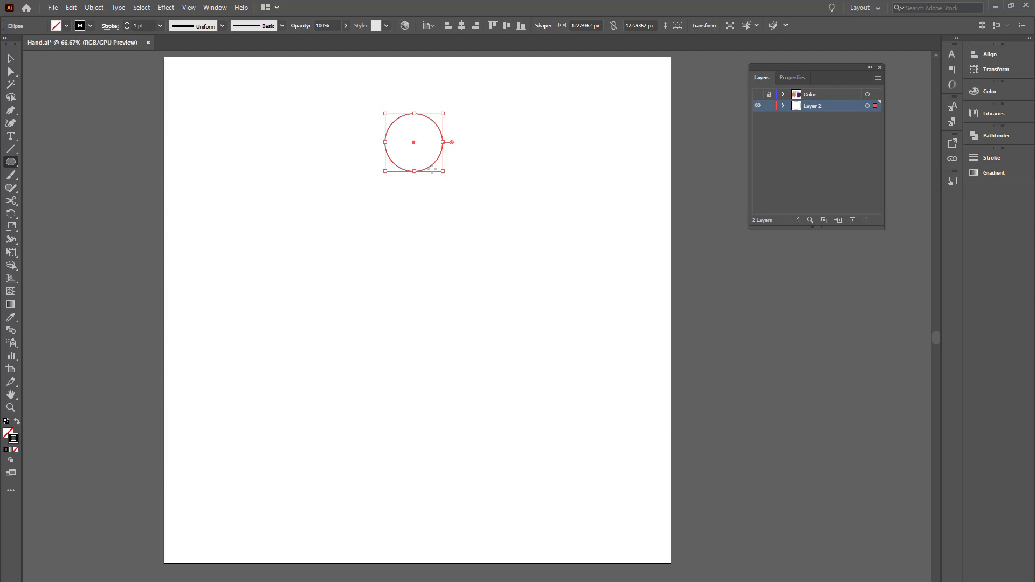
left_click(10, 62)
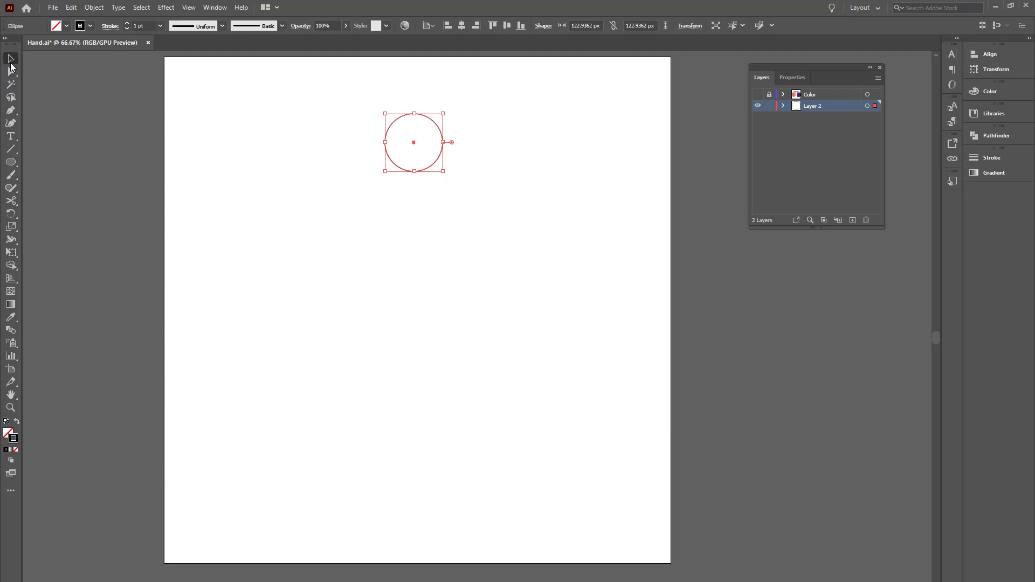
left_click(461, 26)
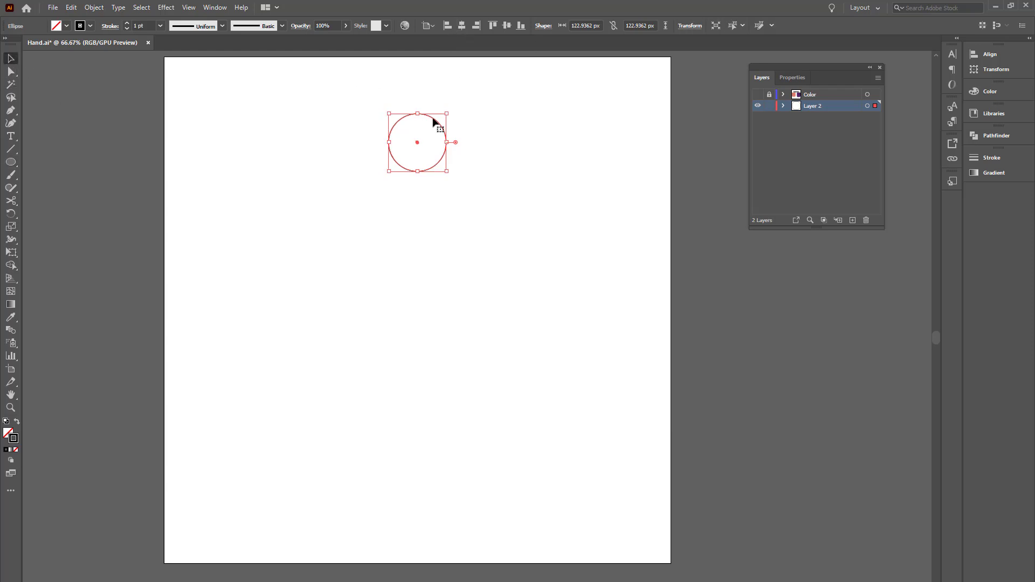
left_click_drag(432, 122, 433, 109)
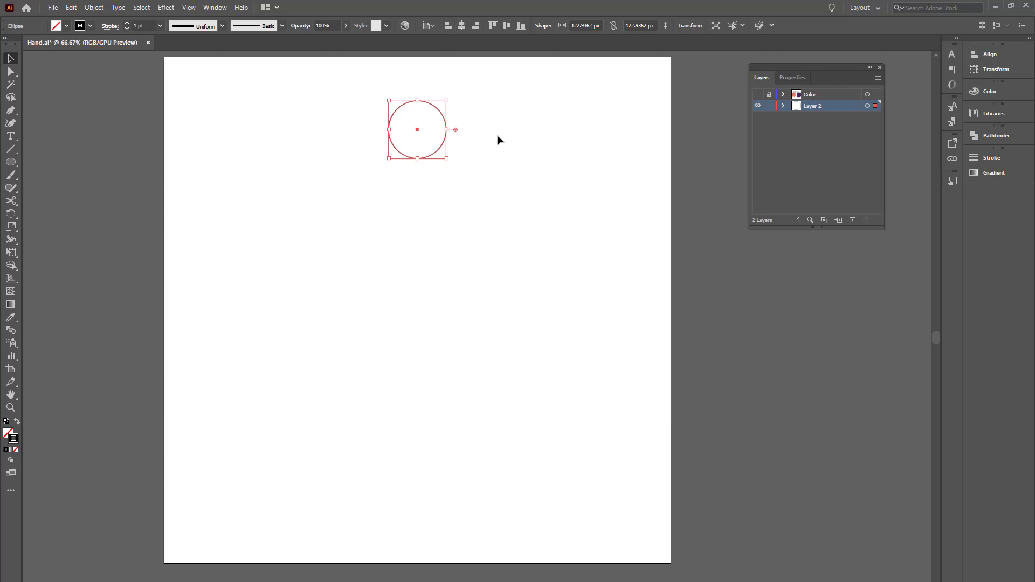
Duplicate the circle straight down into three vertically stacked circles and select the middle one
left_click(489, 154)
left_click(445, 150)
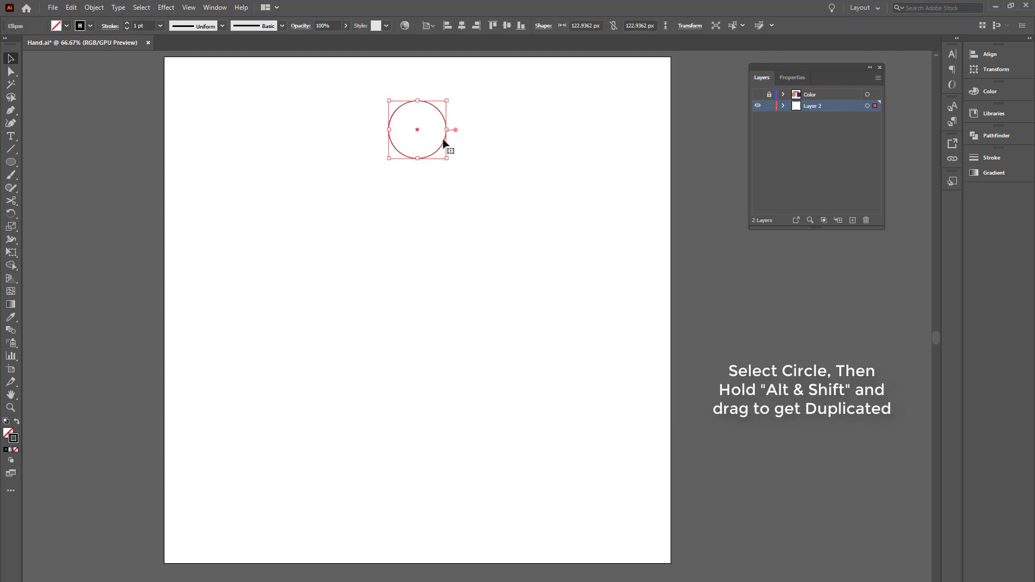
left_click_drag(446, 149, 448, 386)
left_click(517, 341)
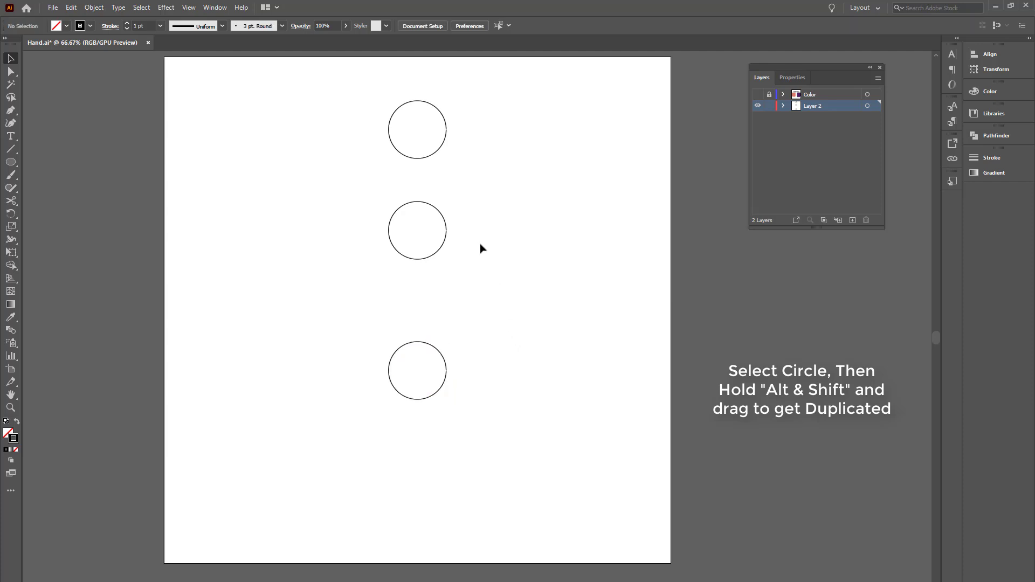
left_click_drag(476, 218, 439, 237)
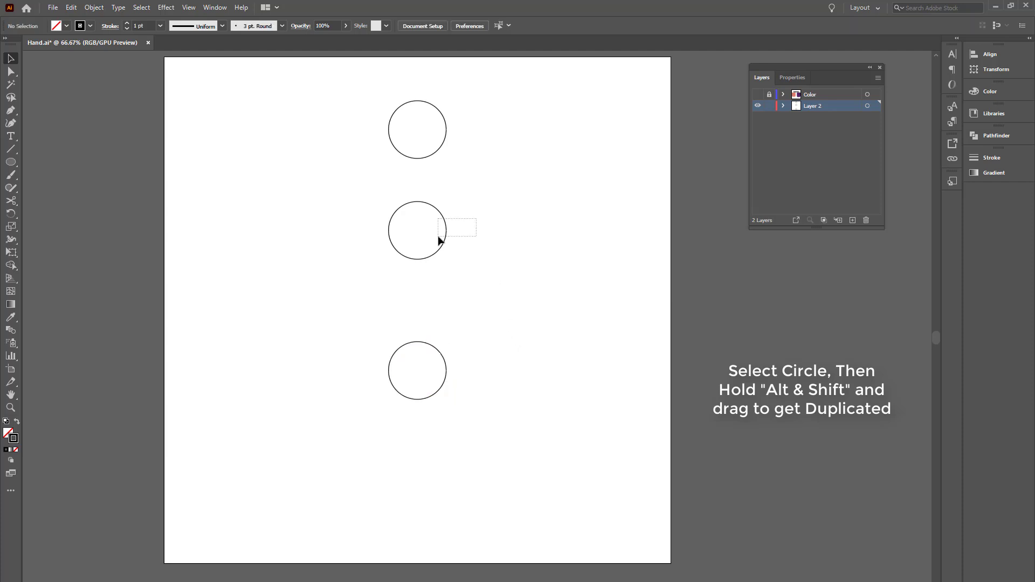
Scale the middle circle to 90%
double_click(14, 226)
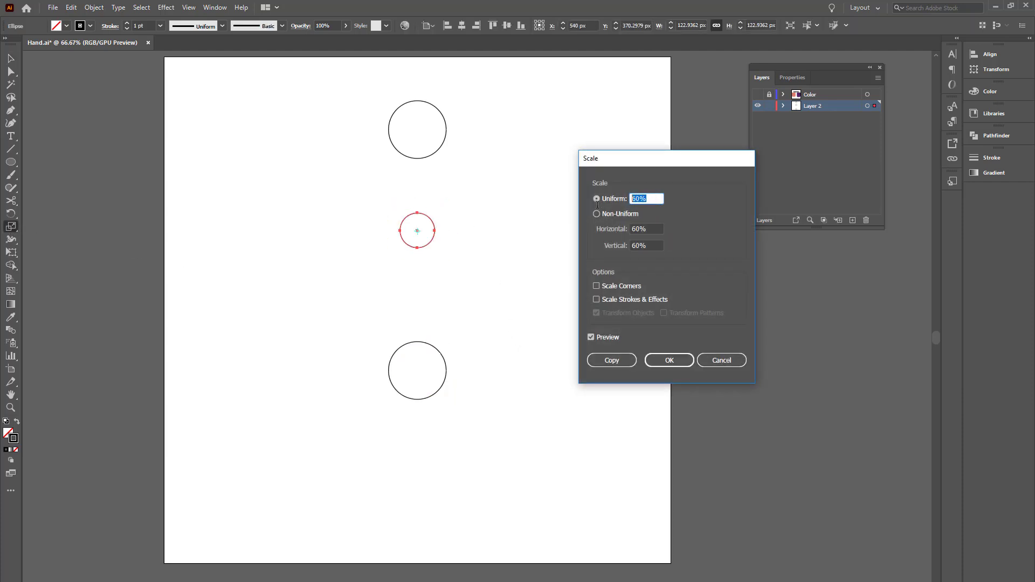
type("90")
left_click(669, 360)
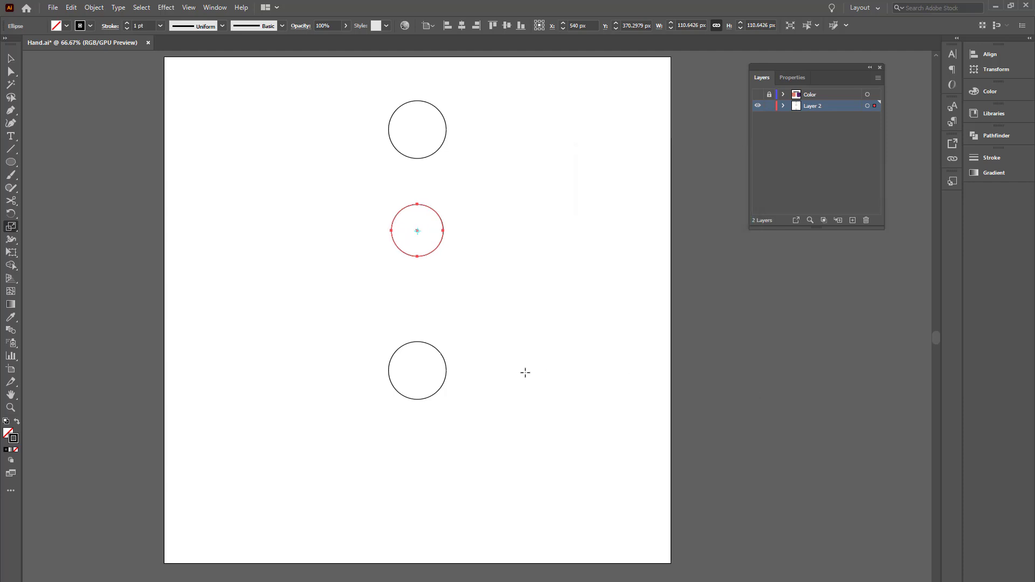
left_click(12, 61)
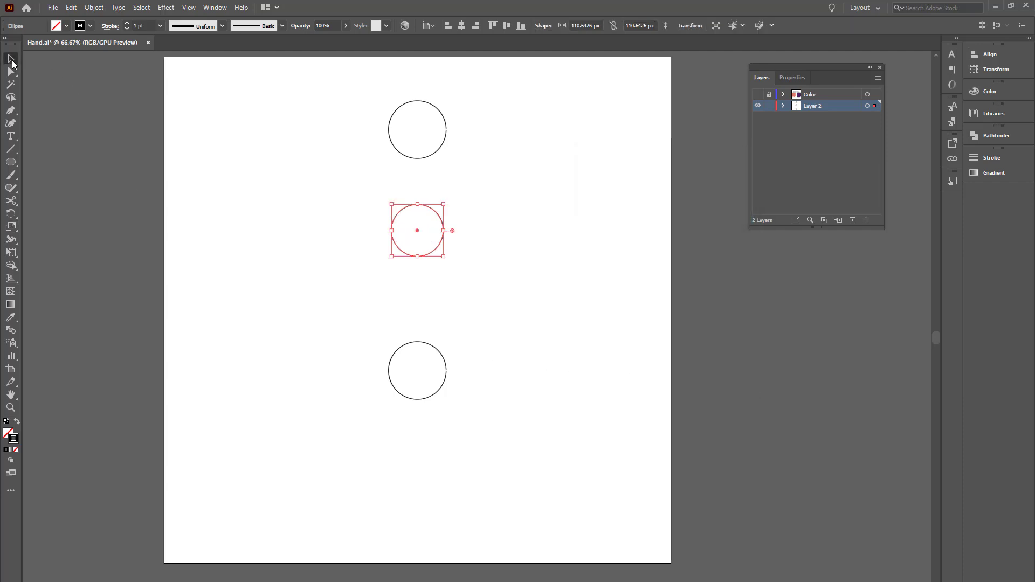
Scale the bottom circle to 60%
left_click(433, 351)
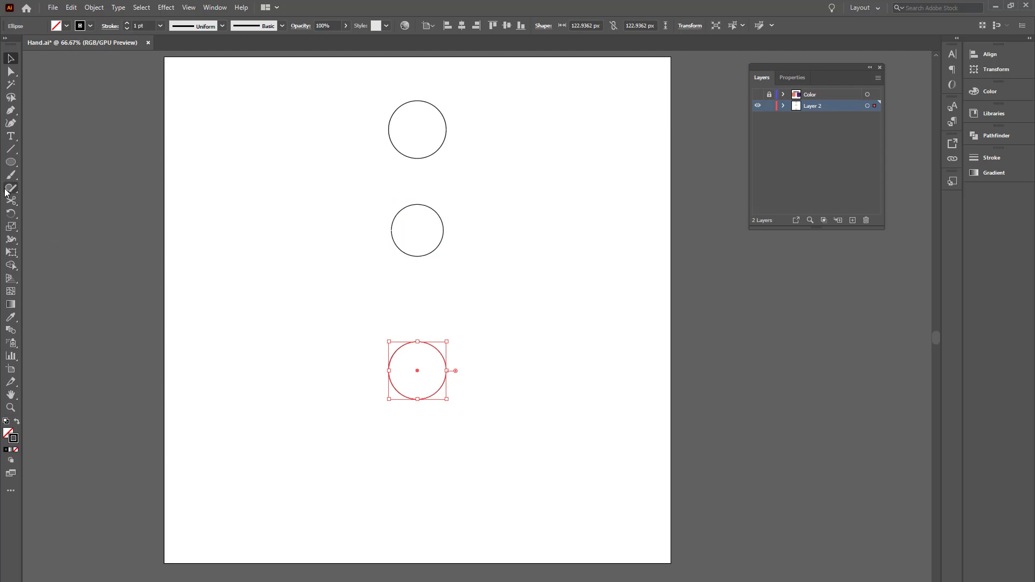
left_click(11, 229)
double_click(11, 229)
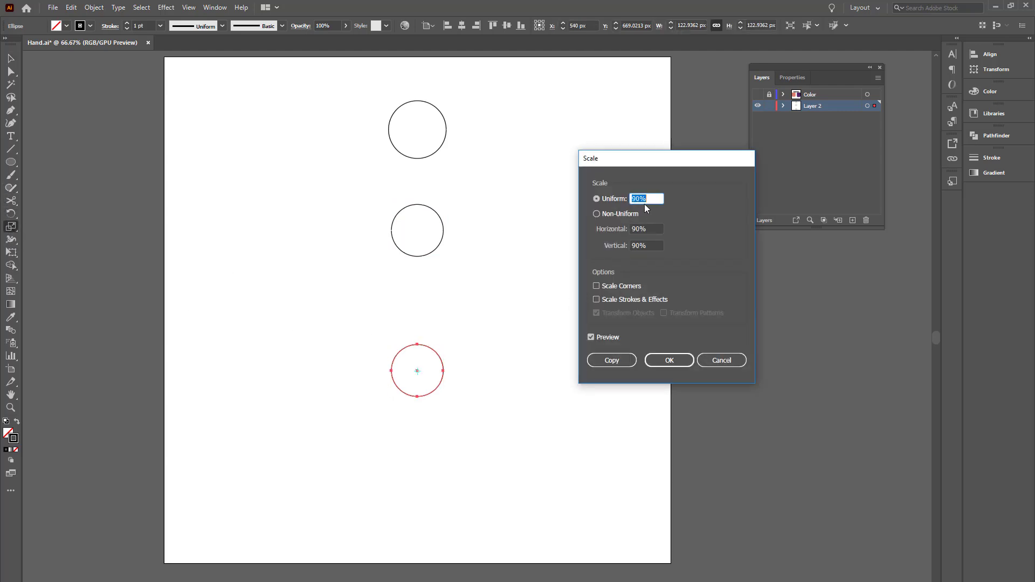
type("60")
left_click(663, 360)
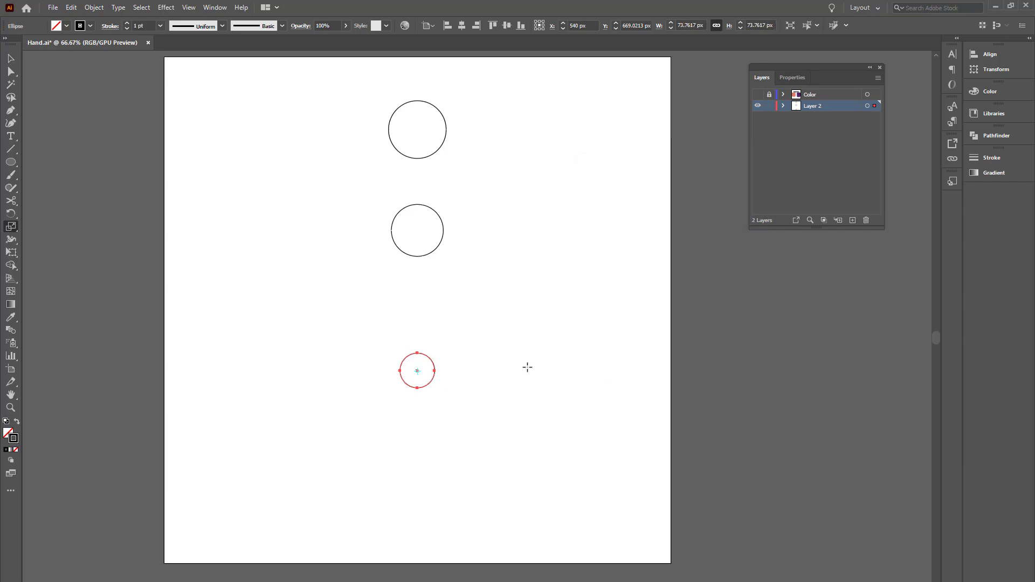
left_click(10, 58)
left_click(483, 324)
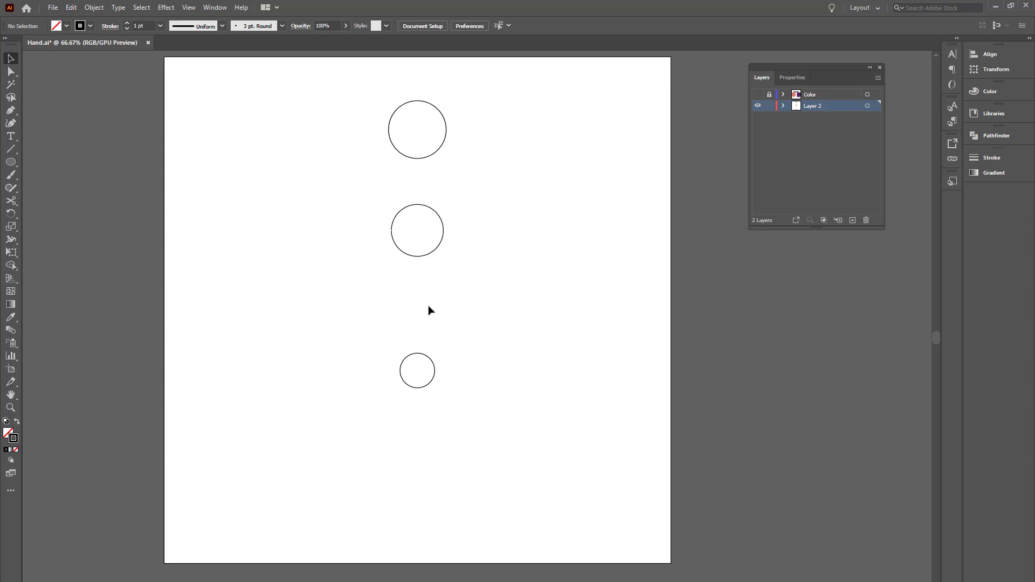
Draw a closed pen outline joining the top circle to the middle circle as the upper arm
left_click(13, 107)
left_click(389, 130)
left_click(446, 130)
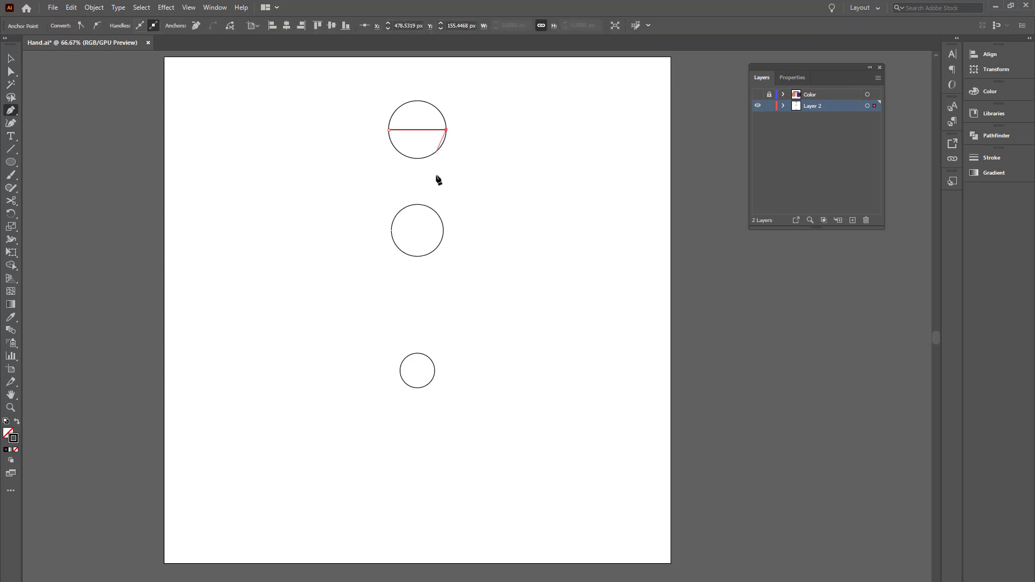
left_click(443, 231)
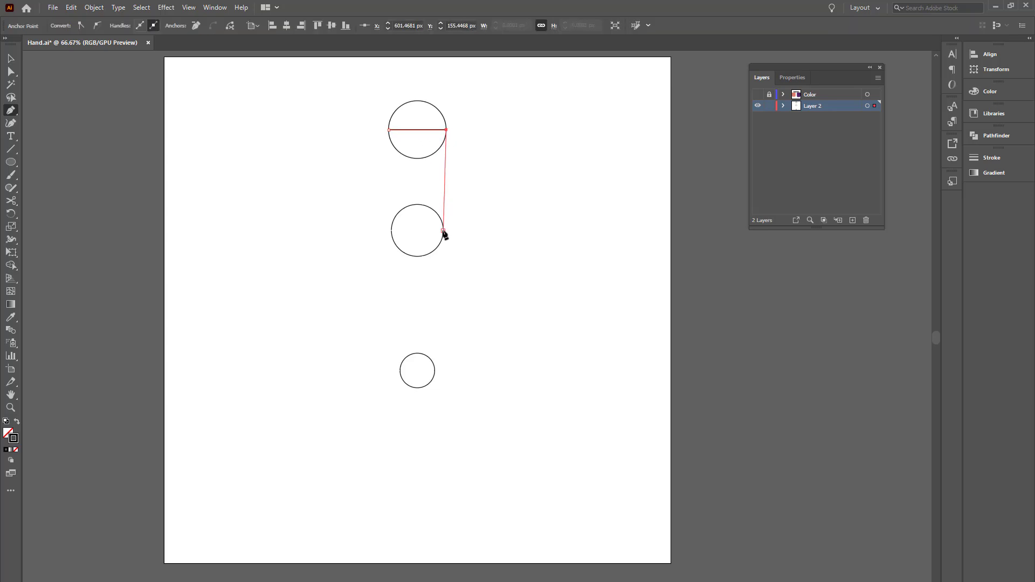
left_click(391, 230)
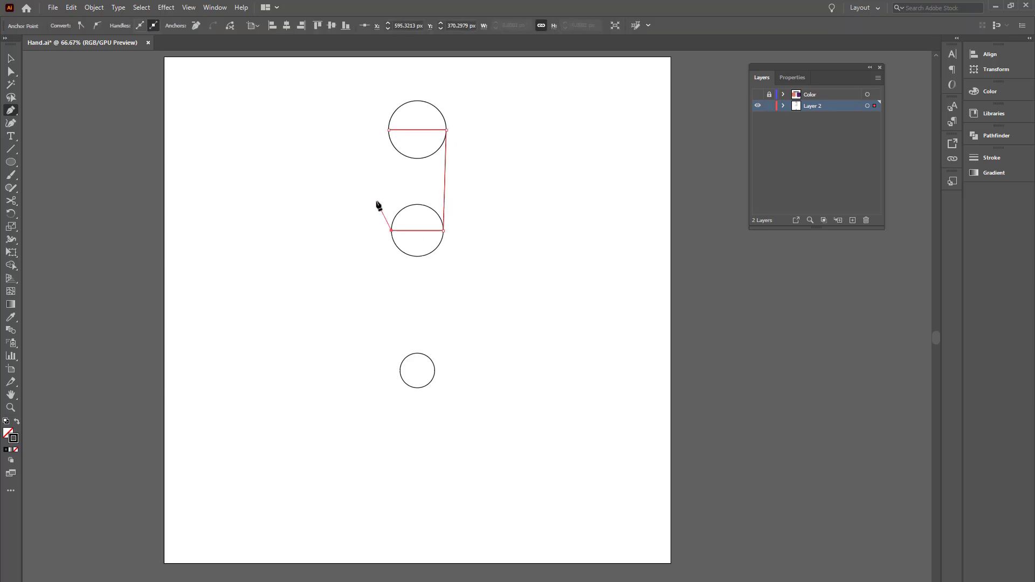
left_click(389, 130)
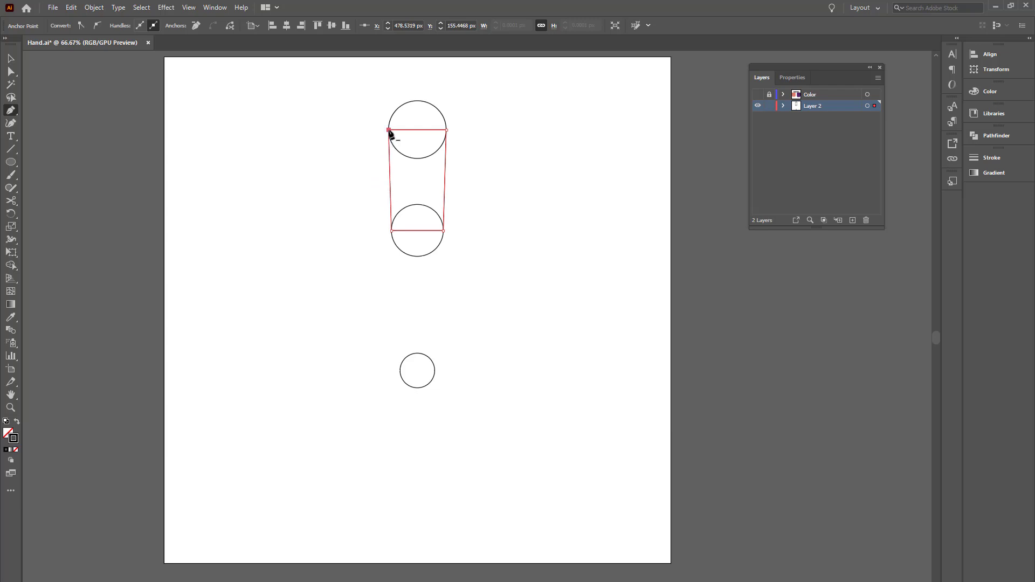
Draw a closed pen outline joining the middle circle to the small wrist circle as the forearm
left_click(400, 371)
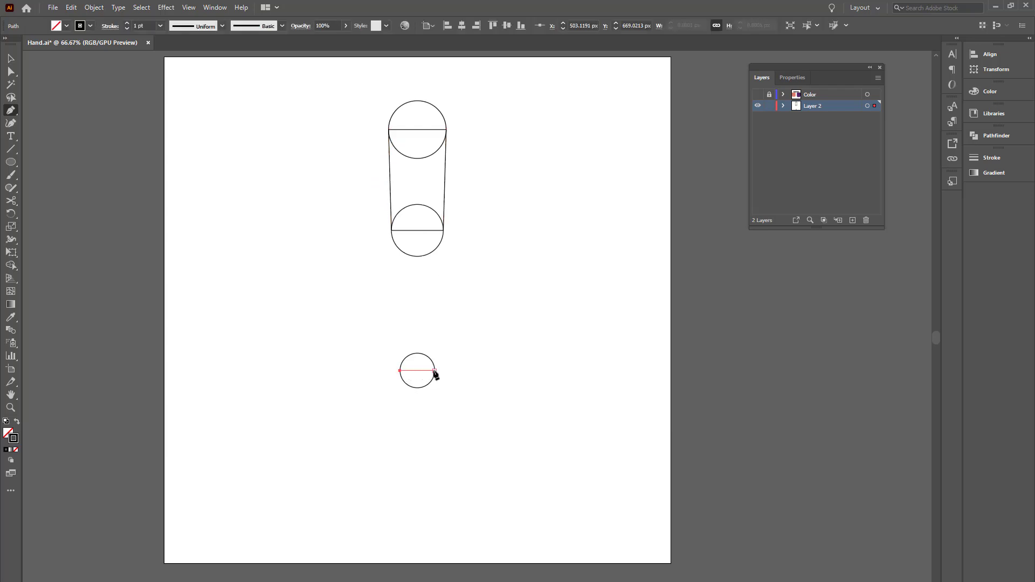
left_click(435, 371)
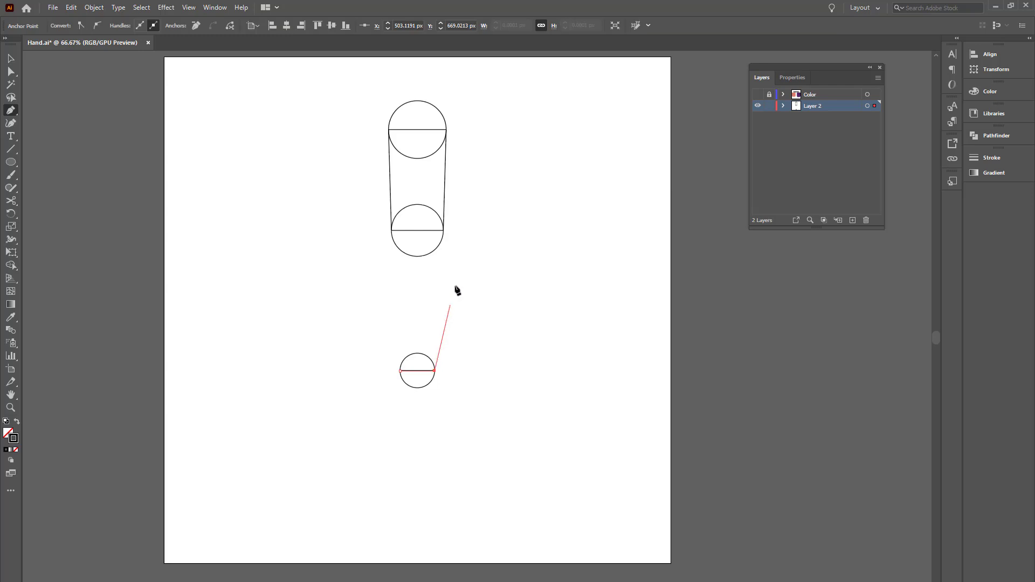
left_click(443, 231)
left_click(391, 231)
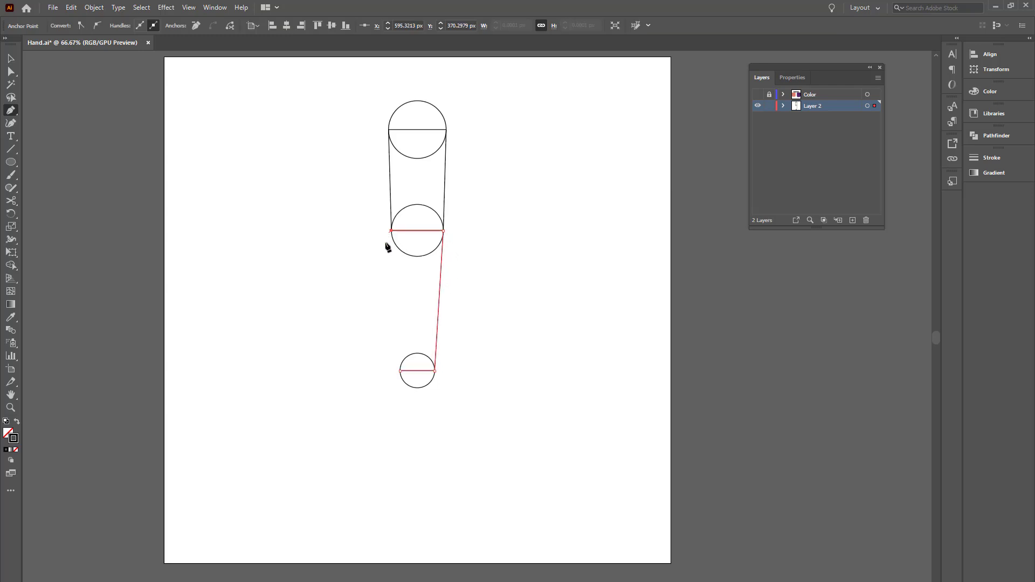
left_click(400, 371)
key("v")
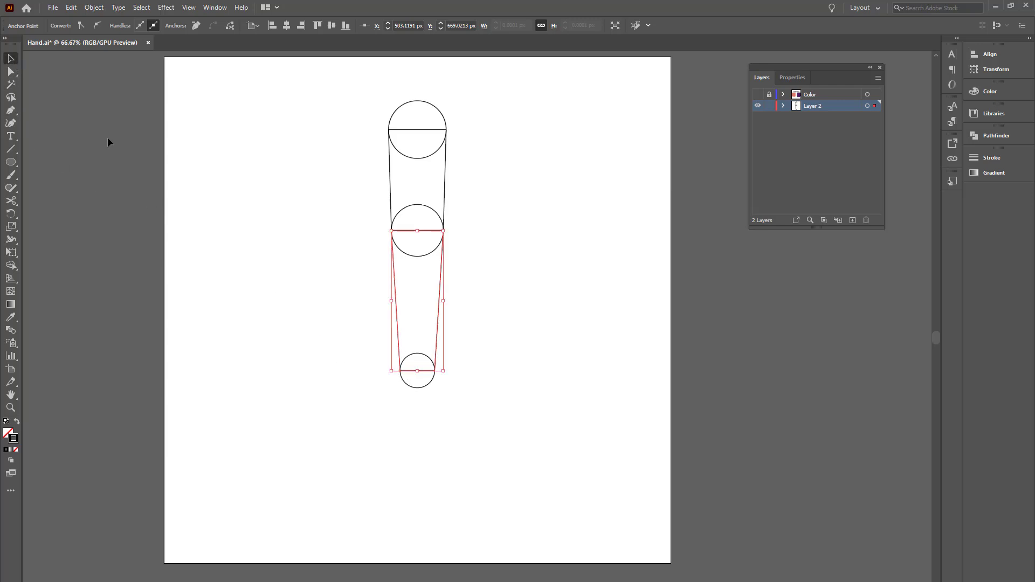
left_click(494, 353)
left_click(431, 387)
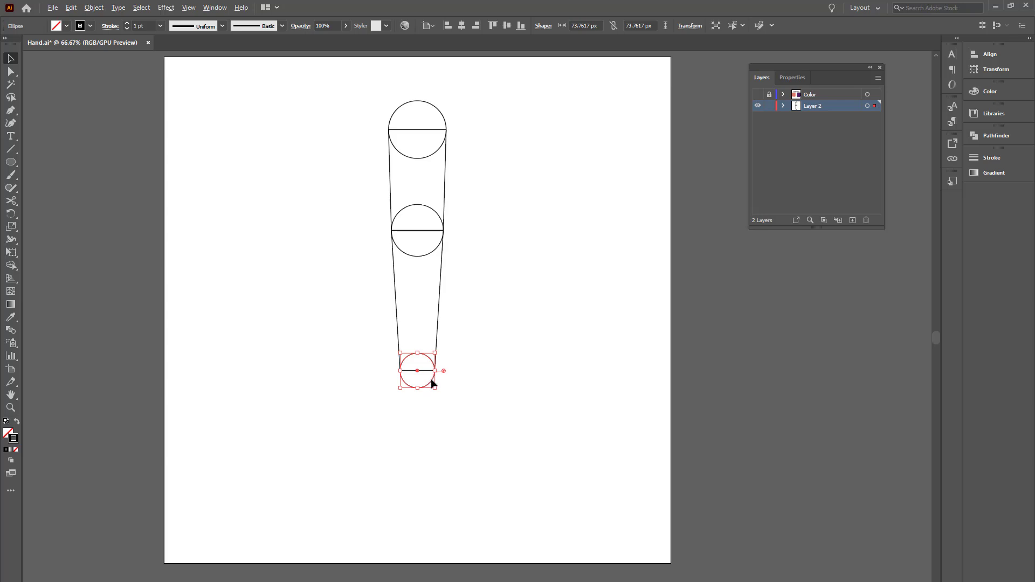
Add an enlarged palm circle below the wrist and join them with a closed pen outline
mouse_move(432, 383)
left_mouse_down()
mouse_move(429, 427)
mouse_move(441, 389)
left_mouse_up()
left_click(481, 379)
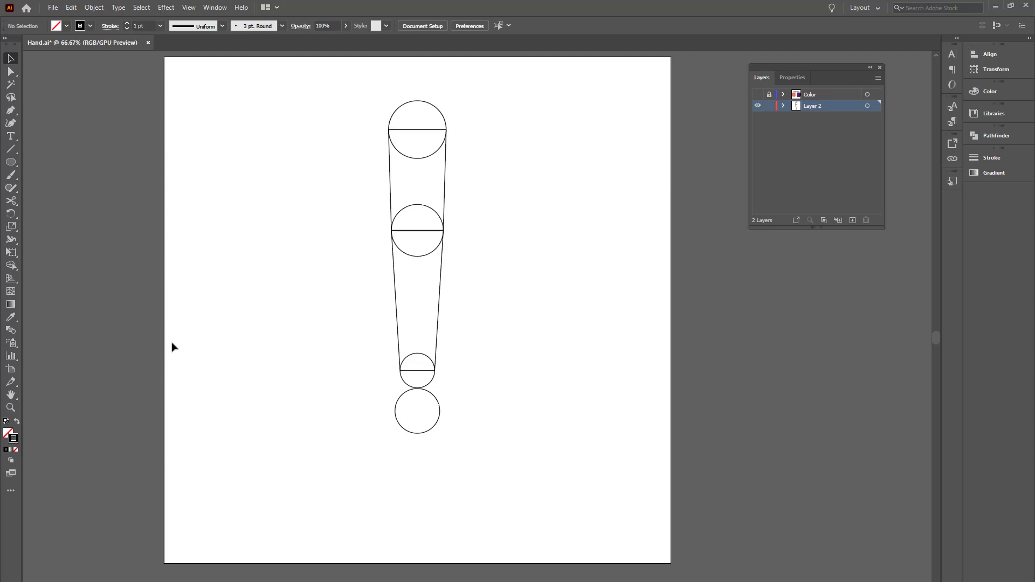
left_click(11, 110)
left_click(395, 412)
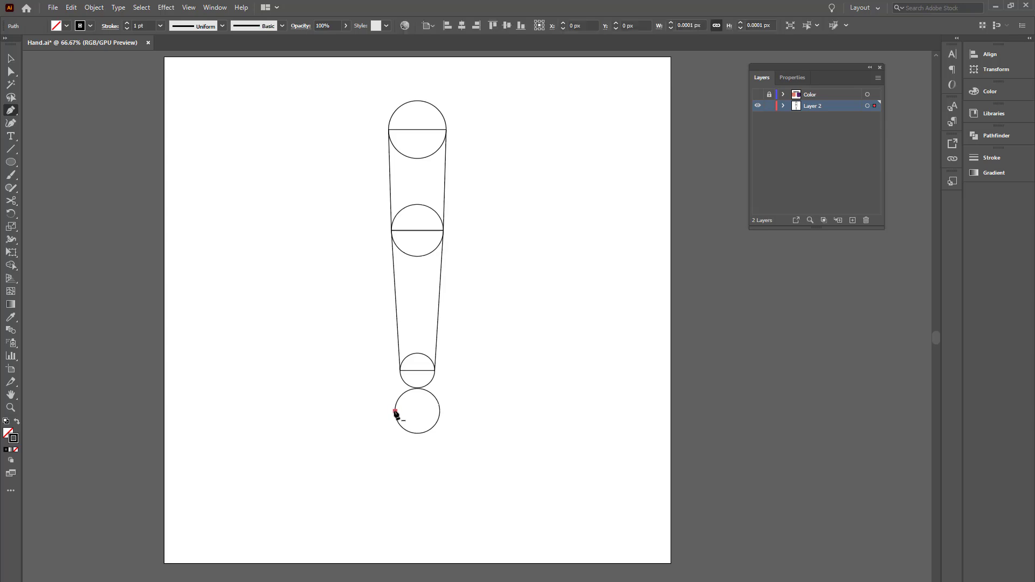
left_click(400, 371)
left_click(433, 371)
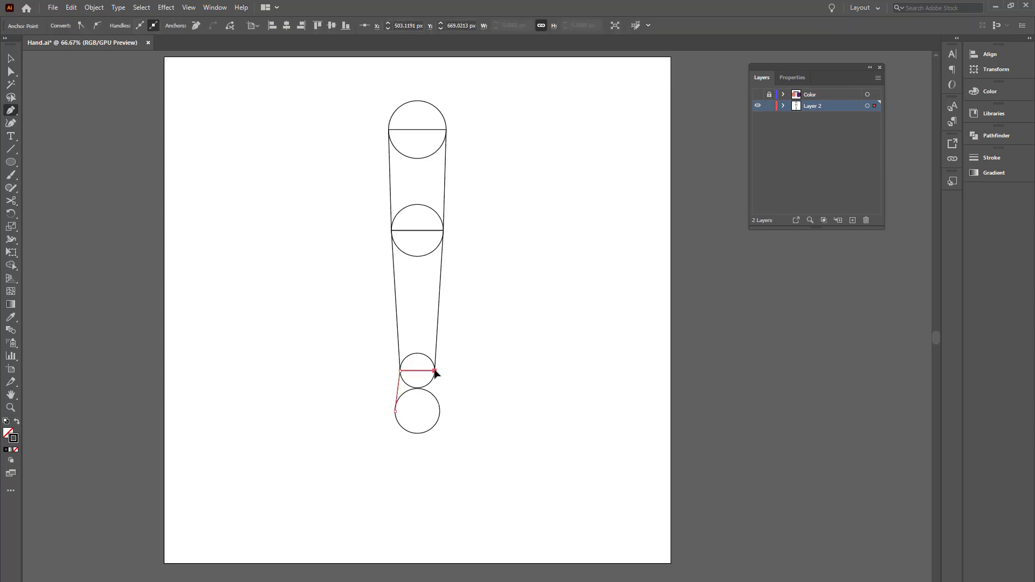
left_click(440, 412)
left_click(396, 412)
left_click(11, 58)
left_click(544, 256)
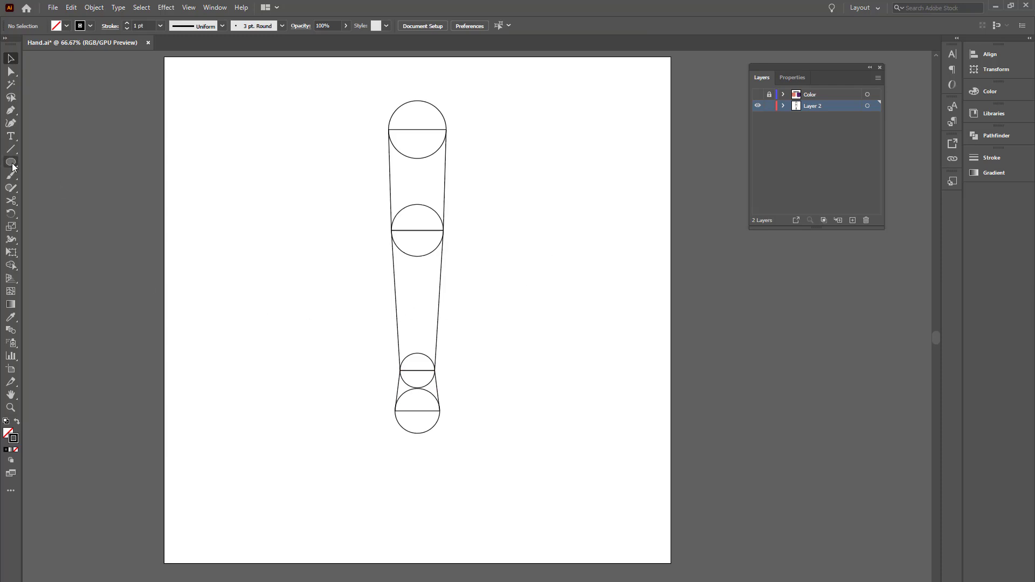
left_click_drag(13, 167, 47, 163)
Draw a thin finger rectangle below the palm and round its corners fully
left_click_drag(395, 411, 406, 451)
key("a")
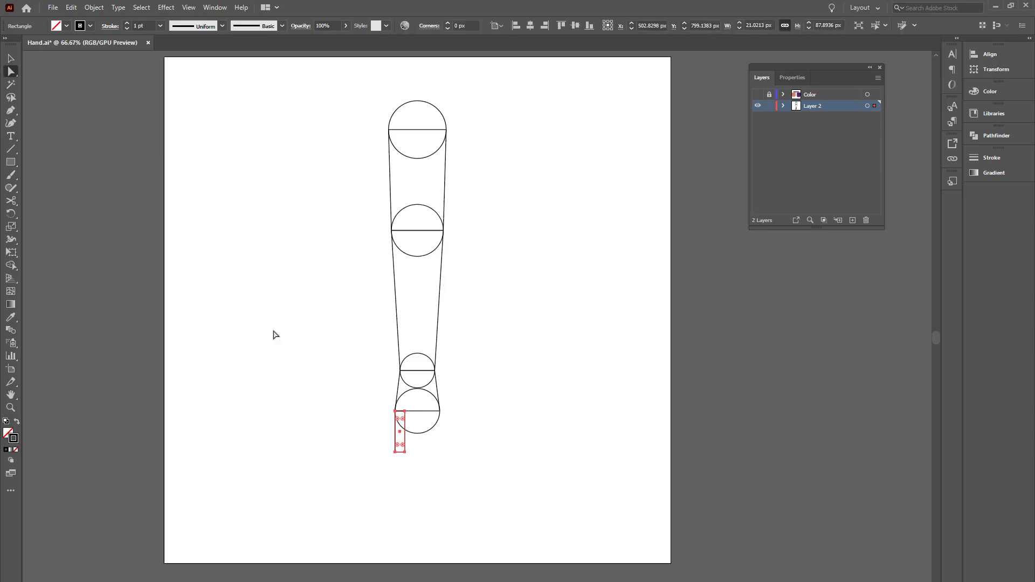
left_click_drag(404, 445, 400, 431)
left_click(420, 452)
left_click(10, 59)
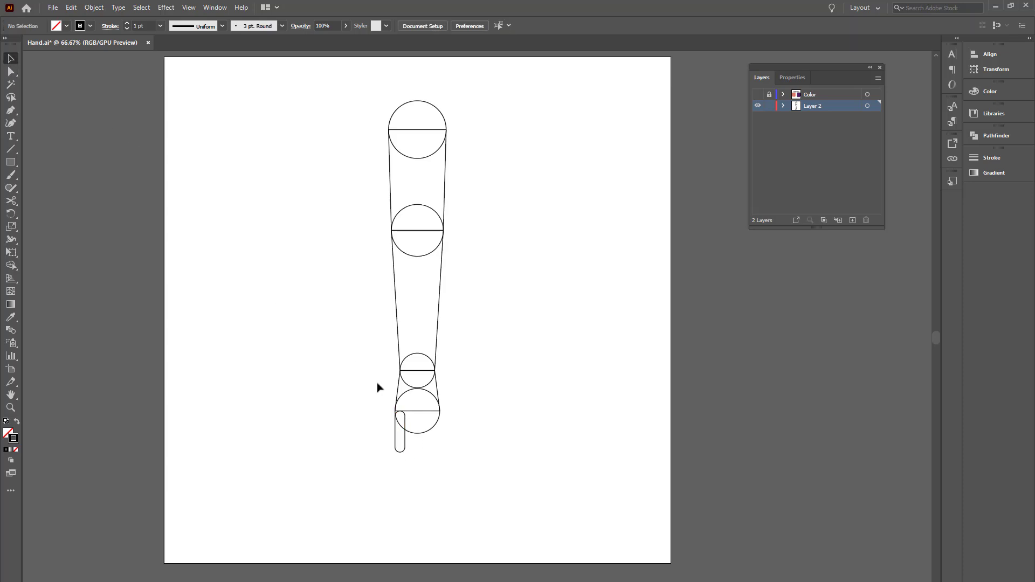
left_click(405, 445)
Copy the rounded finger sideways to make four fingers of varying length under the palm
left_click_drag(406, 443, 427, 460)
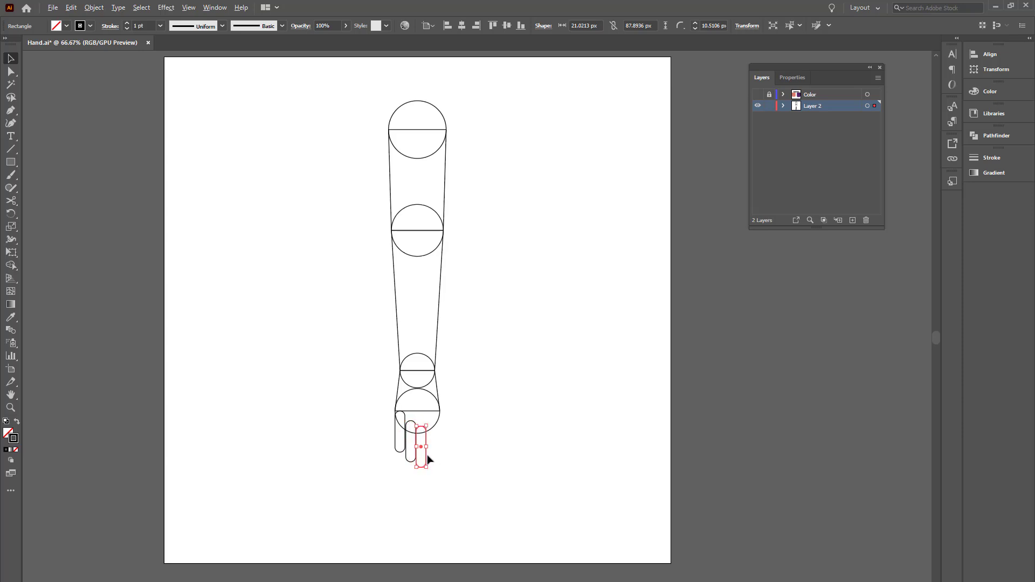
left_click(432, 453)
left_click_drag(427, 456, 438, 450)
left_click(469, 450)
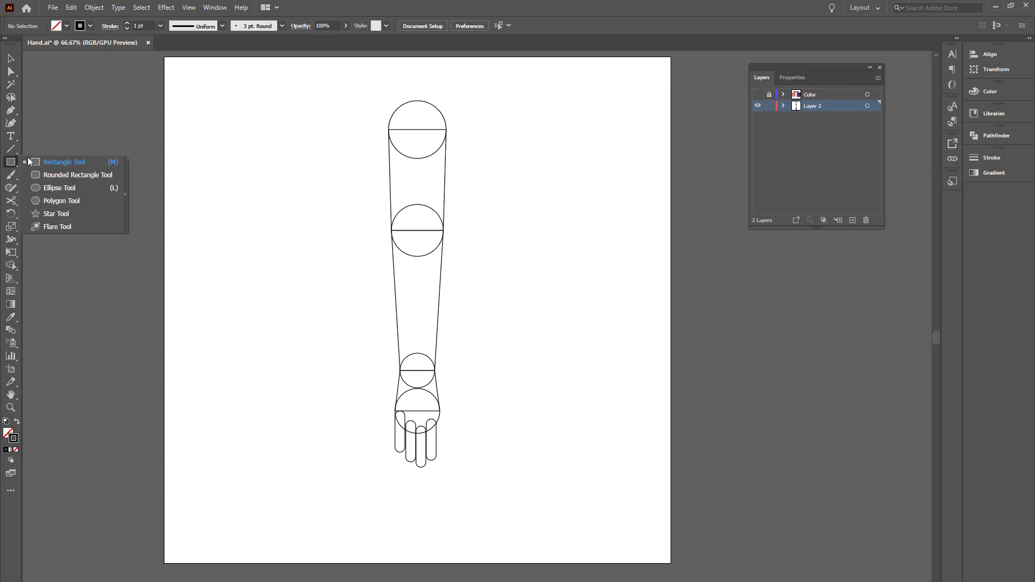
left_click_drag(11, 162, 55, 186)
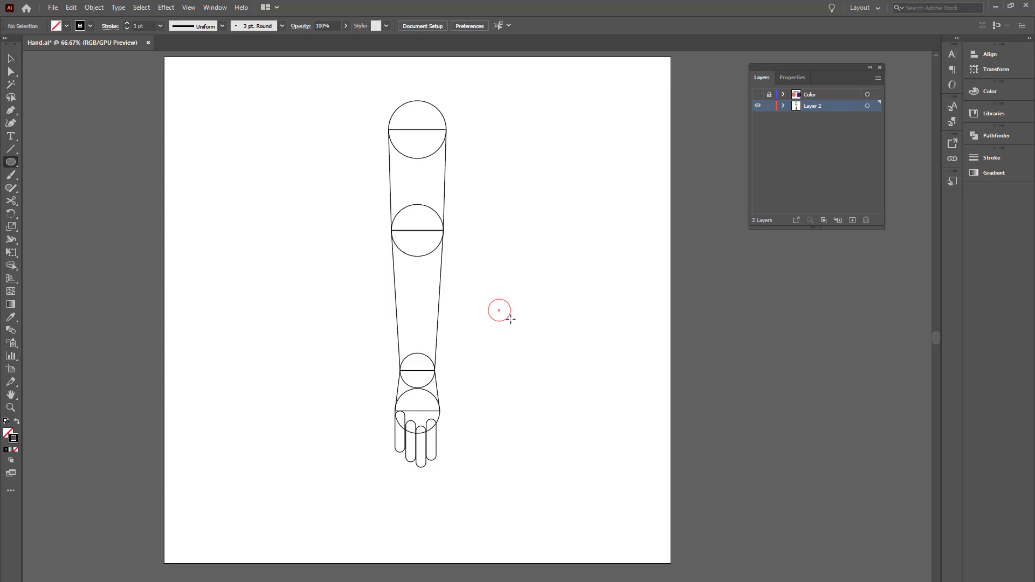
Draw a small circle and a thin rectangle, round it into a capsule and rotate it about 40°
left_click_drag(511, 319, 511, 322)
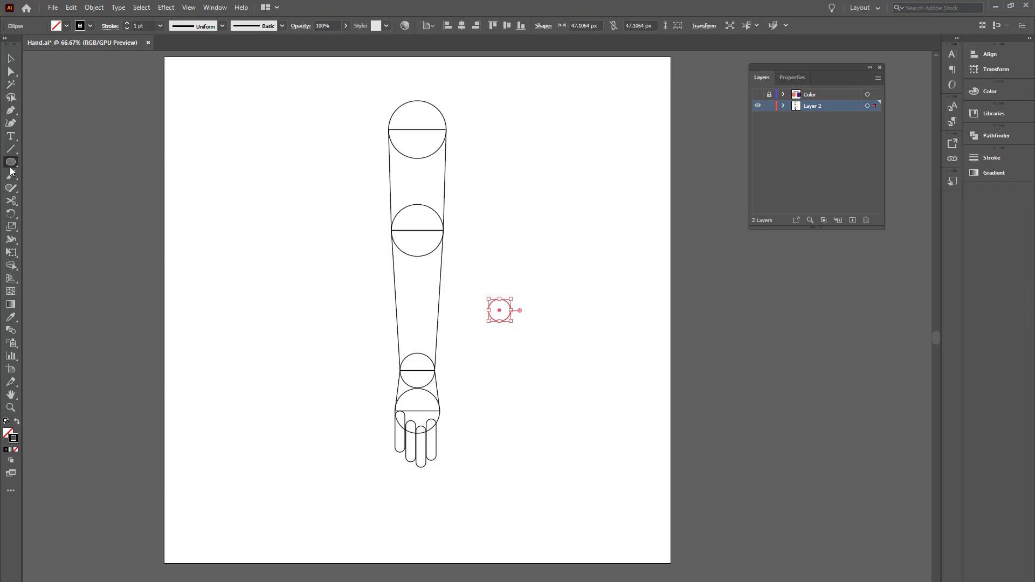
left_click_drag(11, 161, 50, 161)
left_click_drag(495, 316, 508, 342)
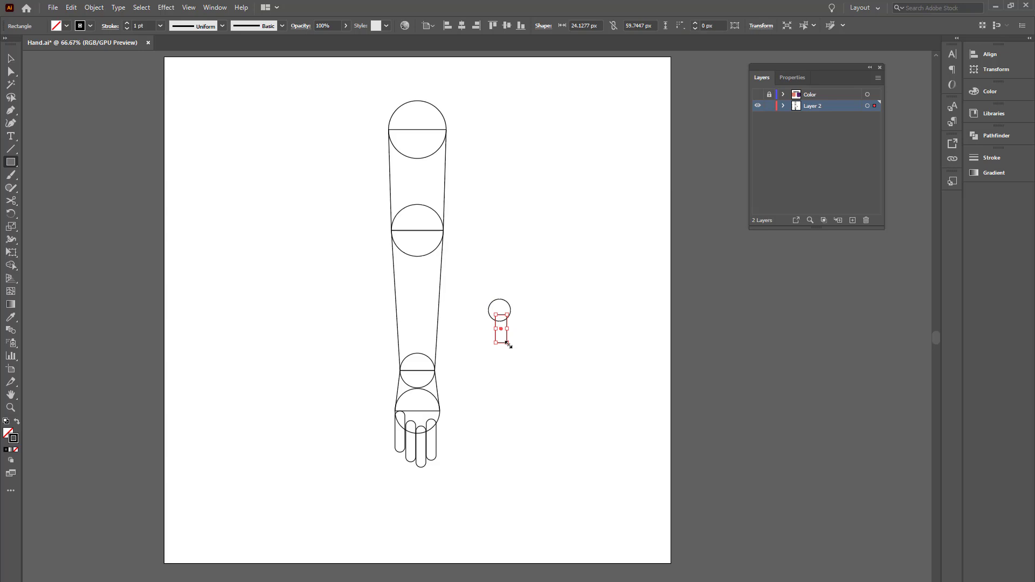
left_click(11, 71)
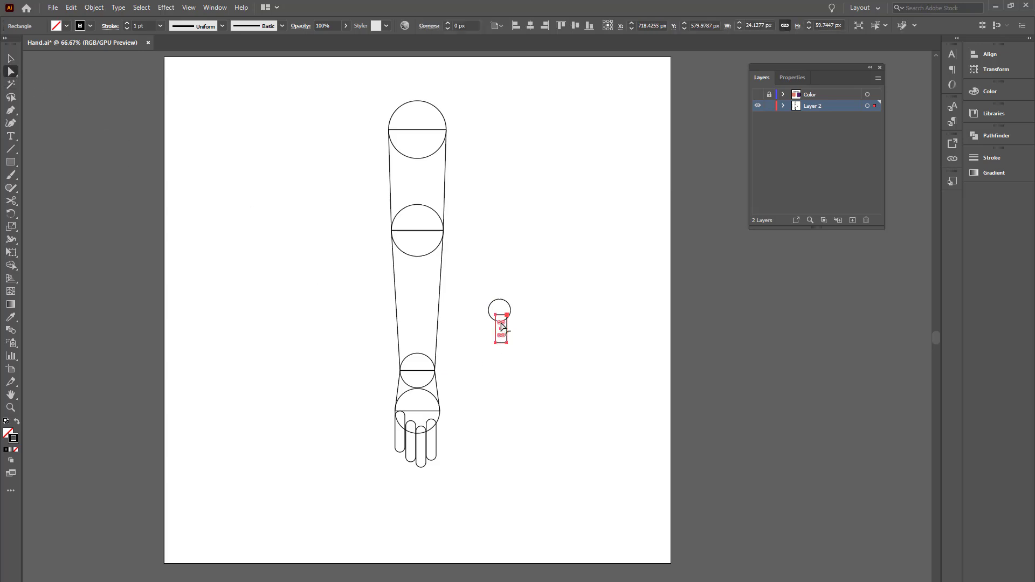
left_click_drag(502, 324, 503, 334)
left_click(11, 59)
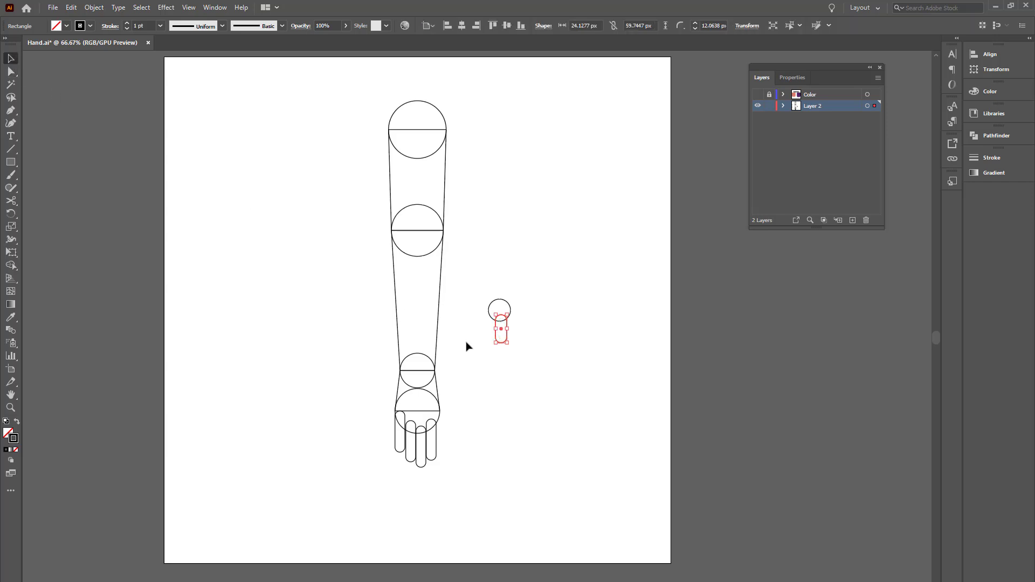
left_click_drag(510, 350, 521, 322)
Move the circle and capsule onto the hand's right side as a thumb, then check Layer 2 visibility
left_click_drag(551, 285, 478, 331)
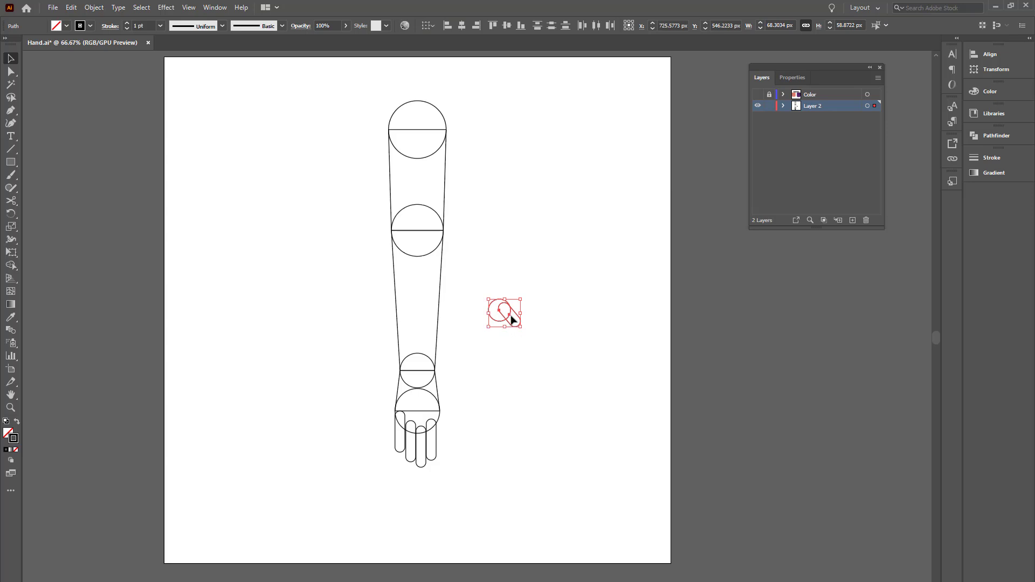
left_click_drag(511, 316, 446, 419)
left_click_drag(445, 419, 445, 419)
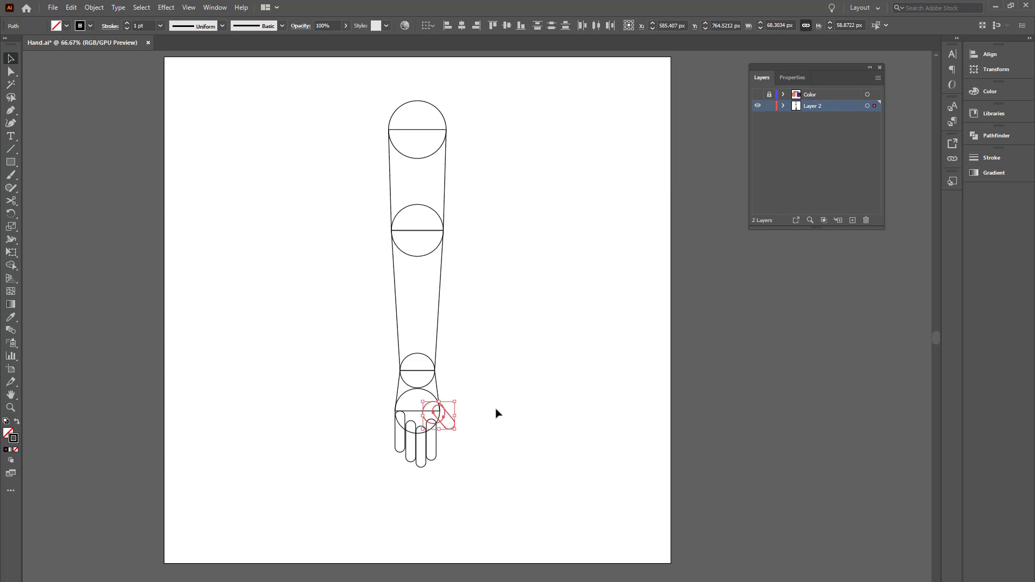
left_click(497, 411)
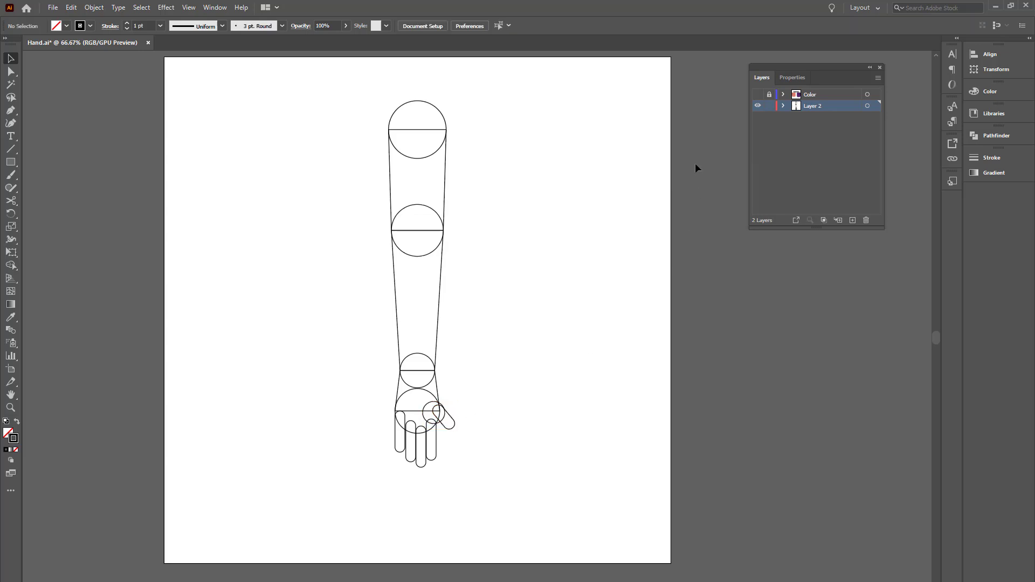
left_click(757, 106)
left_click(758, 106)
Cut the upper arm onto a new Layer 3 in place, then hide and lock it
mouse_move(410, 85)
left_mouse_down()
mouse_move(426, 129)
mouse_move(427, 213)
left_mouse_up()
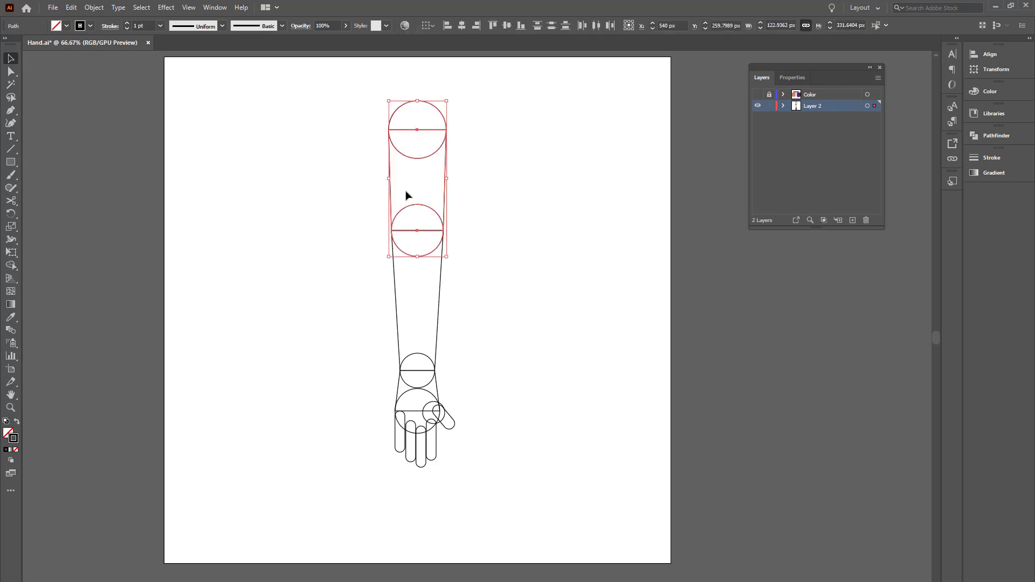
left_click(71, 8)
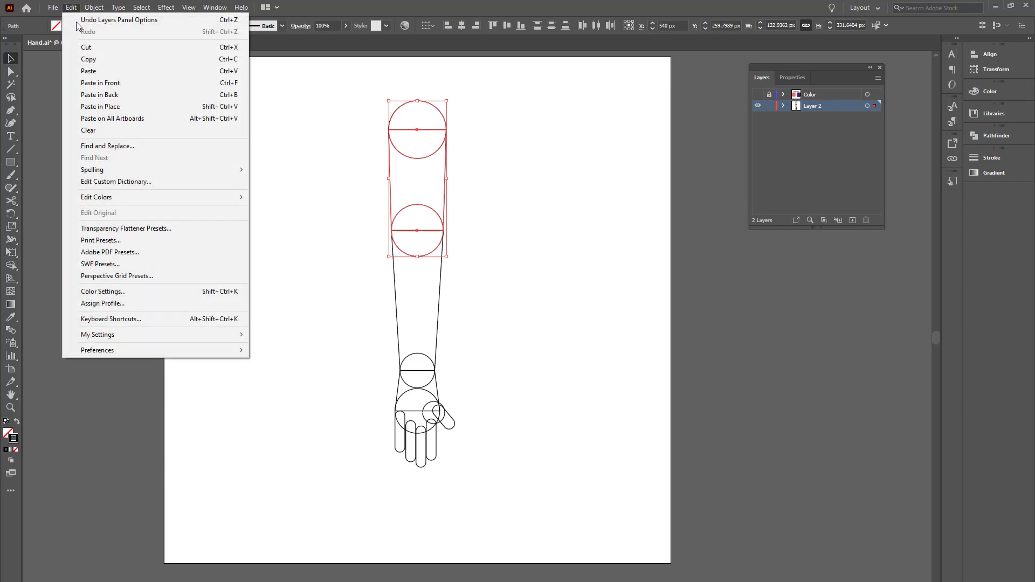
left_click(87, 48)
left_click(852, 219)
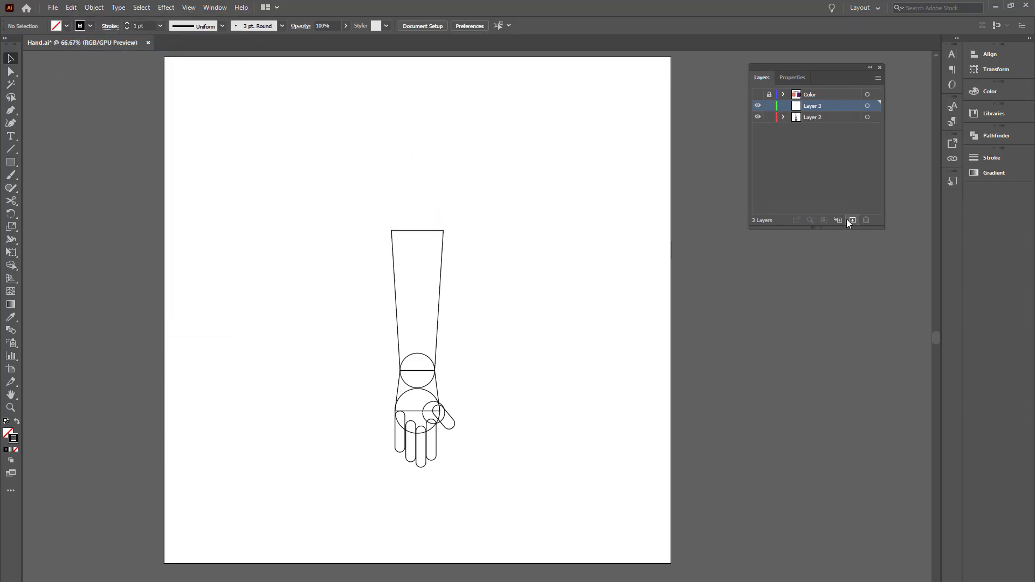
left_click(70, 8)
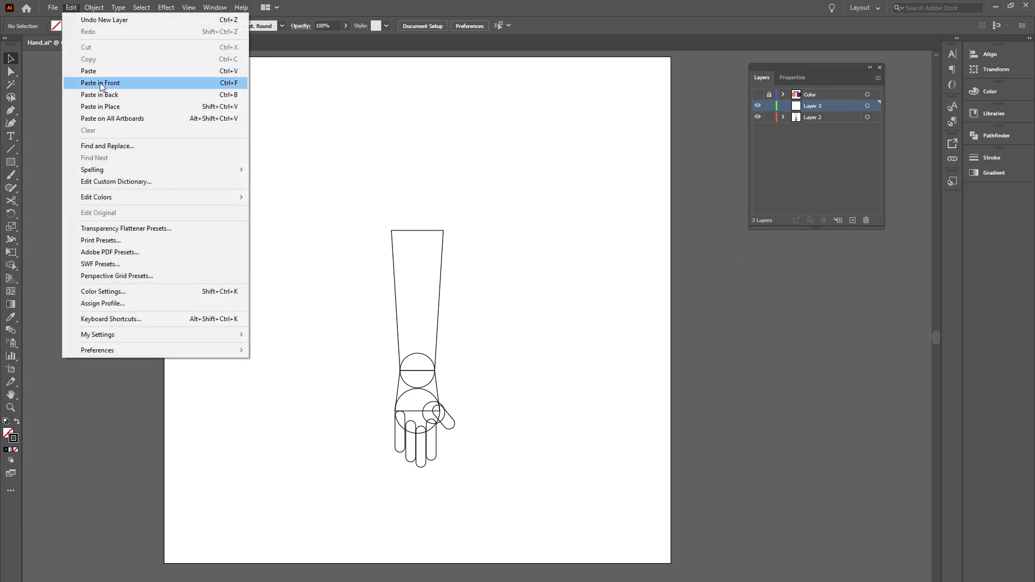
left_click(757, 106)
left_click(768, 105)
Cut the forearm and wrist circle and paste them in place on a new Layer 4
left_click_drag(418, 214, 422, 366)
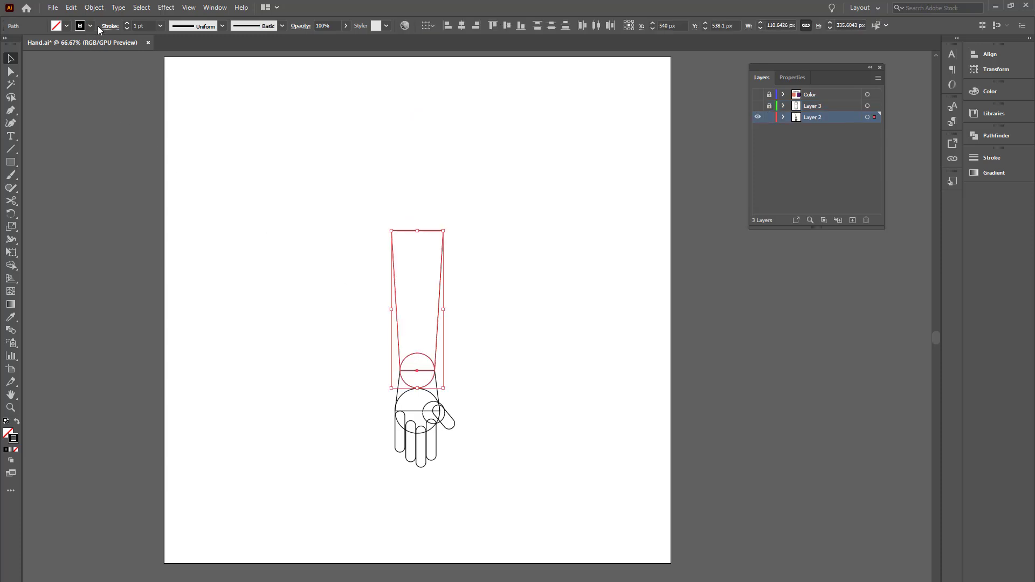
left_click(71, 7)
left_click(103, 50)
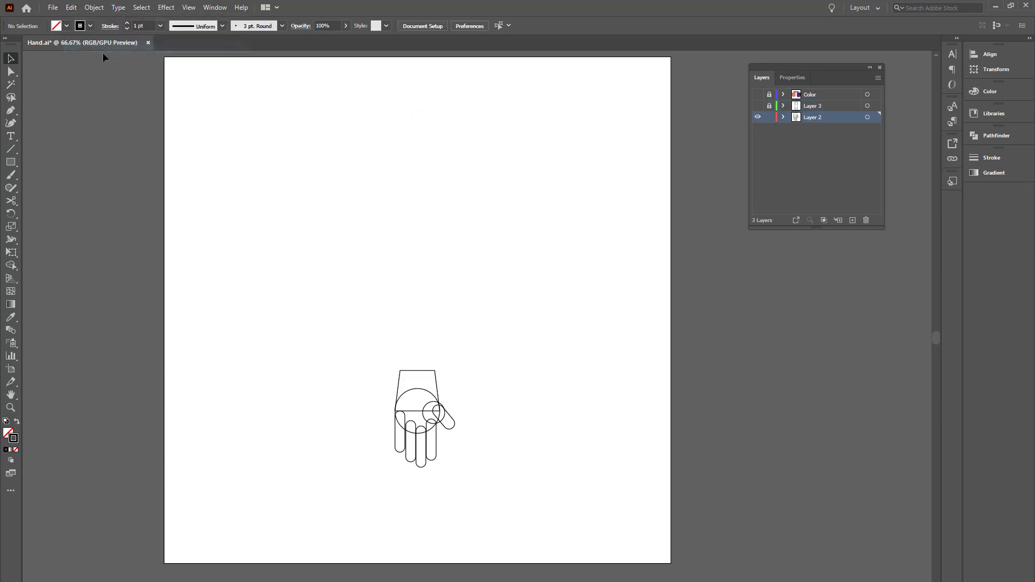
left_click(853, 220)
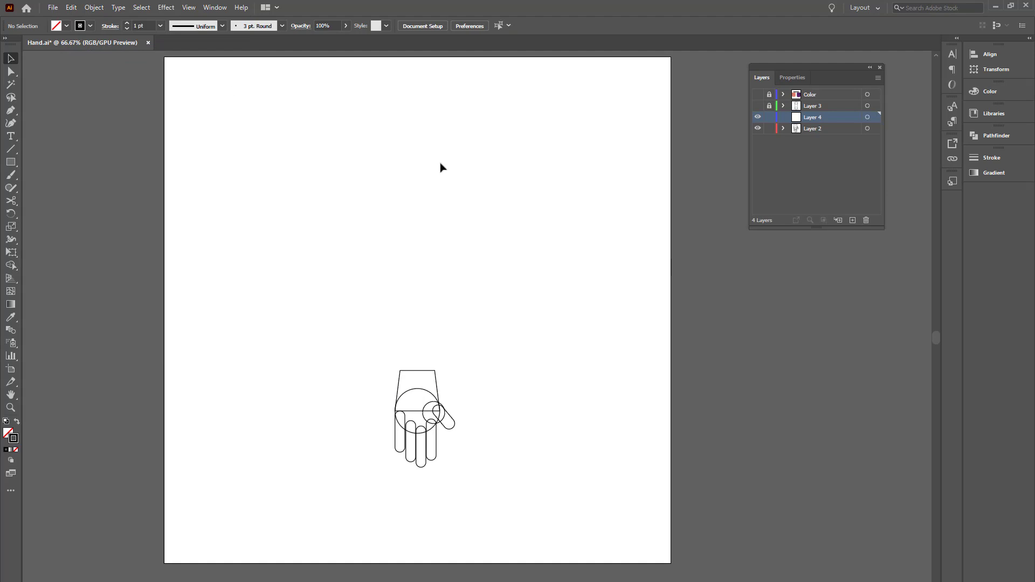
left_click(71, 7)
left_click(102, 107)
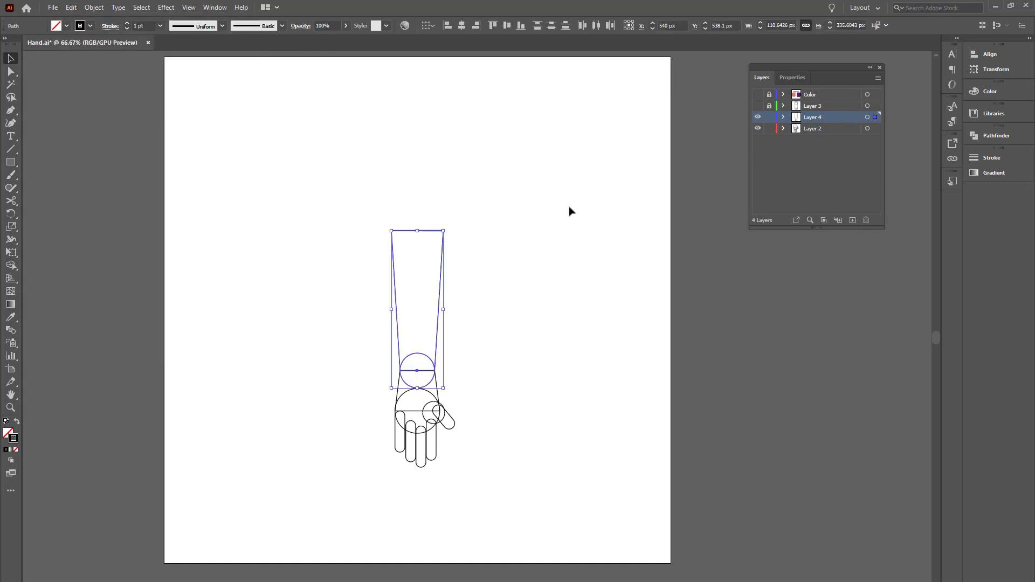
Adjust layer visibility so only the upper arm on Layer 3 shows
left_click(757, 117)
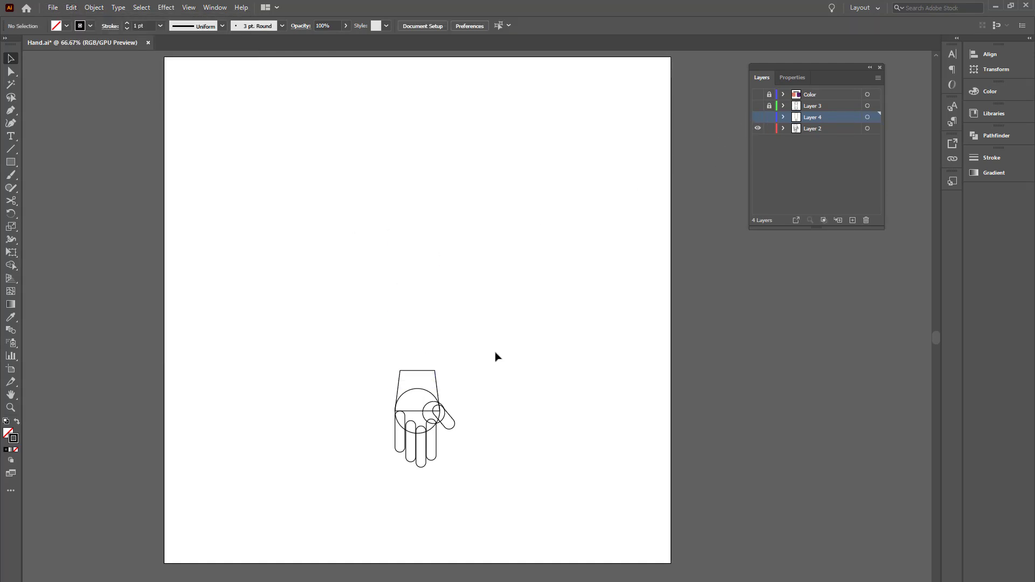
key("ctrl+a")
left_click(511, 399)
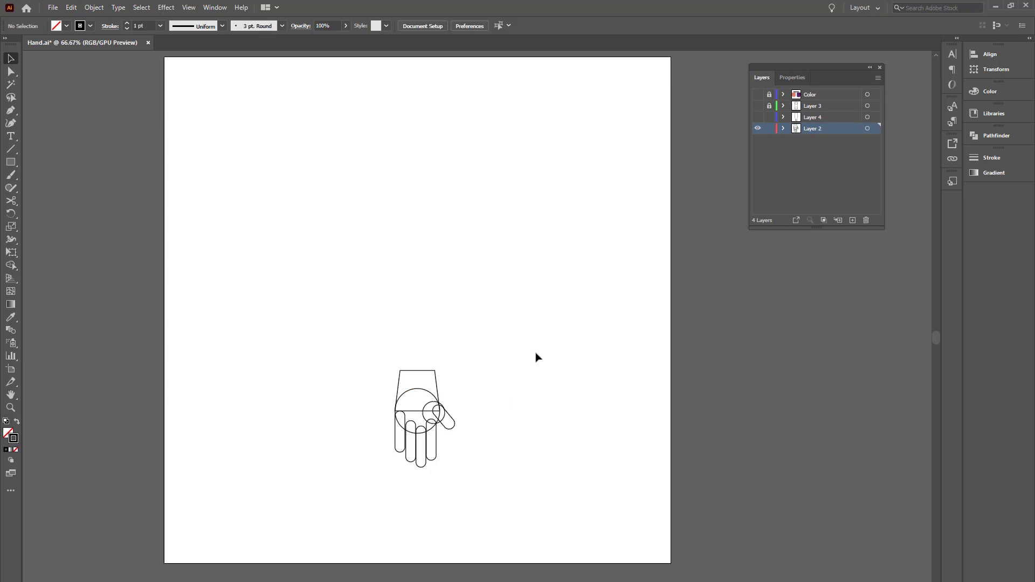
left_click(758, 117)
left_click(757, 106)
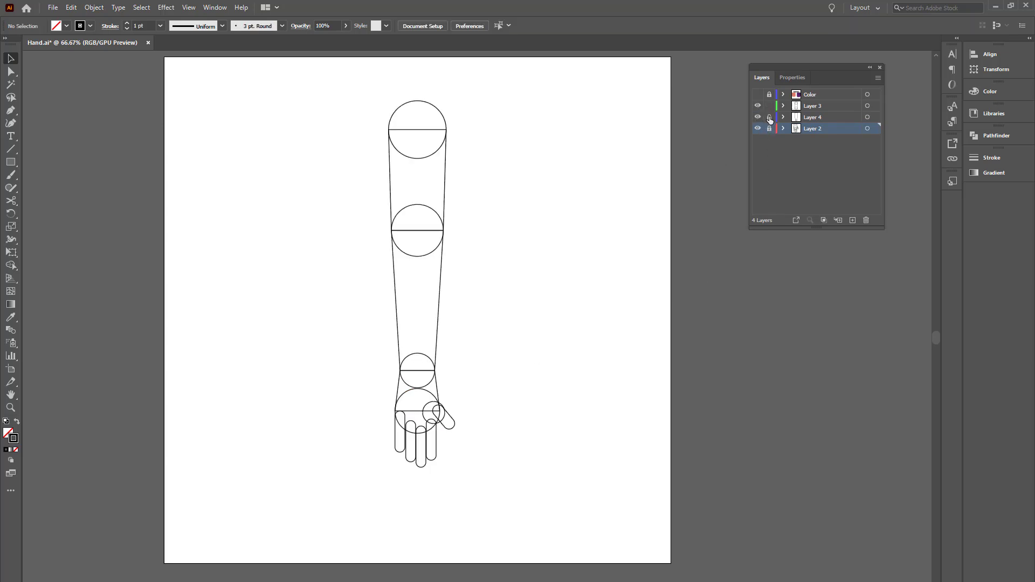
left_click(758, 117)
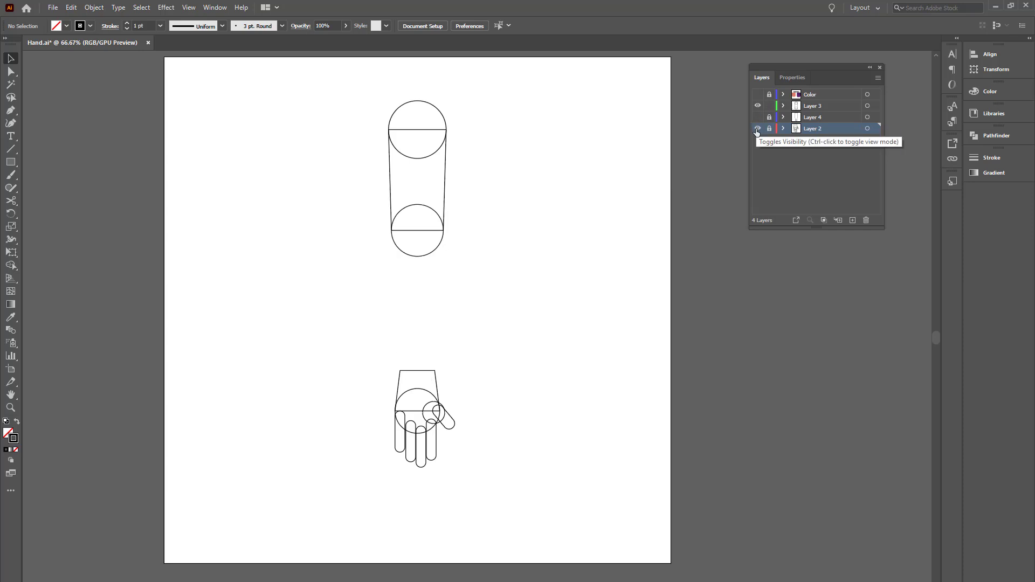
left_click(757, 129)
Copy the upper arm's bottom circle and paste it in place on the forearm's Layer 4
left_click(424, 255)
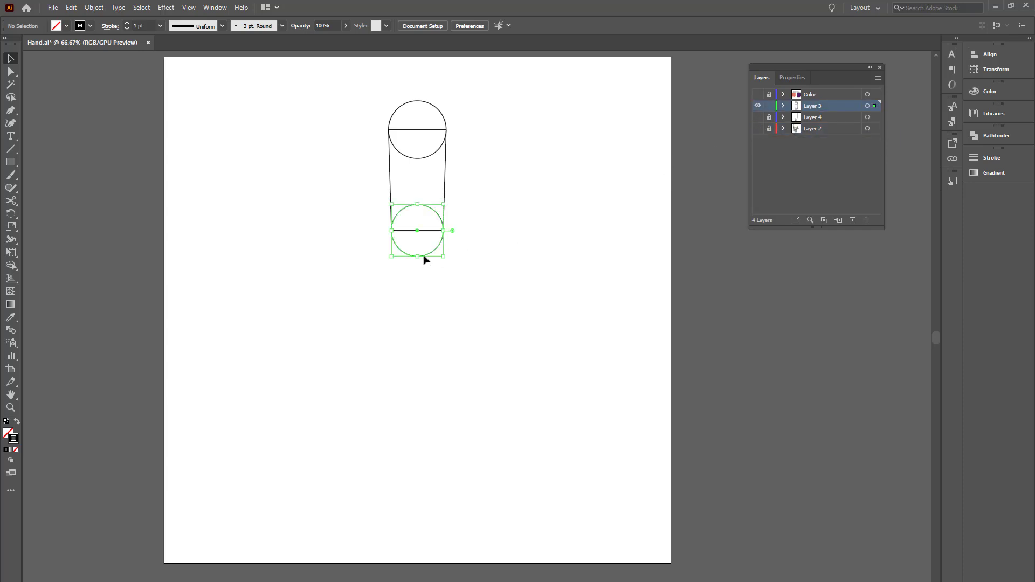
left_click(71, 8)
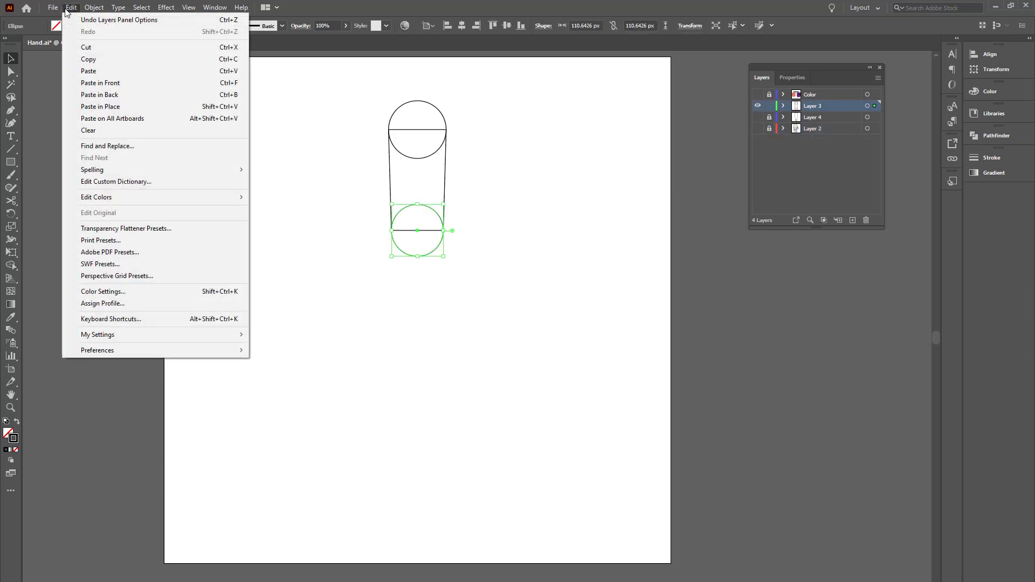
left_click(103, 60)
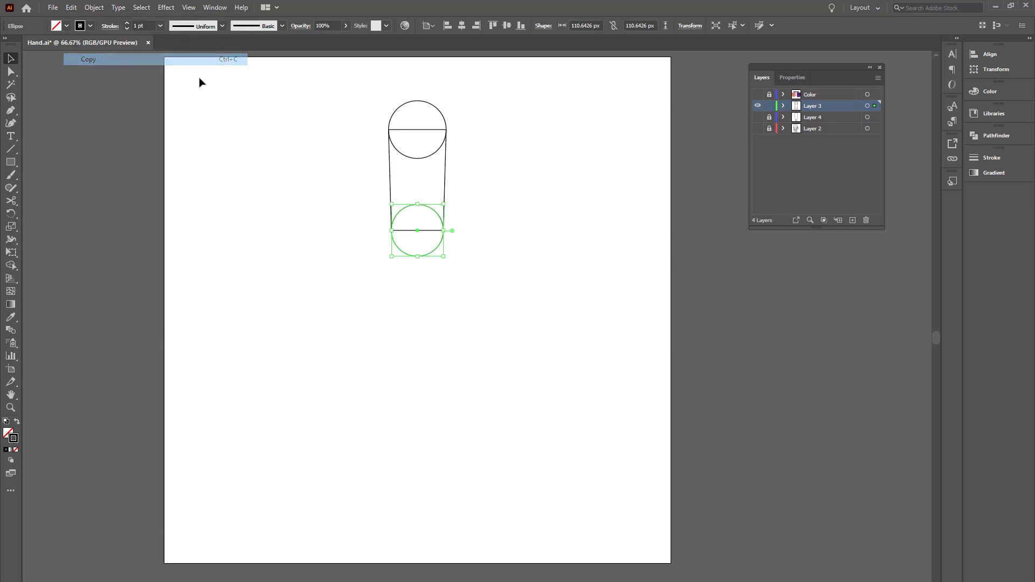
left_click(758, 105)
left_click(758, 117)
key("ctrl+y")
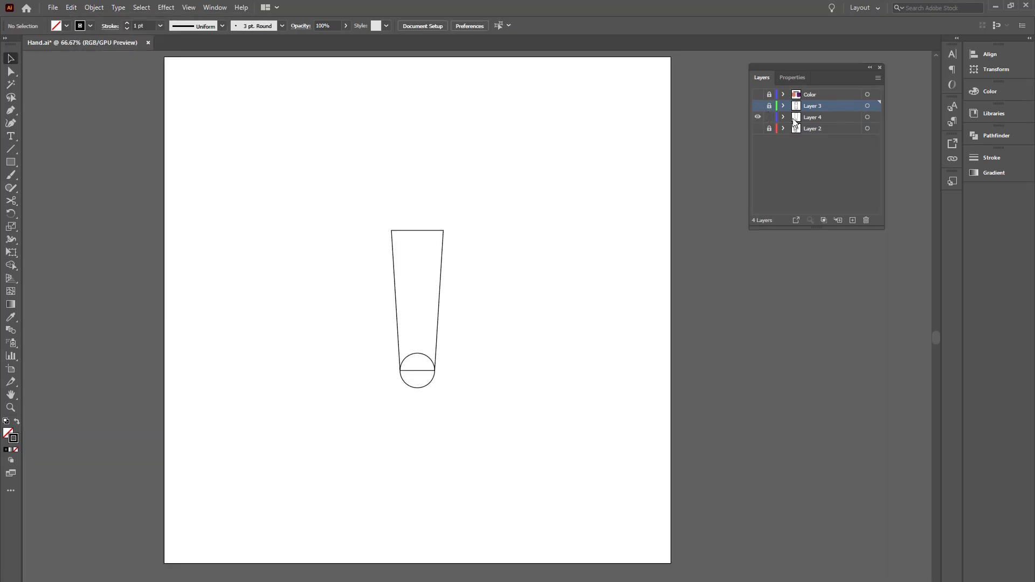
key("ctrl+a")
left_click(484, 240)
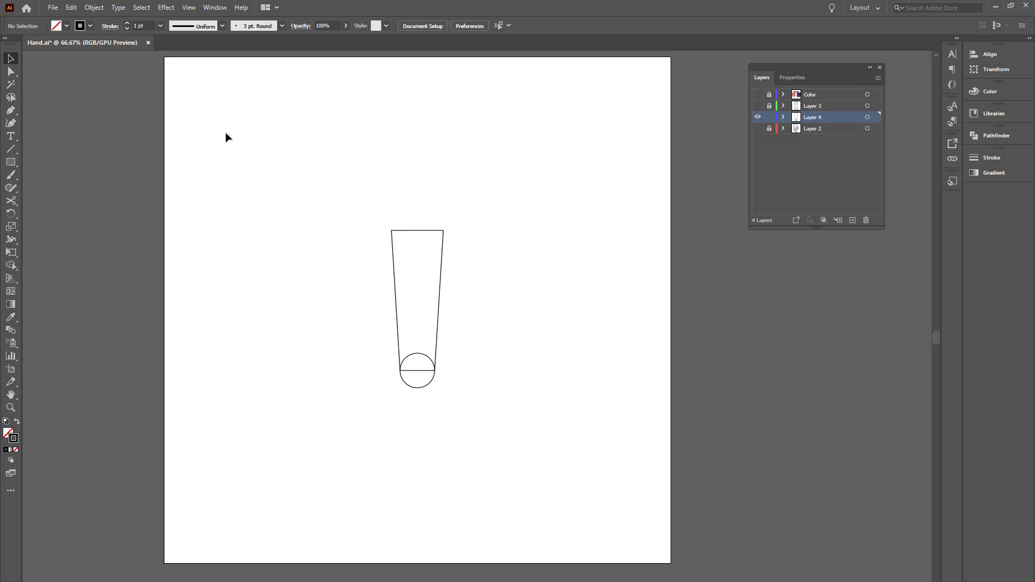
left_click(71, 7)
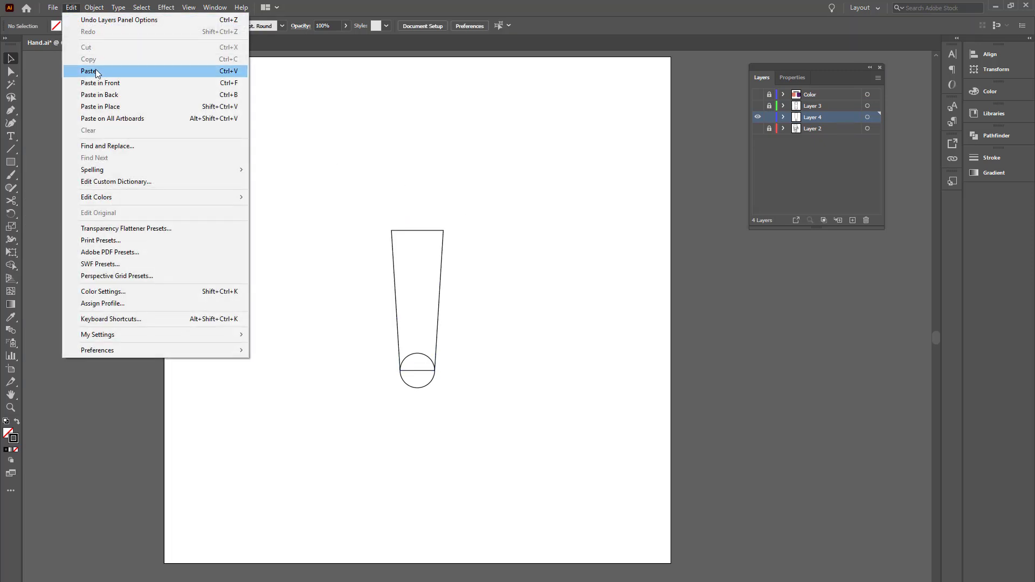
left_click(120, 107)
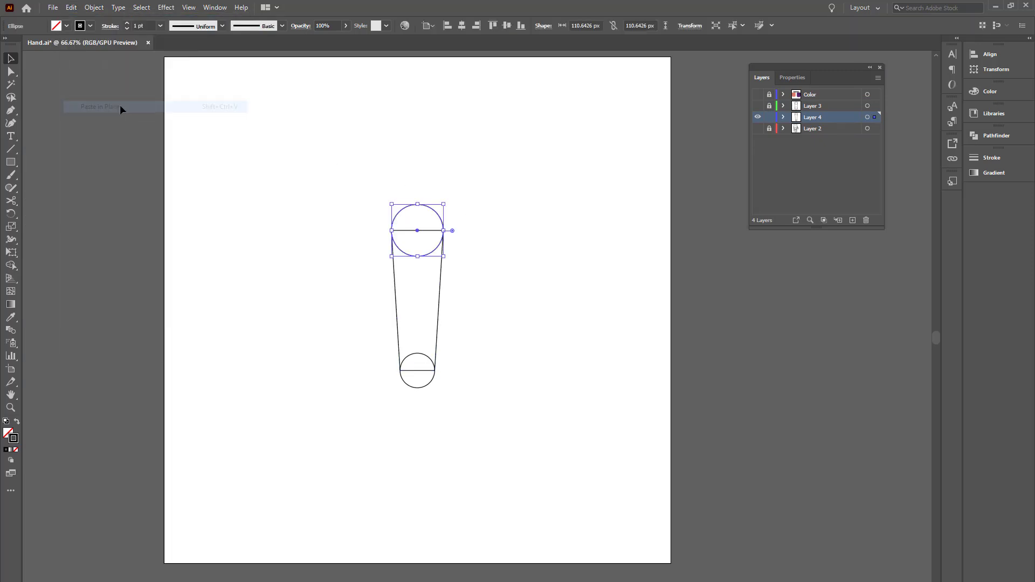
left_click(545, 220)
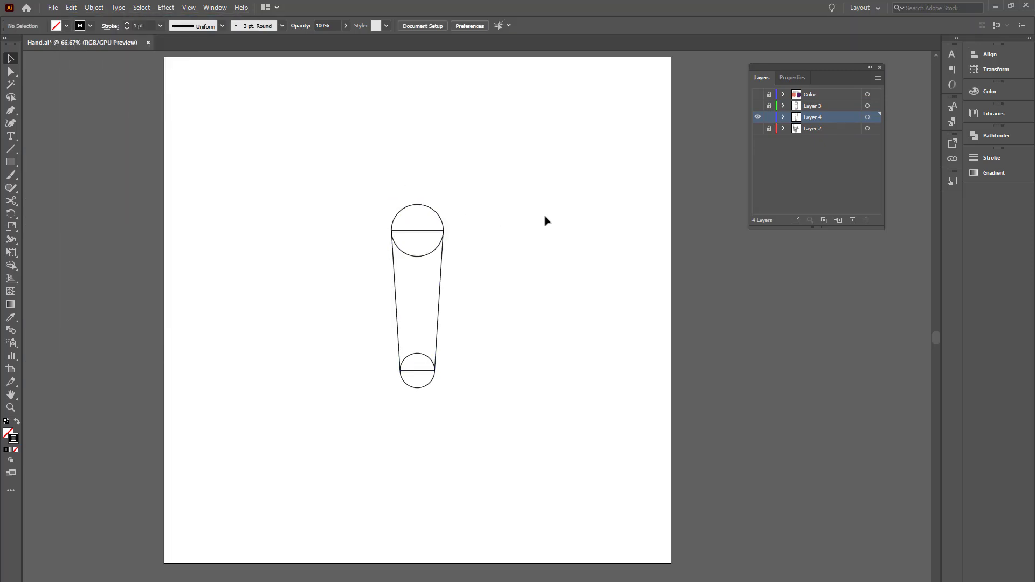
Unlock Layer 4 and copy the small wrist circle at the forearm's end
left_click(759, 112)
left_click(759, 106)
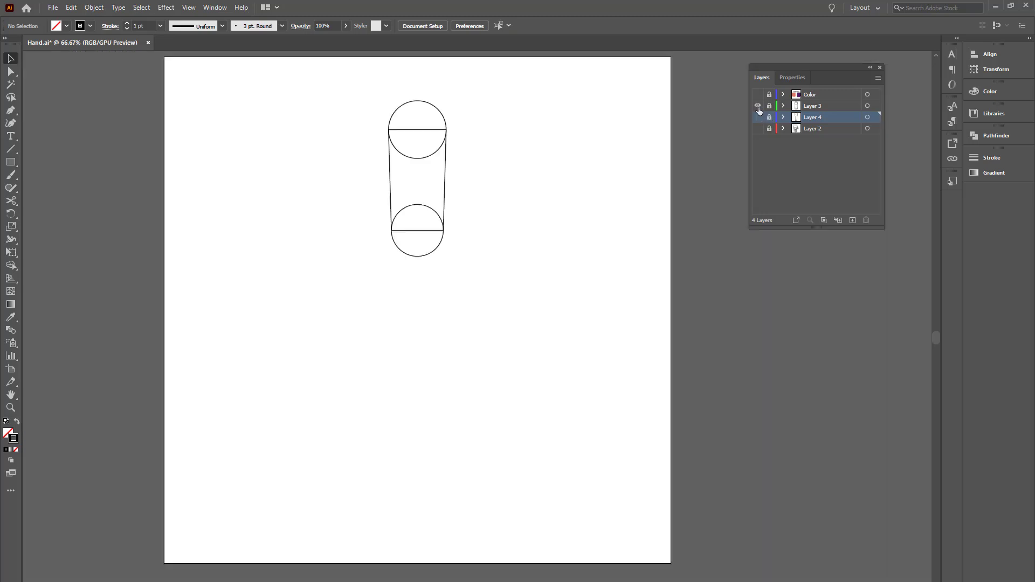
left_click(758, 107)
left_click(758, 117)
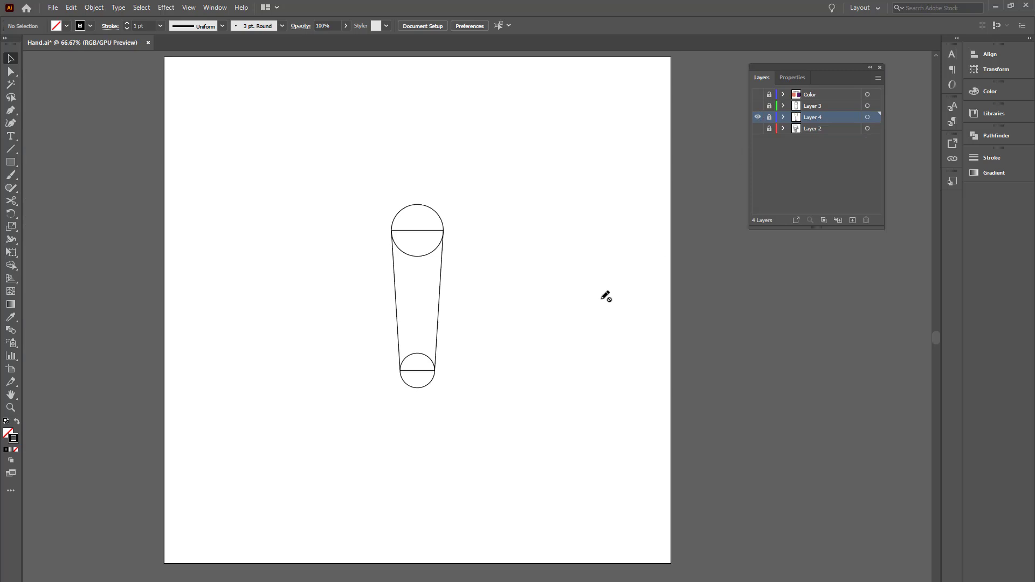
left_click(769, 117)
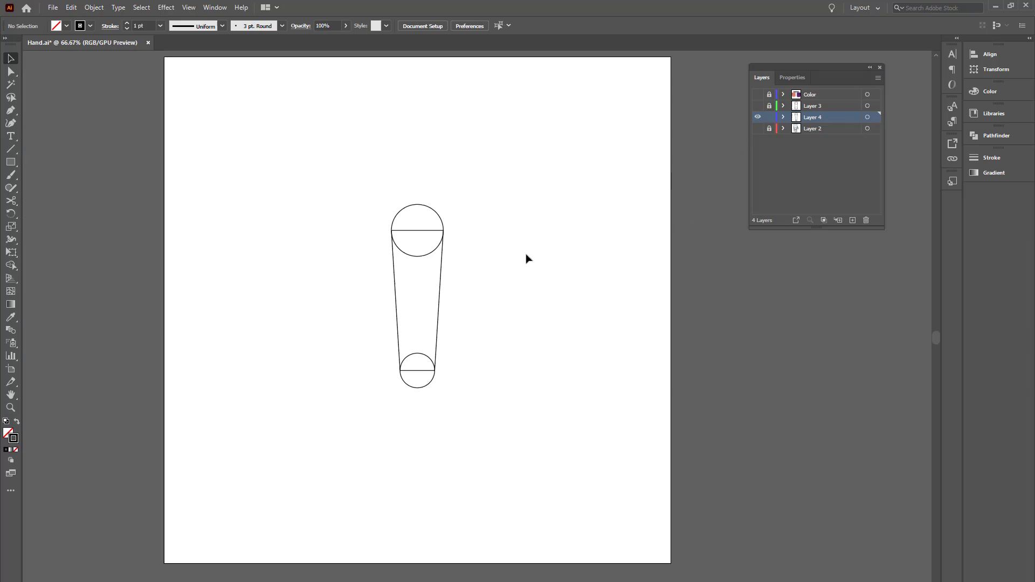
left_click(412, 387)
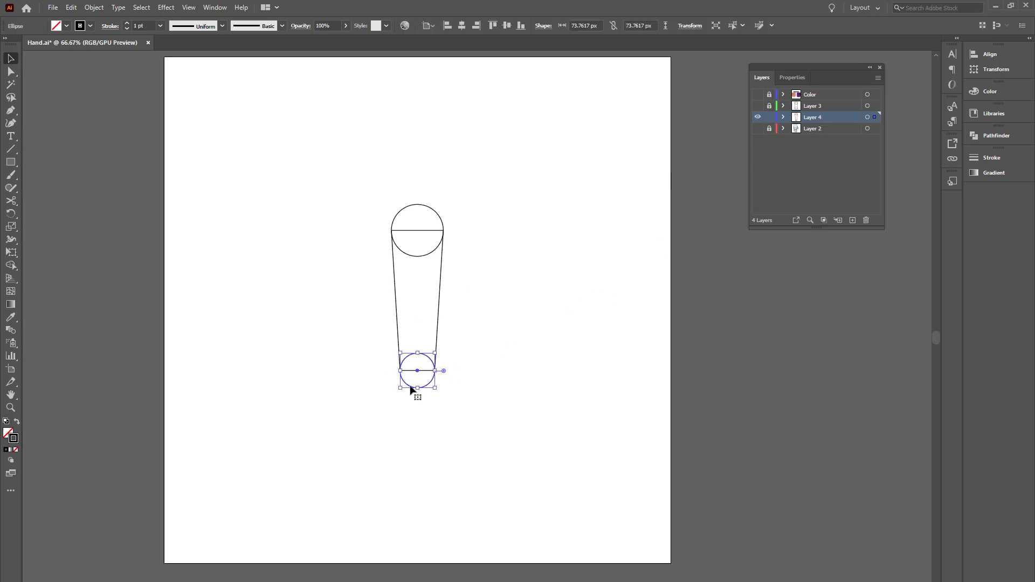
left_click(71, 8)
left_click(97, 62)
Hide and lock the forearm layer and make the hand layer visible
left_click(758, 117)
left_click(770, 117)
left_click(758, 129)
Unlock the hand layer and paste the wrist circle in place onto it
left_click(770, 129)
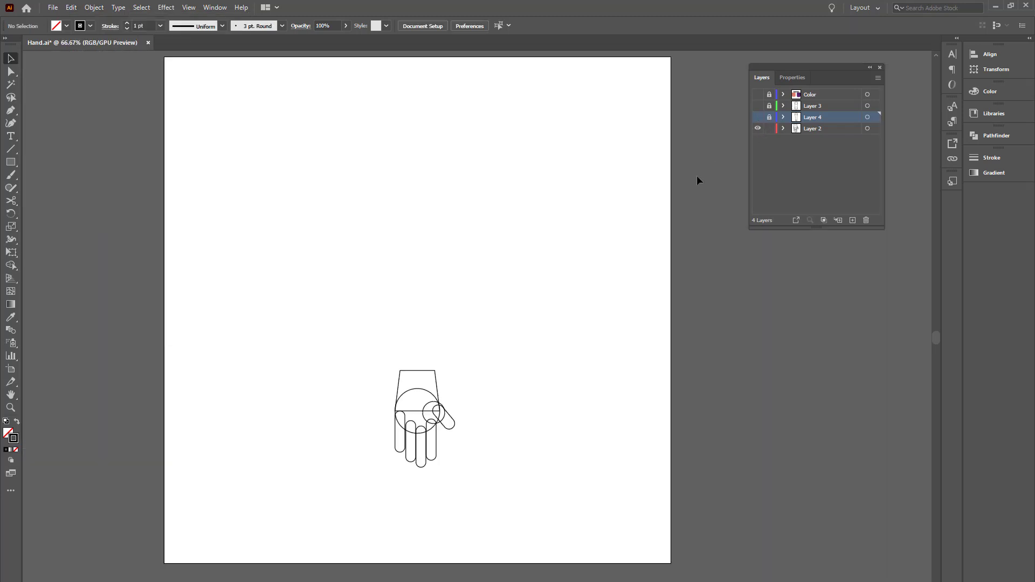
left_click(437, 373)
left_click(464, 371)
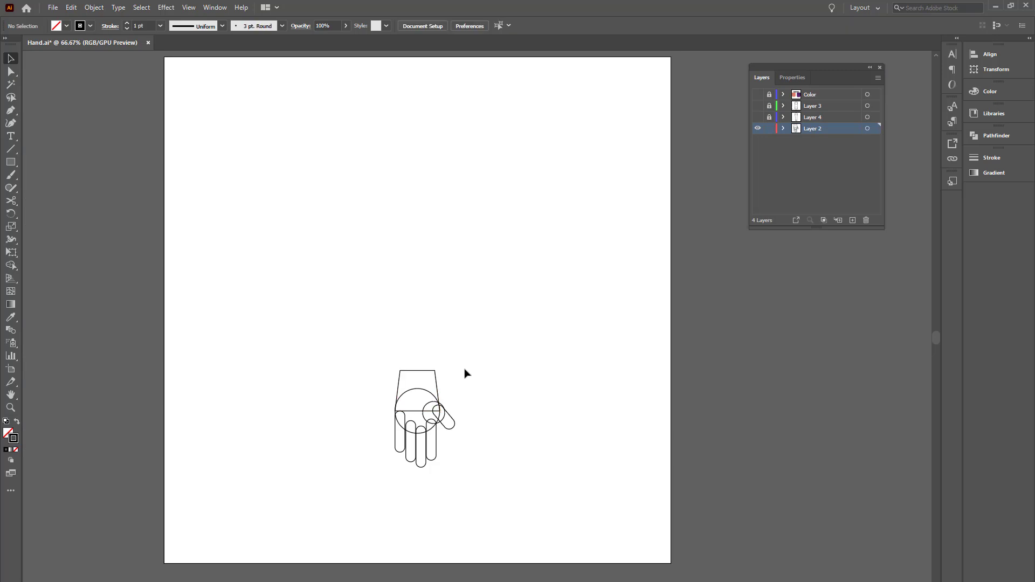
left_click(76, 12)
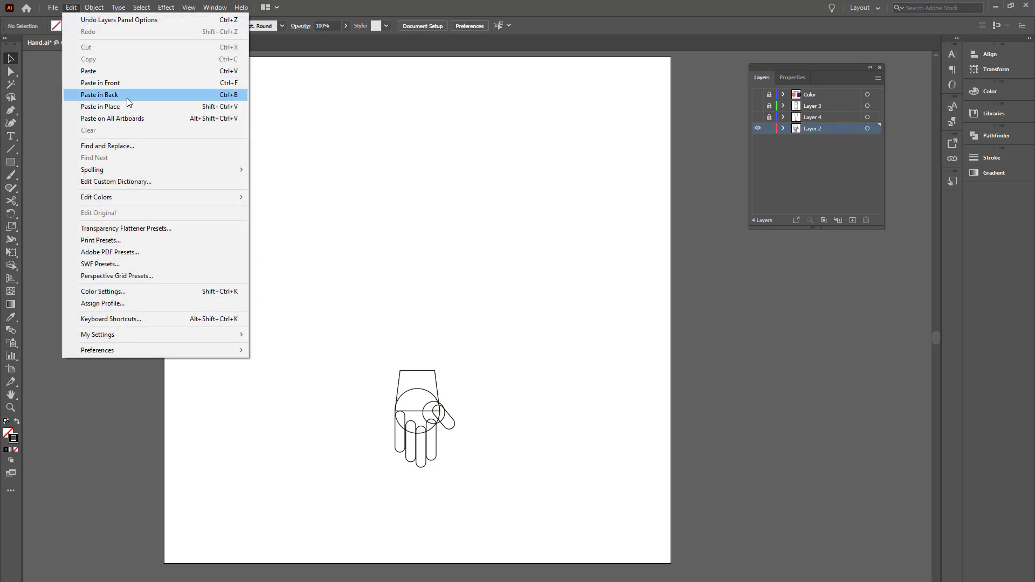
left_click(157, 106)
left_click(502, 308)
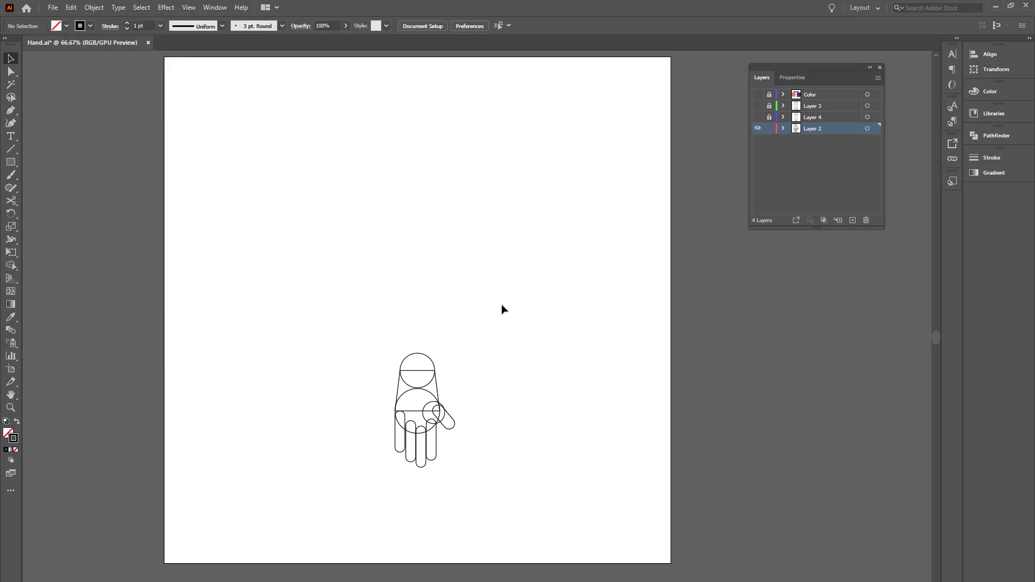
Briefly show the forearm and upper arm layers to check the circle's alignment, then hide them
left_click(758, 117)
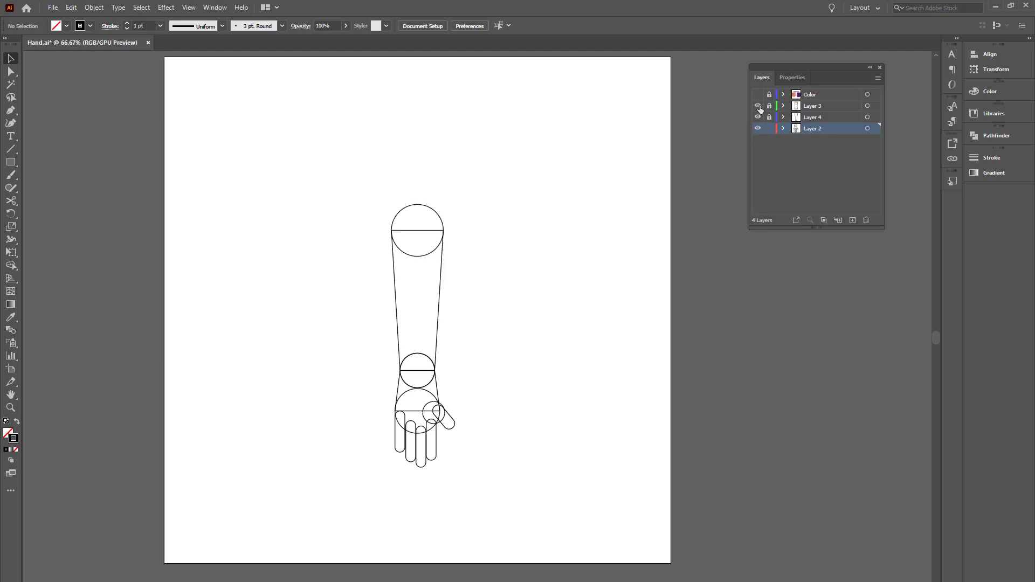
left_click(758, 106)
left_click(758, 105)
left_click(757, 117)
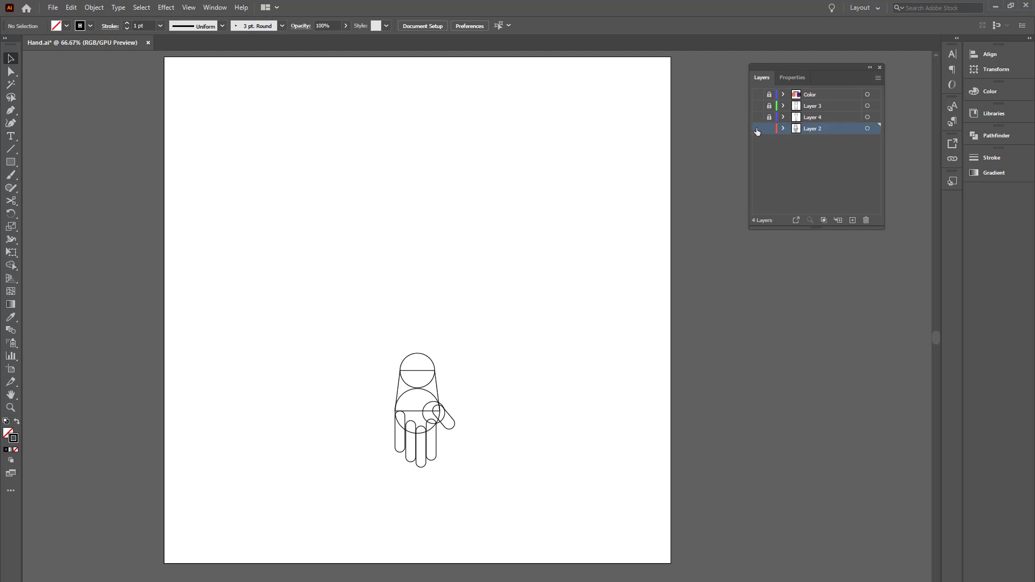
Hide and lock the hand layer, show the upper arm layer, and add a new Layer 5
left_click(769, 129)
left_click(757, 128)
key("ctrl+y")
left_click(758, 105)
left_click(769, 105)
key("ctrl+y")
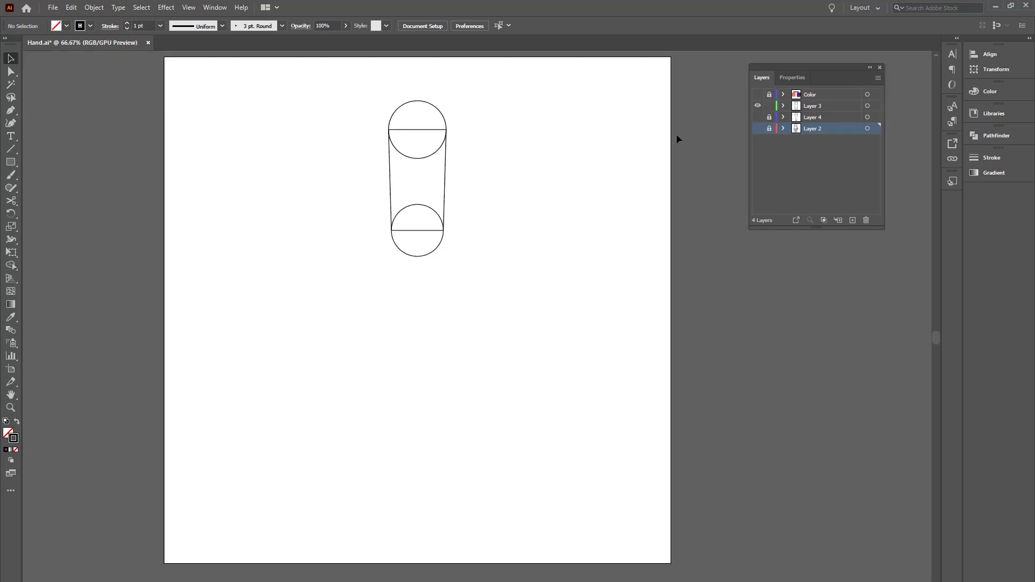
key("ctrl+l")
Copy the shoulder circle and upper arm shape, lock Layer 3, and paste them in place on Layer 5
mouse_move(462, 101)
left_mouse_down()
mouse_move(347, 163)
mouse_move(322, 152)
left_mouse_up()
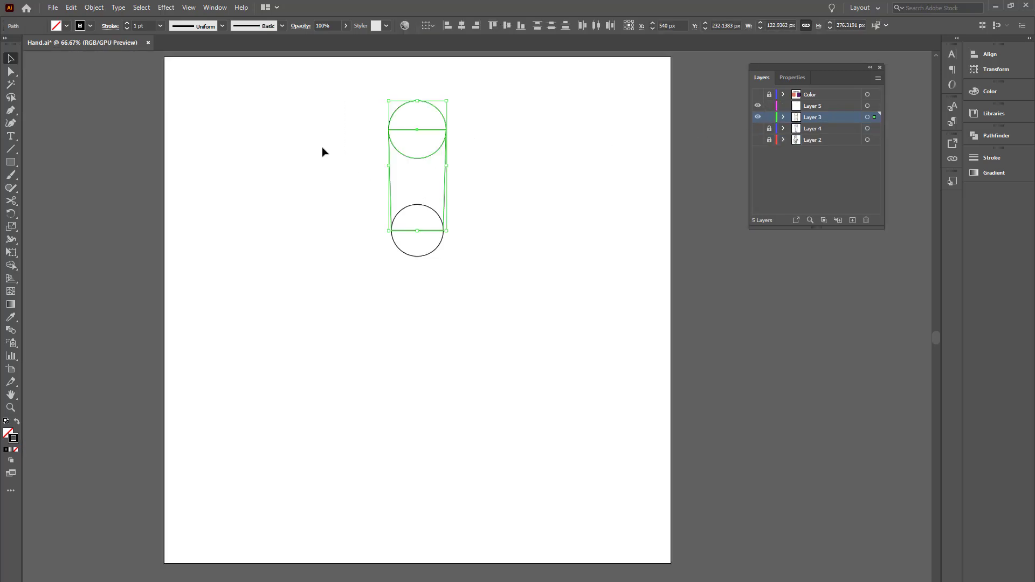
left_click(71, 7)
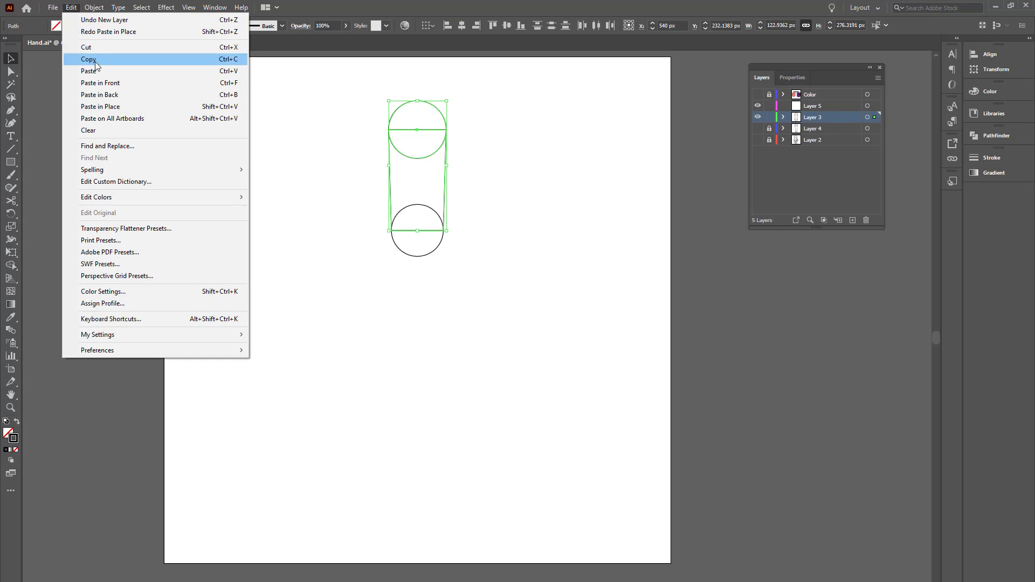
left_click(96, 60)
left_click(769, 117)
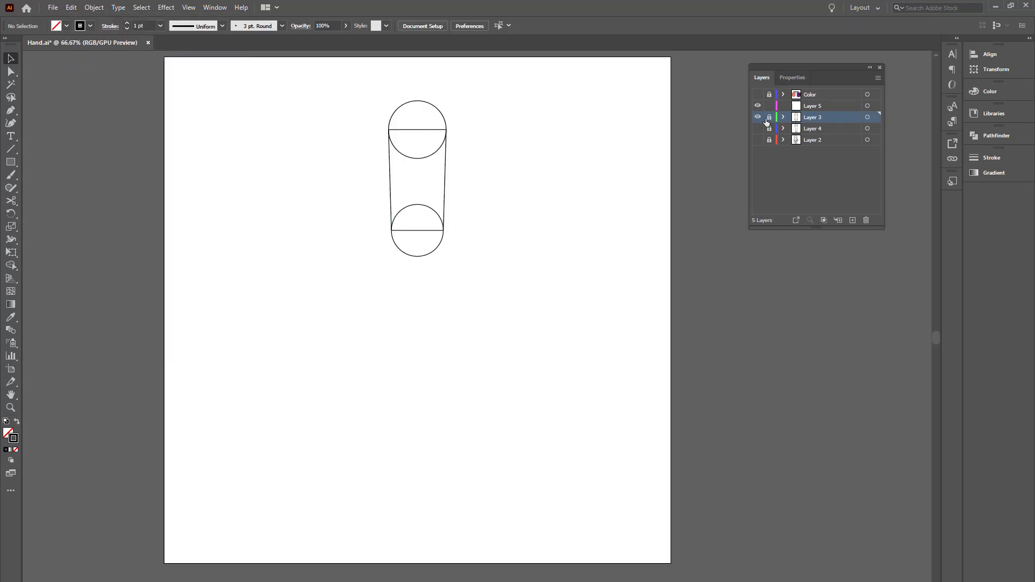
left_click(757, 117)
left_click(817, 106)
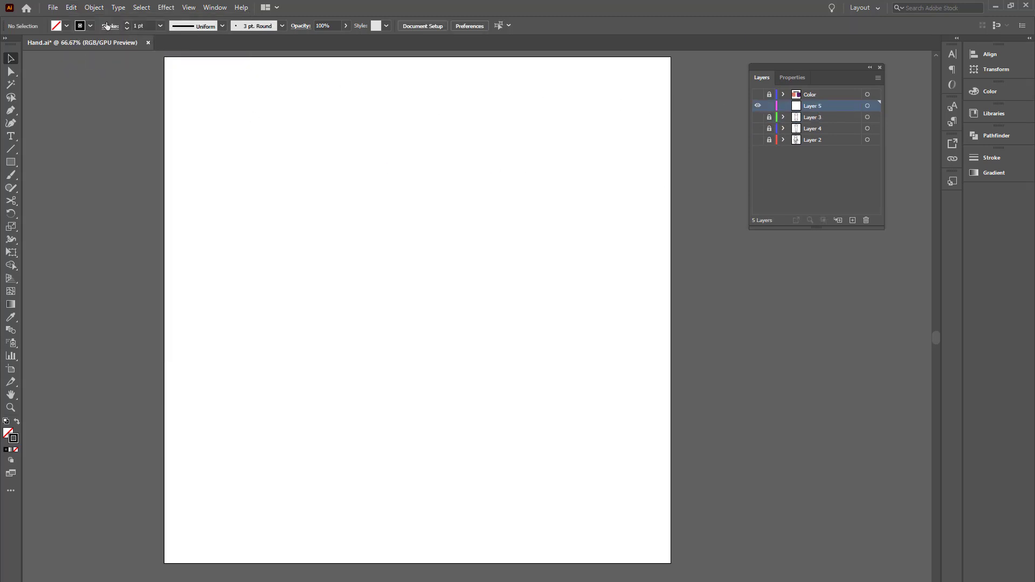
left_click(71, 7)
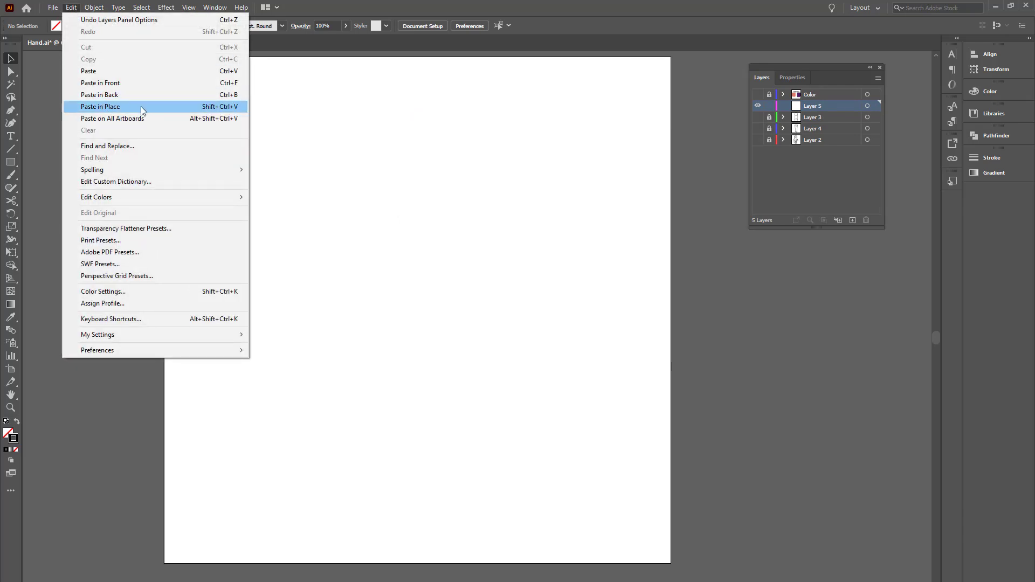
left_click(141, 105)
left_click(573, 205)
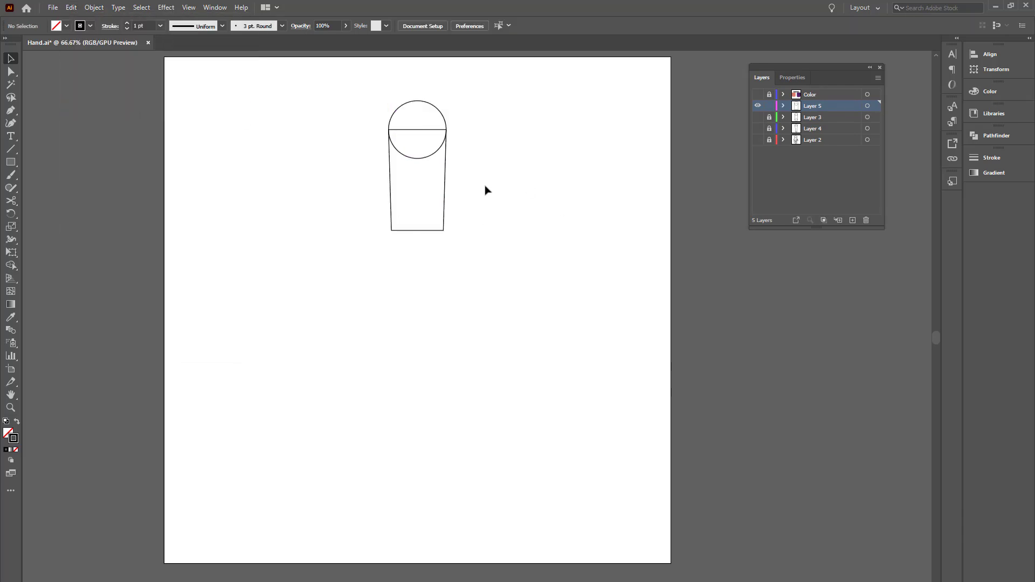
Add anchor points partway down both sides of the arm rectangle and delete its bottom corners
left_click(445, 201)
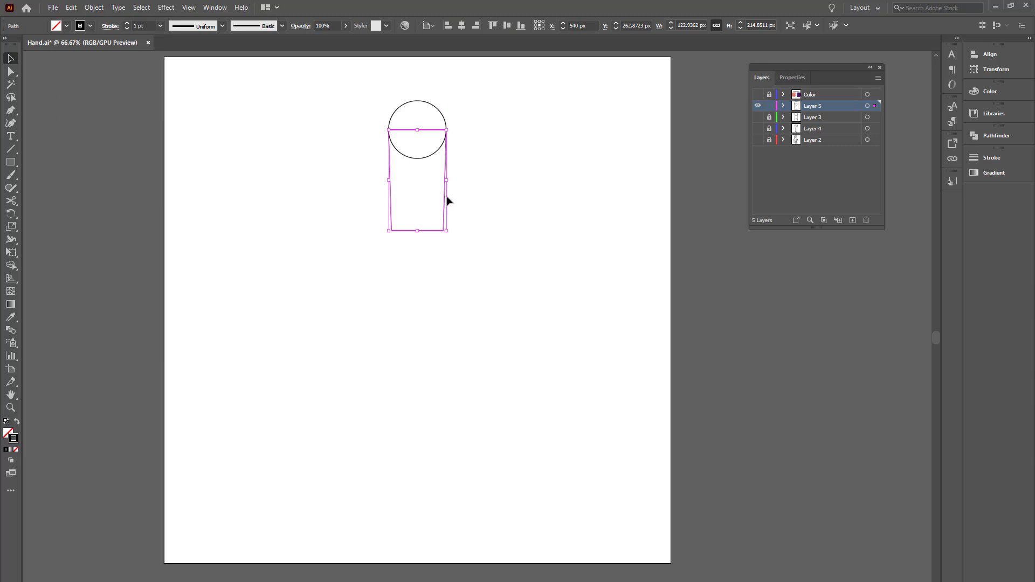
left_click(10, 110)
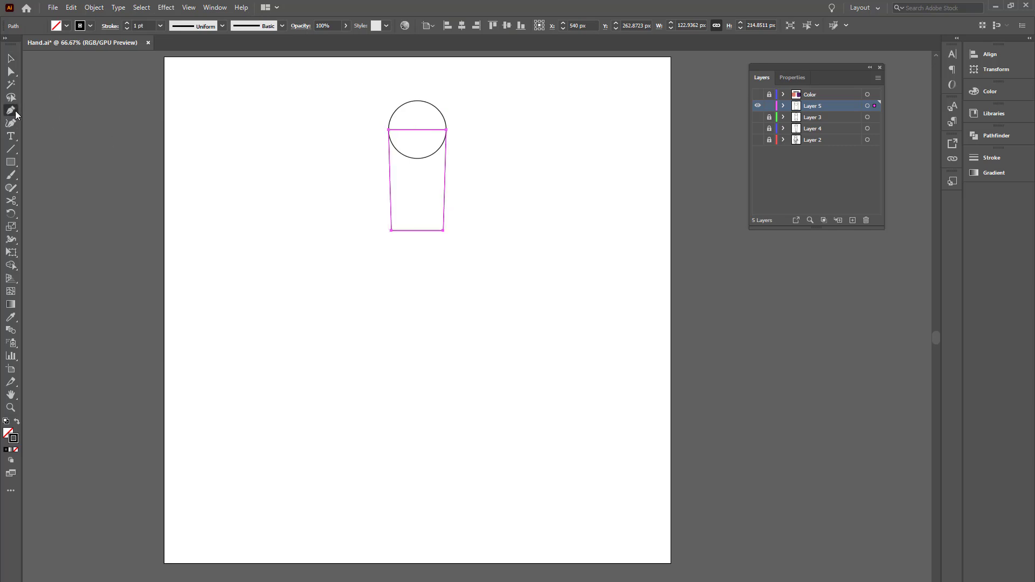
left_click(390, 193)
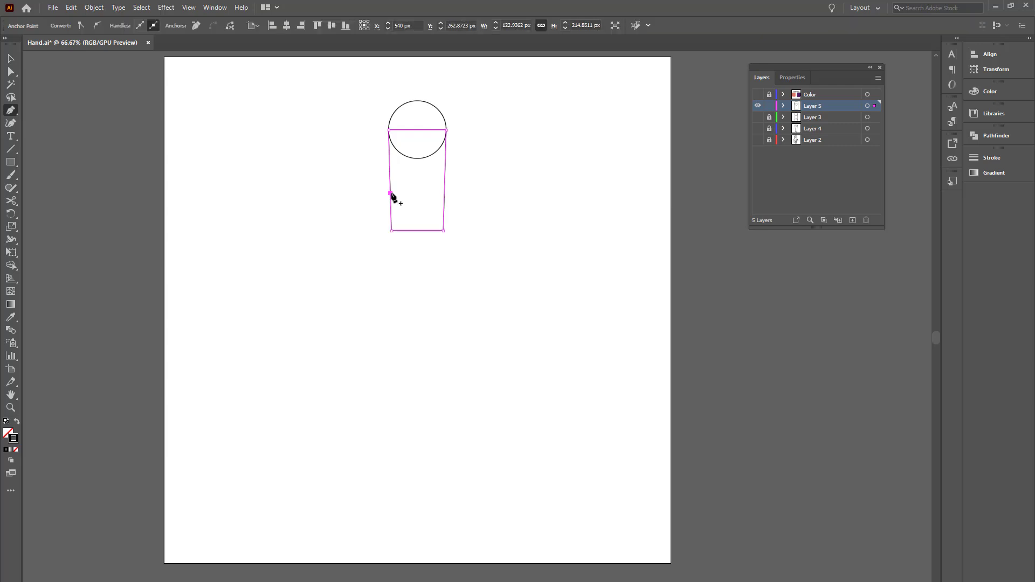
left_click(444, 192)
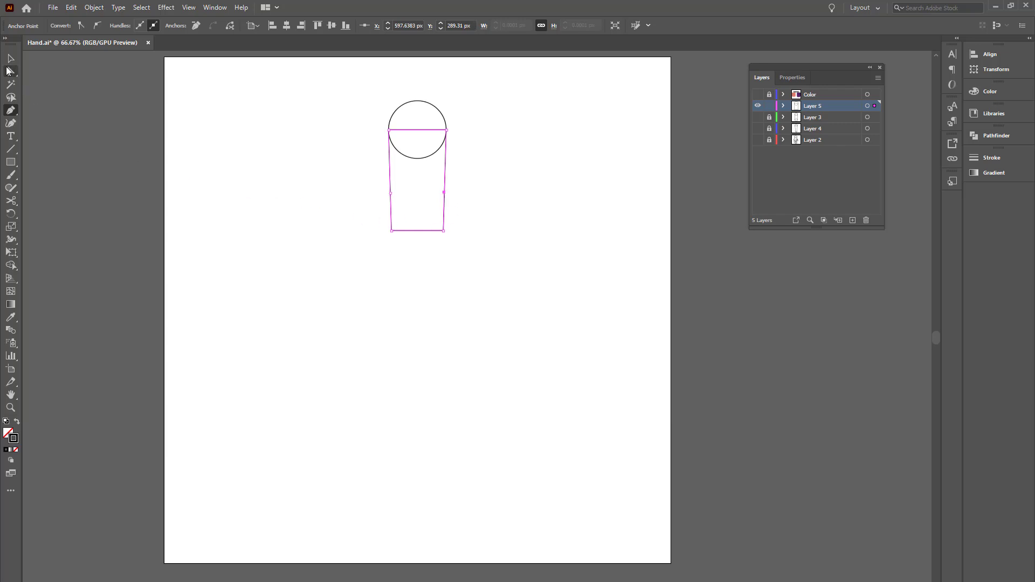
left_click(11, 58)
left_click_drag(371, 219, 480, 256)
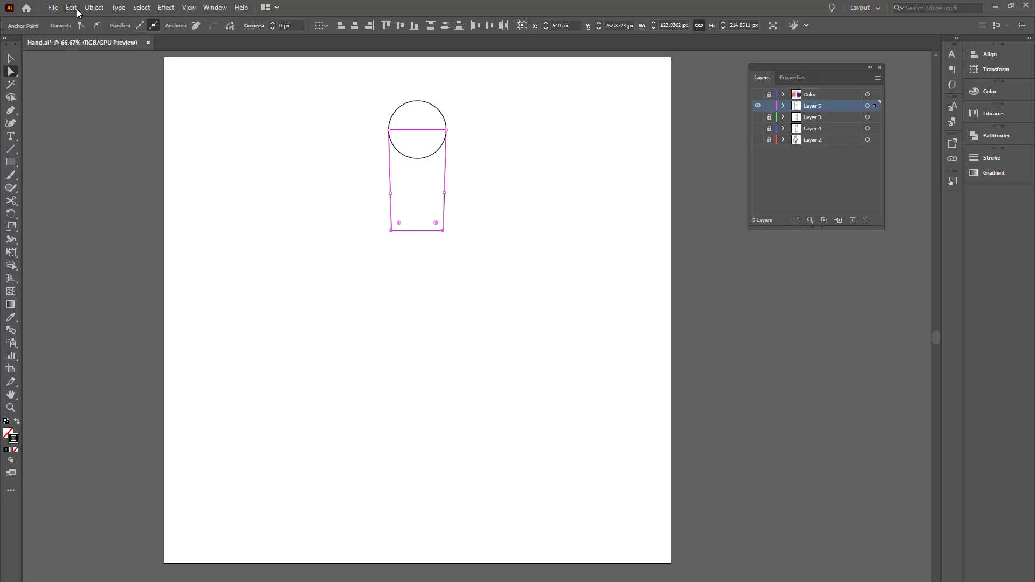
left_click(71, 8)
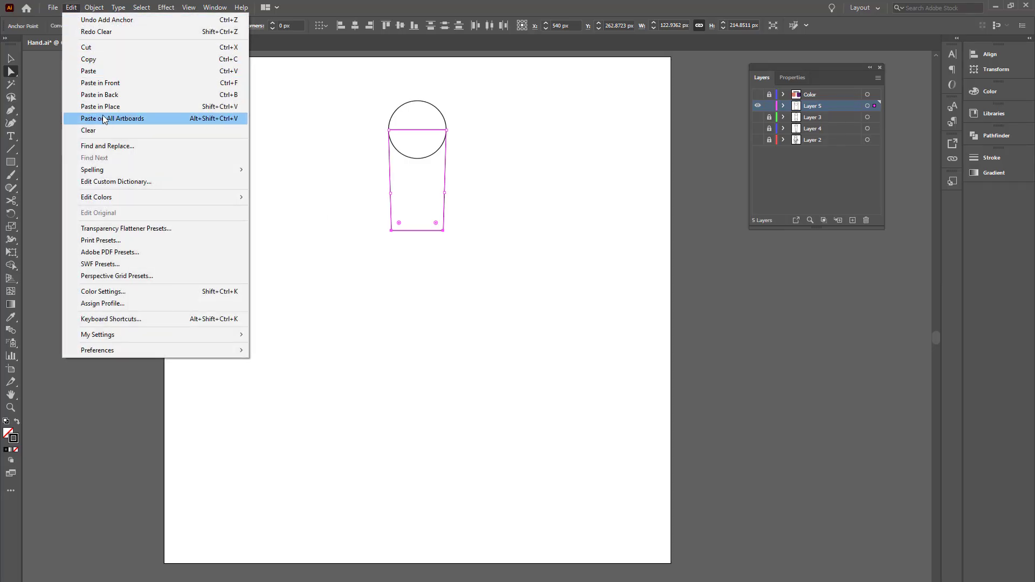
left_click(138, 131)
Close the shortened sleeve path with a new bottom edge between the added anchors
left_click(10, 112)
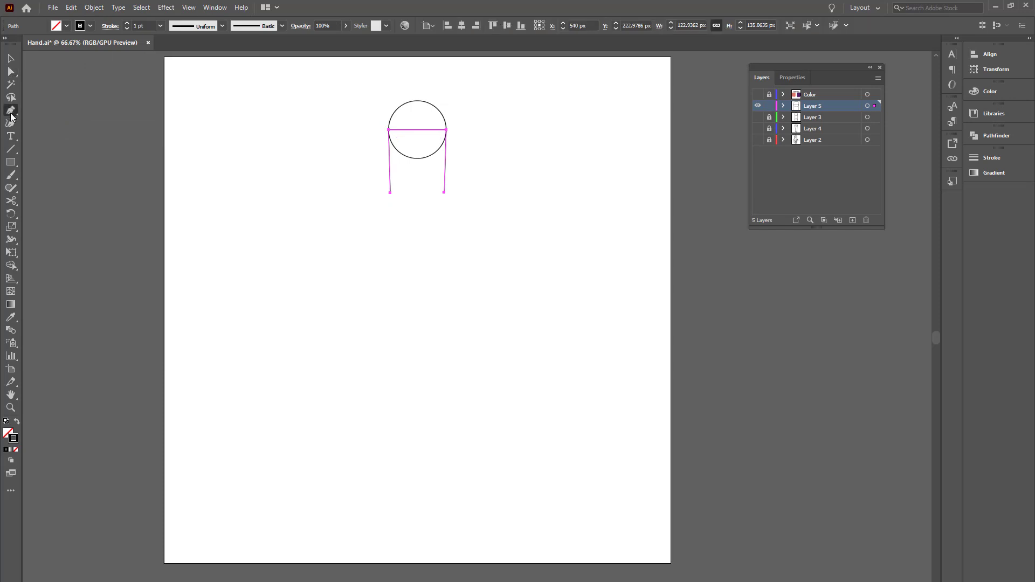
left_click(390, 192)
left_click(444, 192)
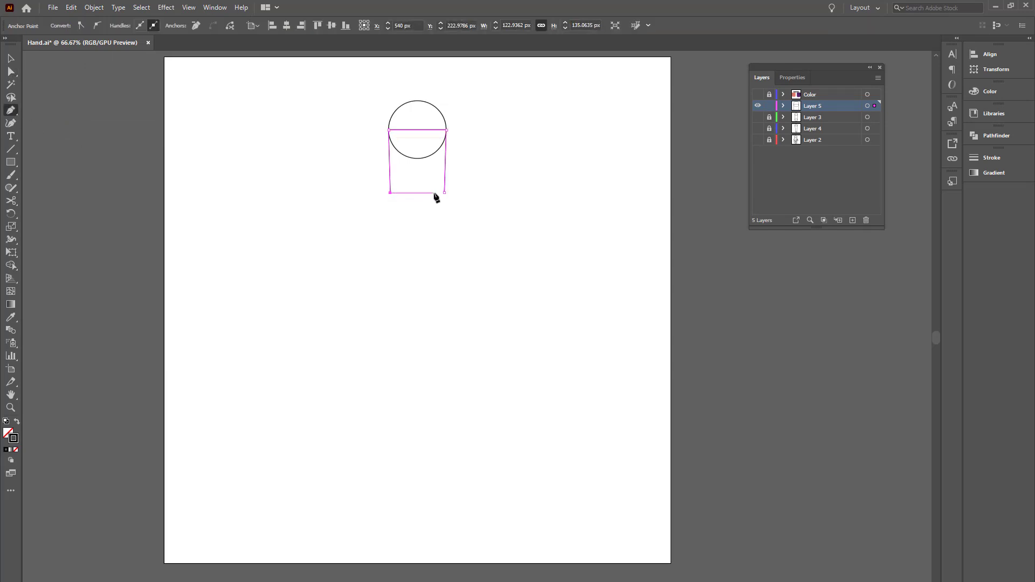
left_click(445, 193)
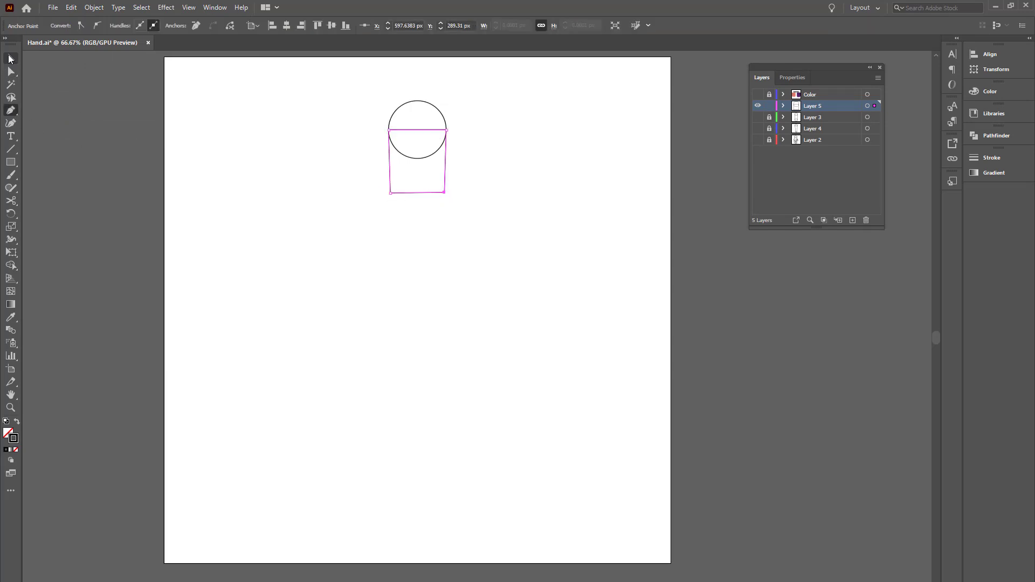
left_click(9, 58)
left_click(587, 174)
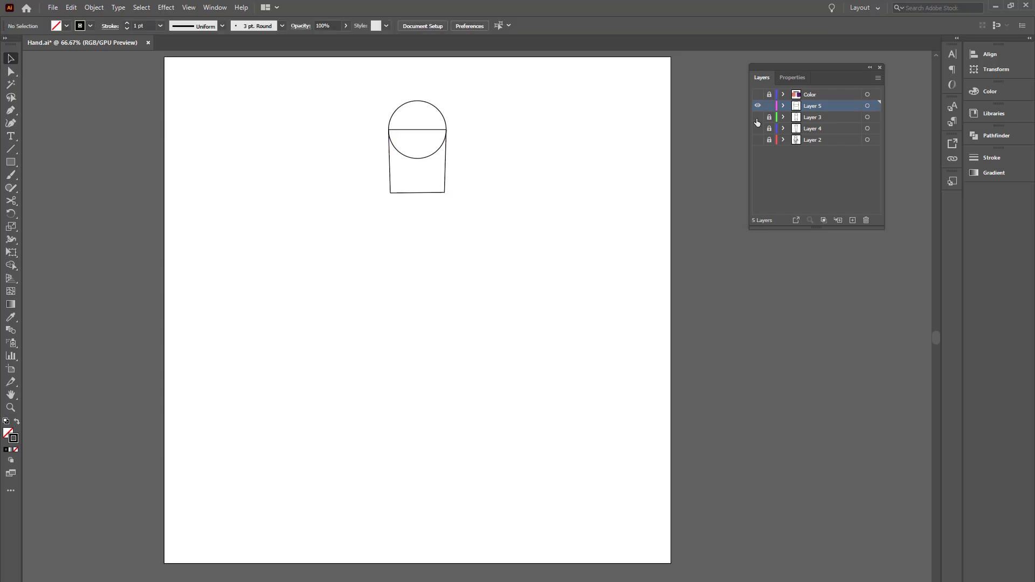
Show all arm layers, rename them Upper Hand, Lower Hand and Finger, and reveal the Color layer swatches
left_click_drag(756, 117, 758, 140)
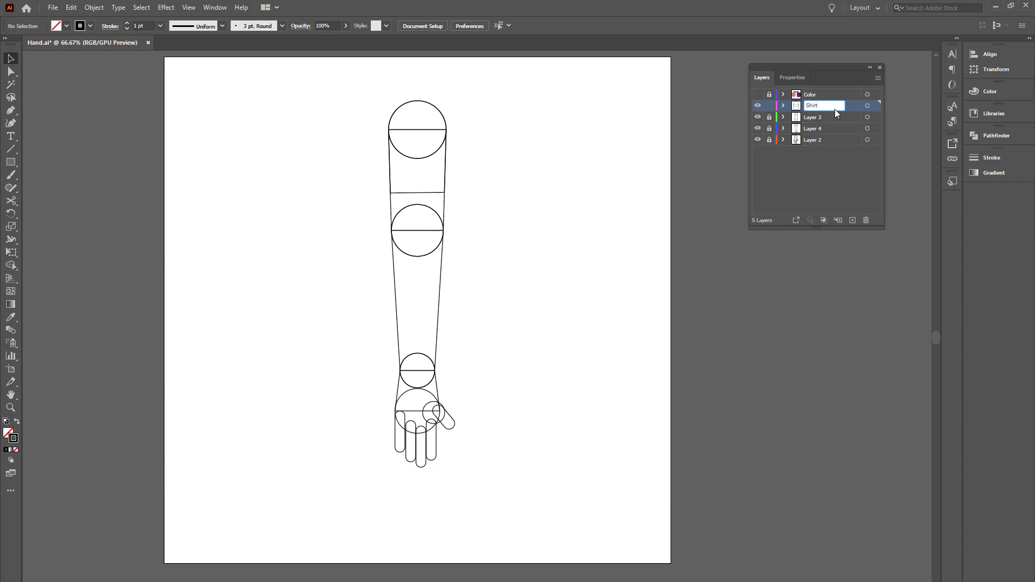
double_click(818, 117)
type("Upper Ha")
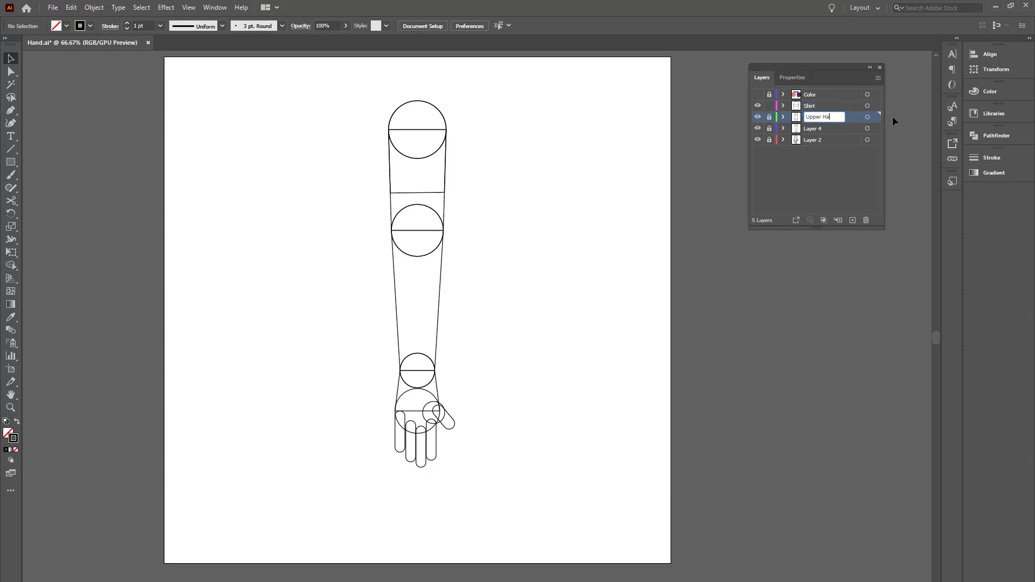
type("nd")
key("Tab")
type("Lower")
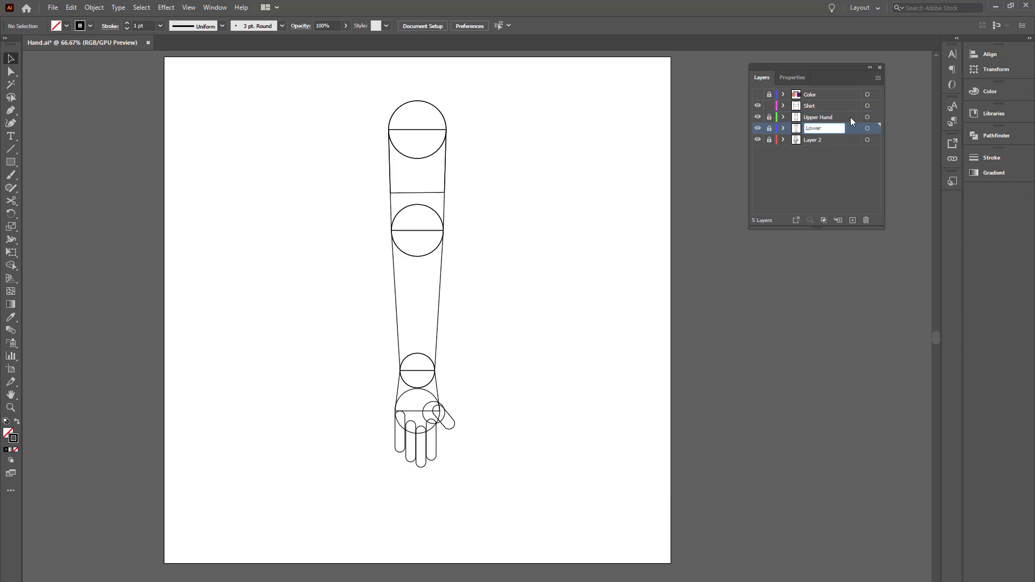
type(" Hand")
key("Tab")
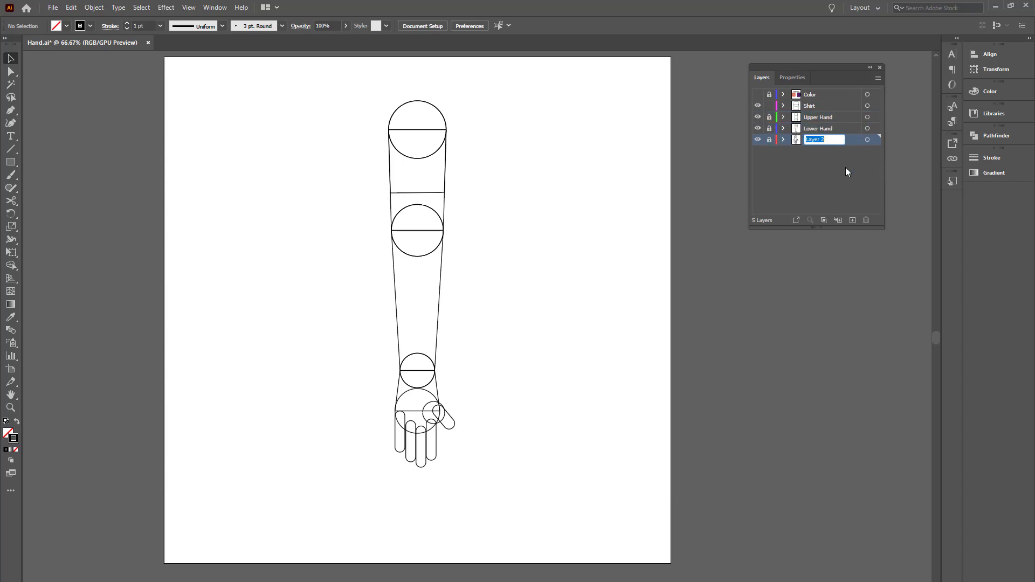
type("Hand")
key("Return")
double_click(811, 140)
type("Finger")
left_click(758, 95)
left_click_drag(515, 102, 393, 166)
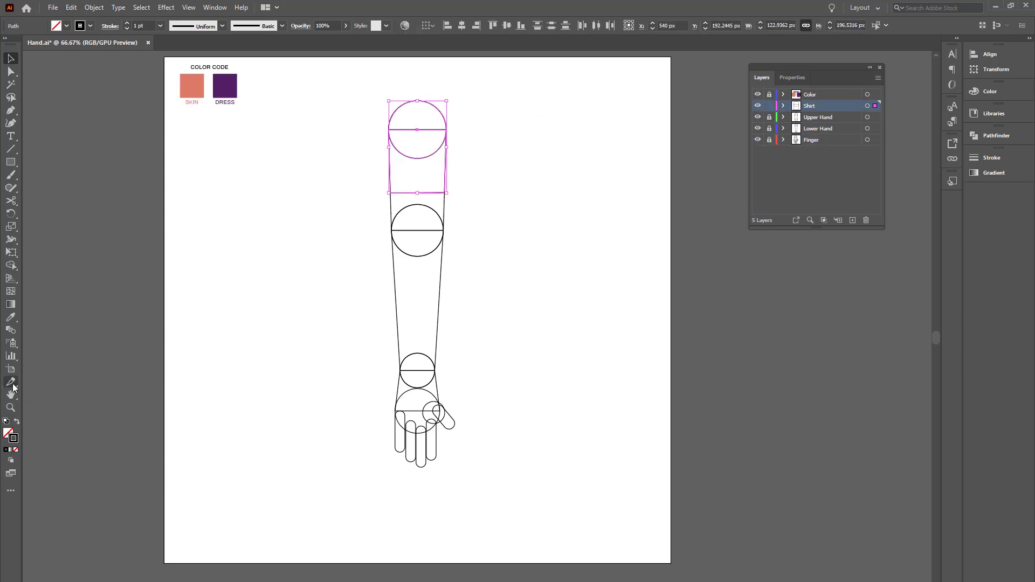
Fill the shirt sleeve with the DRESS swatch colour and lock the Shirt layer
left_click(10, 317)
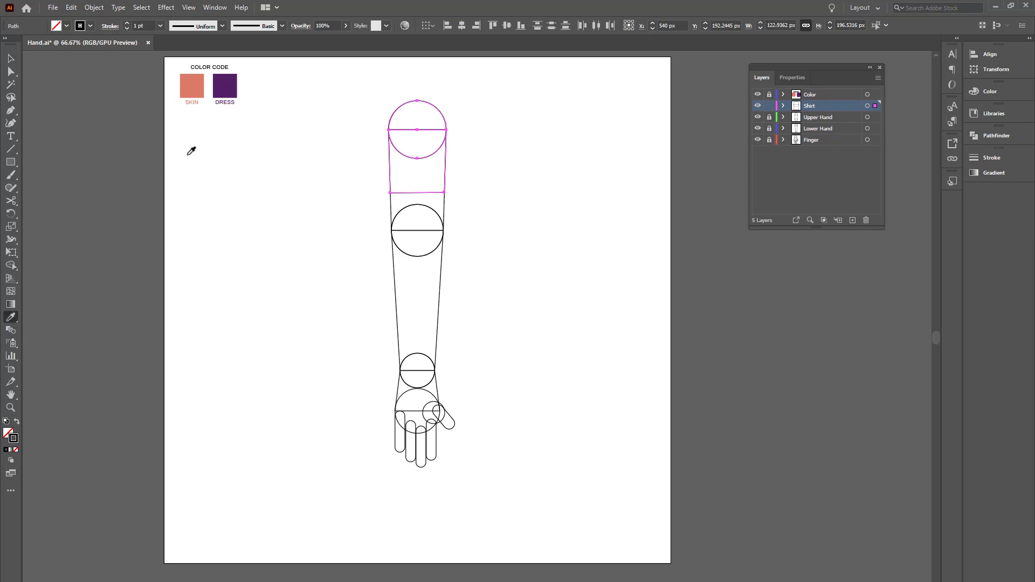
left_click(233, 82)
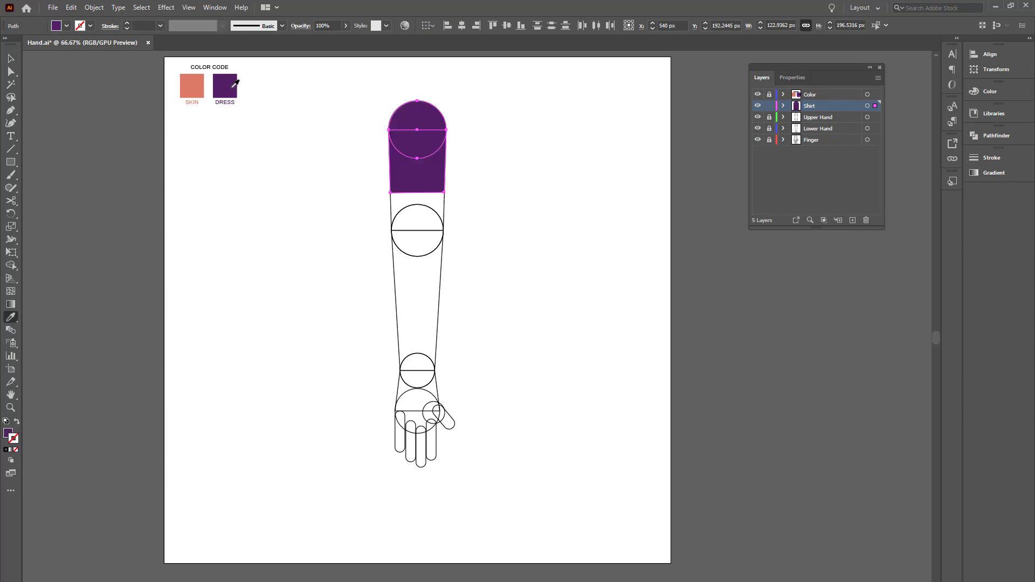
left_click(17, 60)
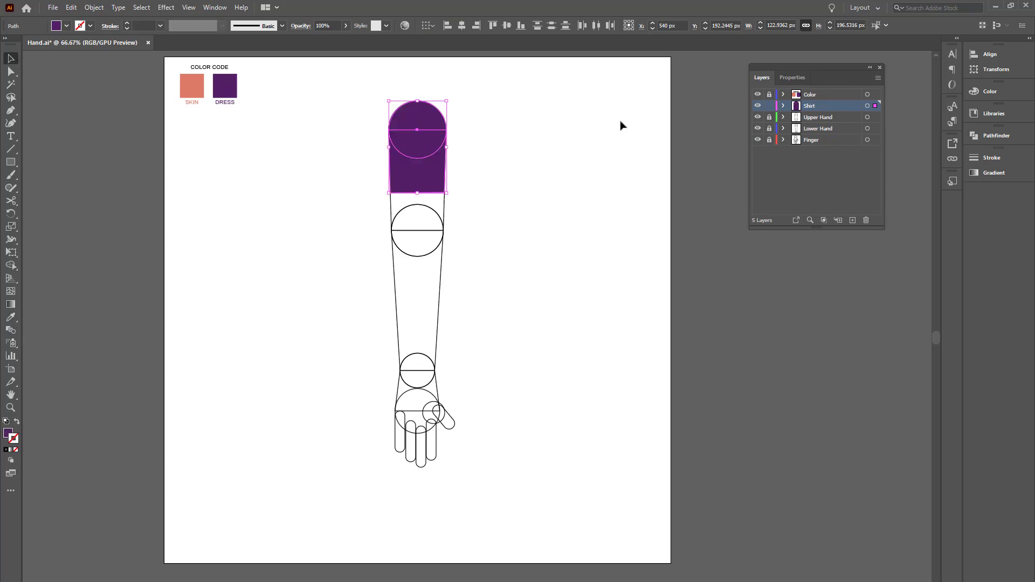
left_click(769, 105)
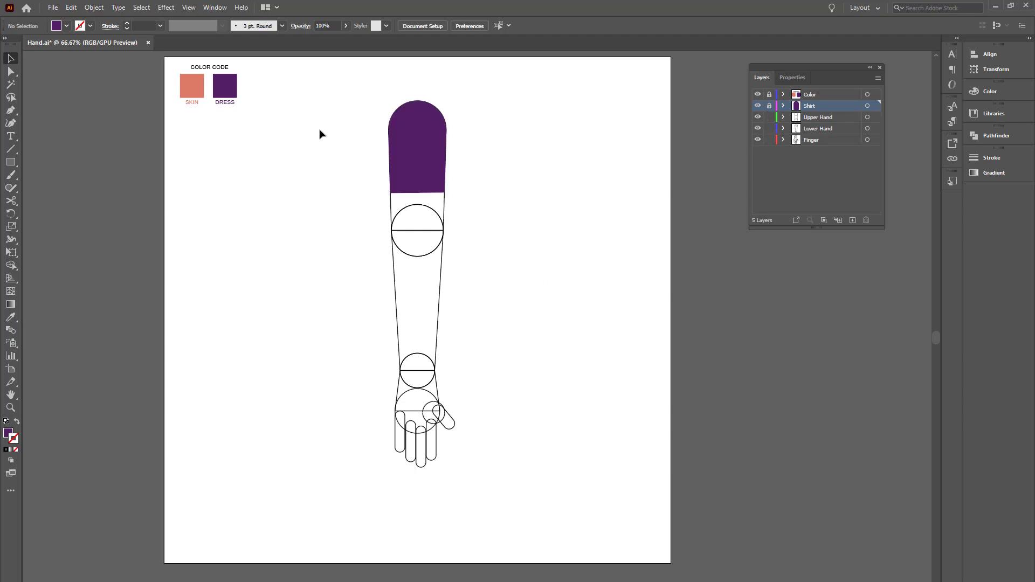
Fill the arm, hand and finger with the SKIN colour and lock their three layers
left_click_drag(311, 117, 557, 491)
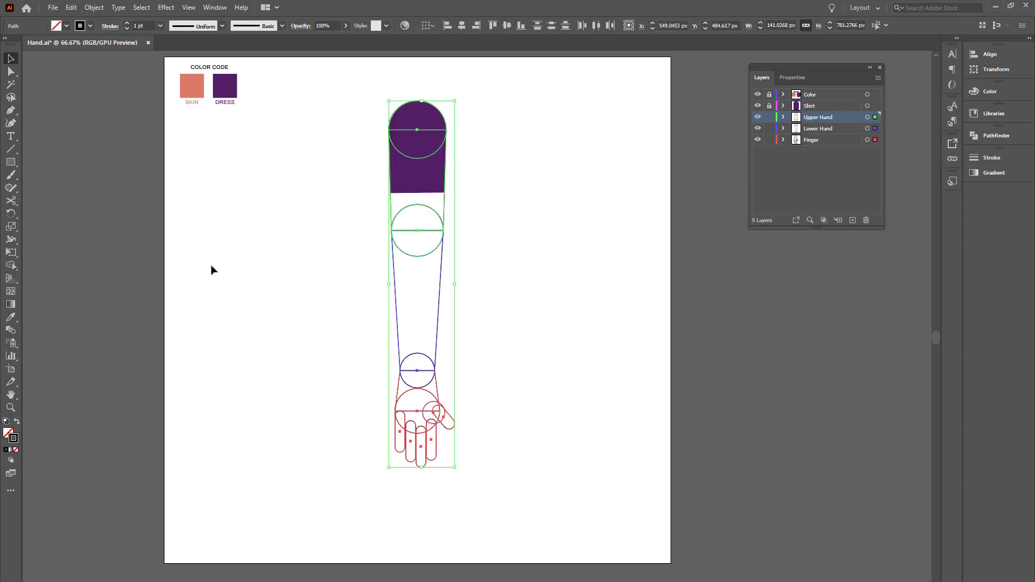
left_click(5, 319)
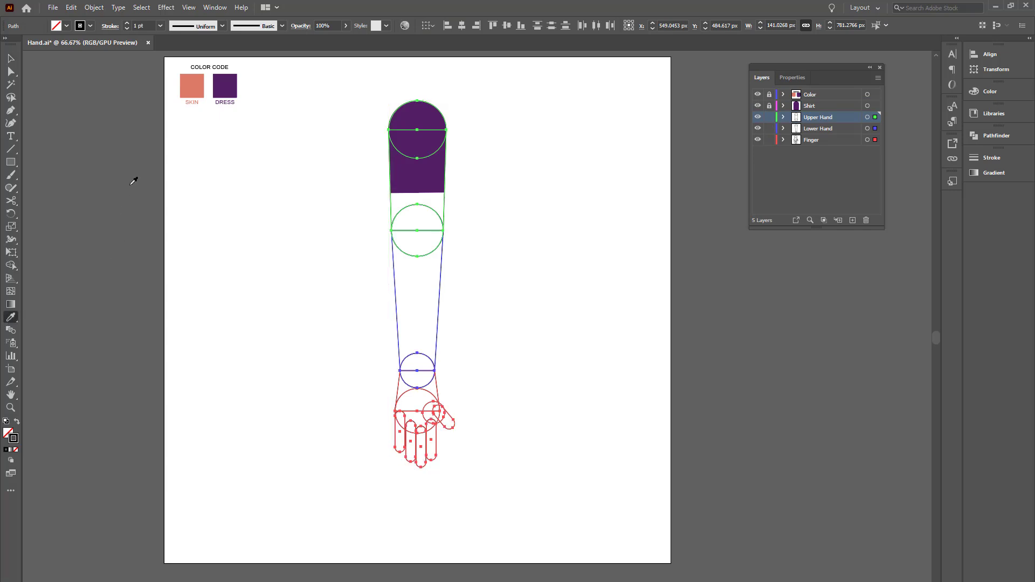
left_click(192, 85)
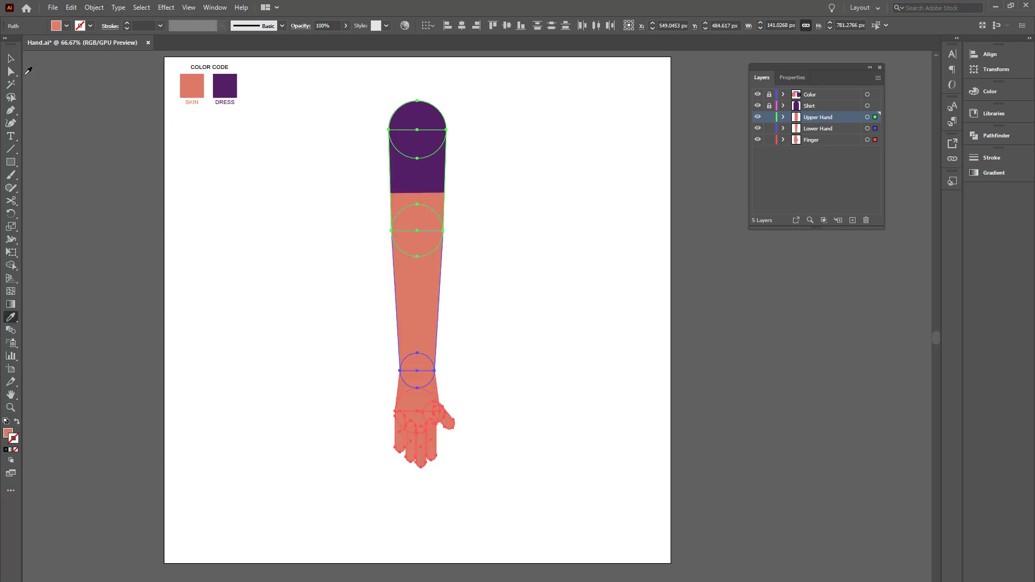
key("v")
left_click(576, 322)
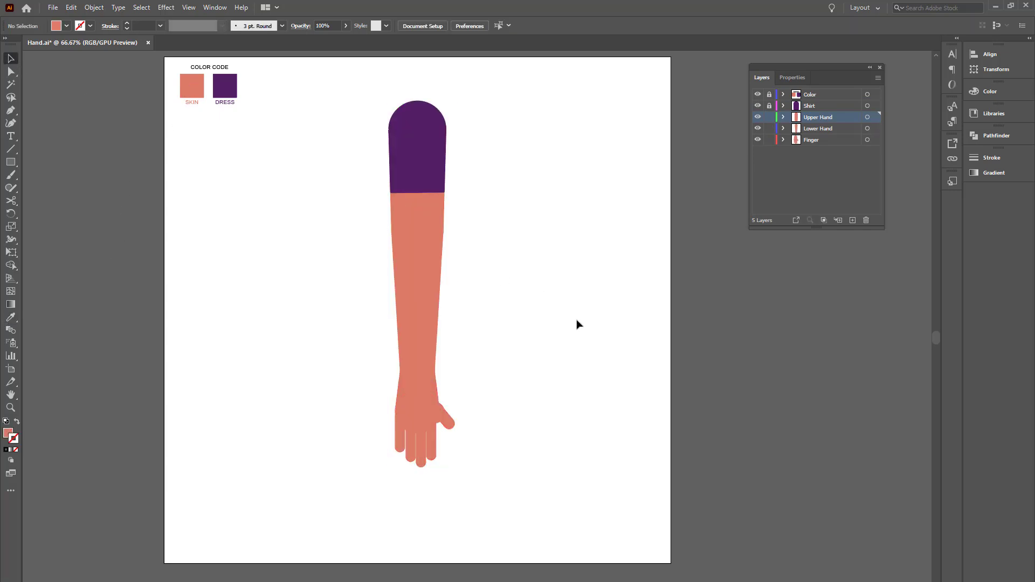
left_click(425, 123)
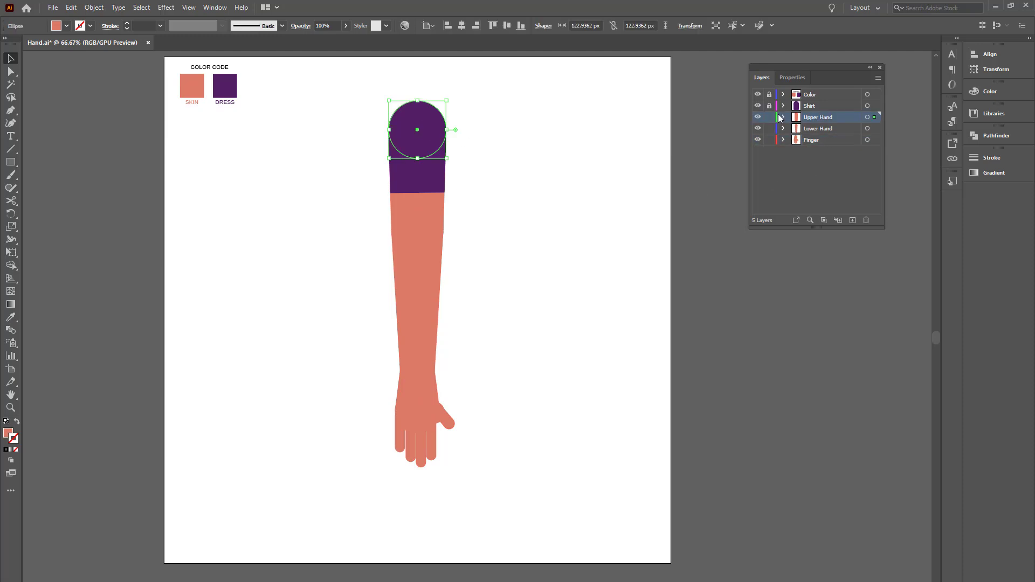
left_click_drag(769, 117, 769, 140)
left_click(808, 106)
Add a new layer above Shirt and name it 'Pivot Points'
left_click(852, 220)
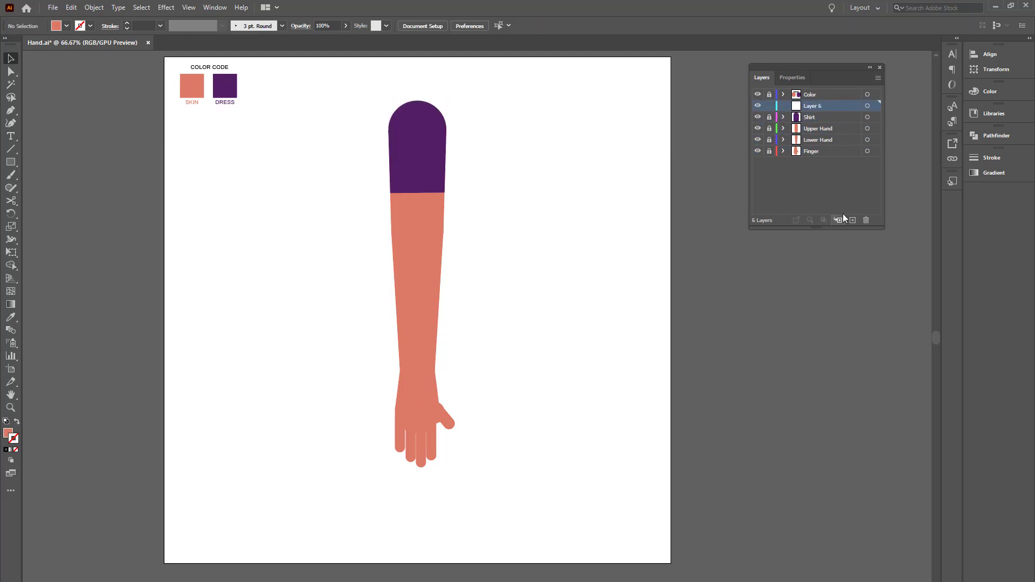
double_click(819, 109)
type("Pivot P")
type("oints")
key("Return")
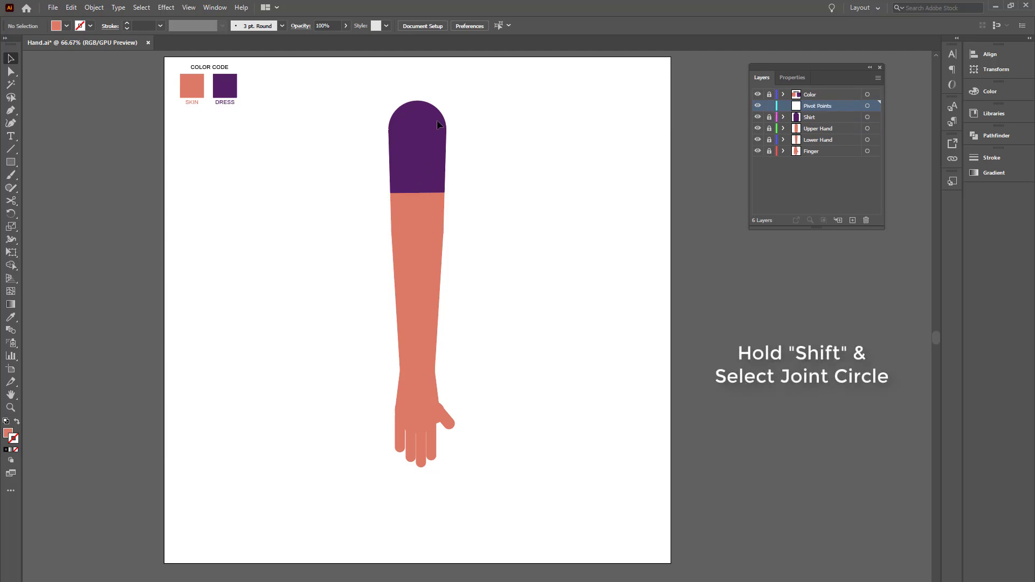
Copy the shoulder, elbow and wrist joint circles, then make Pivot Points active and hide the other layers
left_click(769, 117)
left_click(446, 130, "shift")
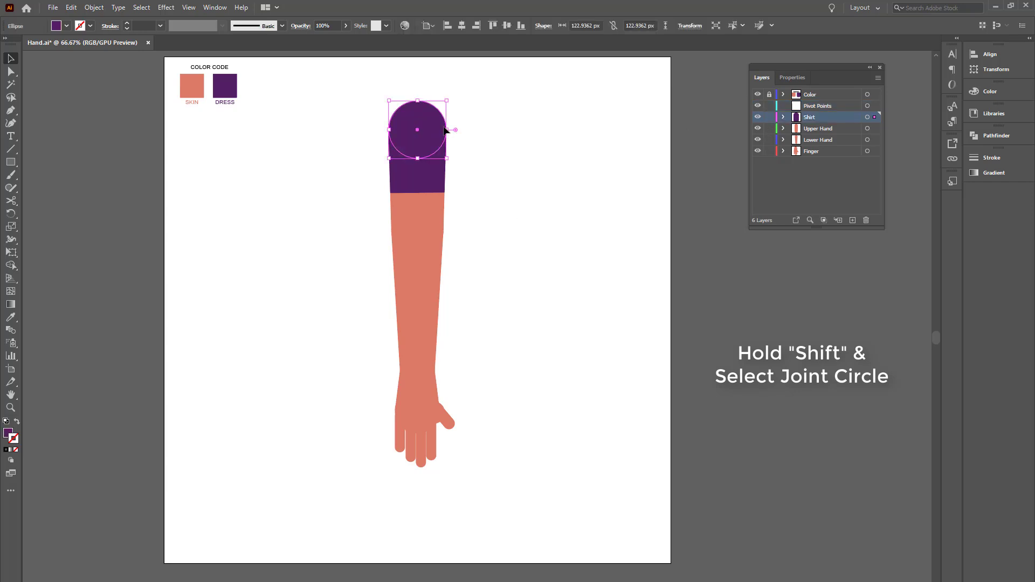
left_click(424, 263, "shift")
left_click(431, 244)
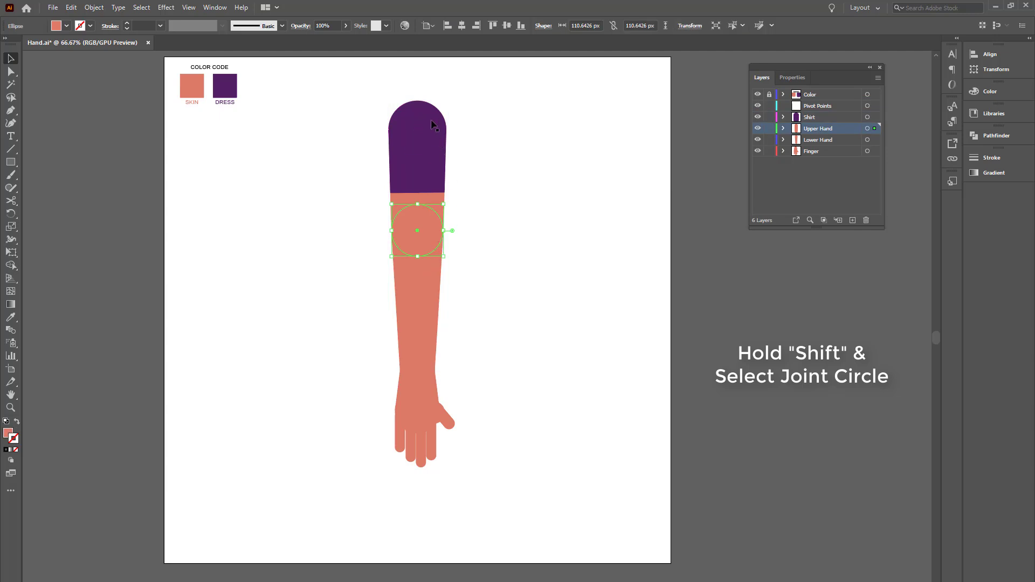
left_click(438, 146, "shift")
left_click(423, 370, "shift")
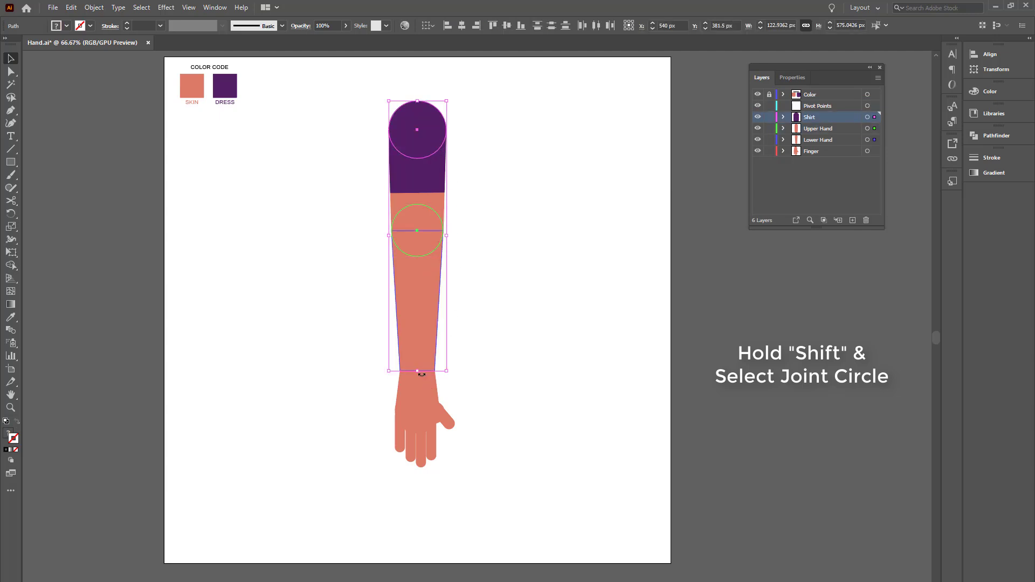
left_click(430, 365, "shift")
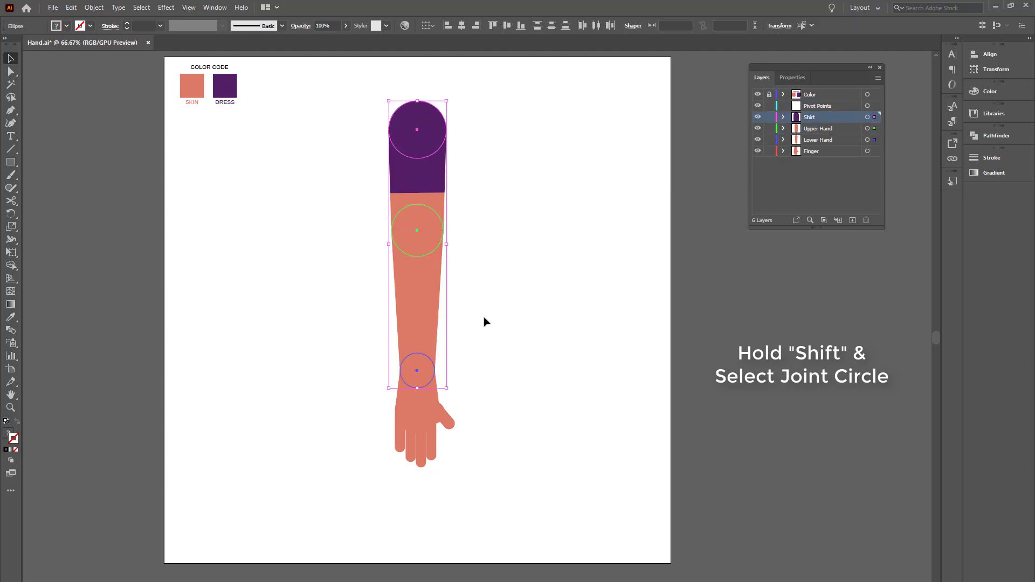
left_click(71, 8)
left_click(111, 62)
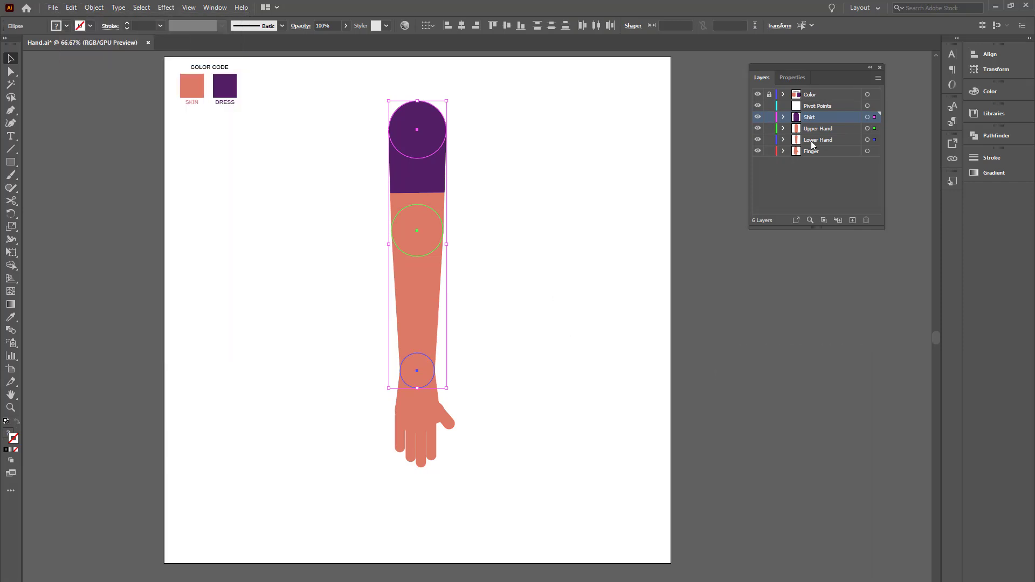
left_click(809, 108)
left_click_drag(761, 118, 759, 153)
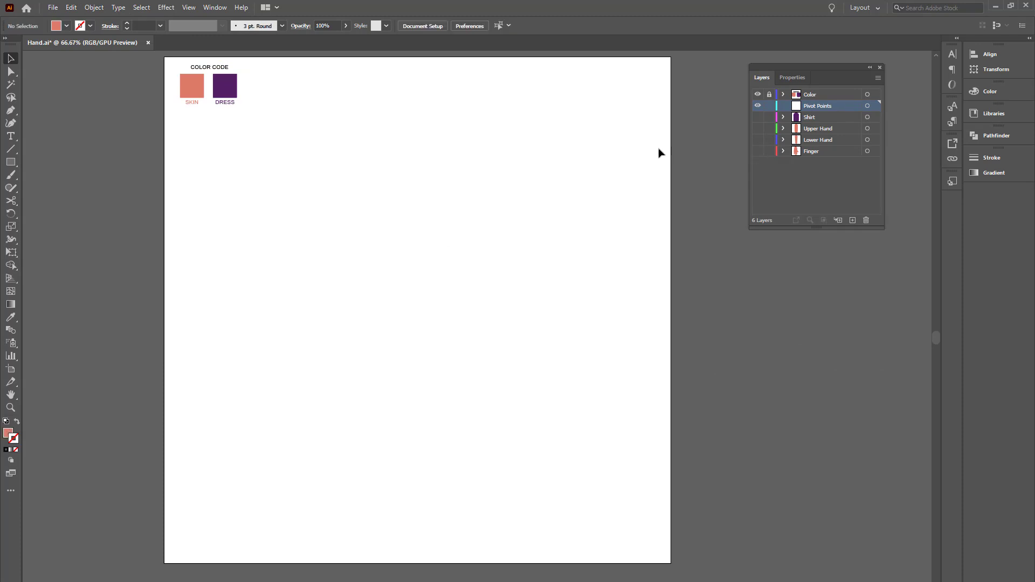
Paste the three joint circles in place on the Pivot Points layer
left_click(72, 8)
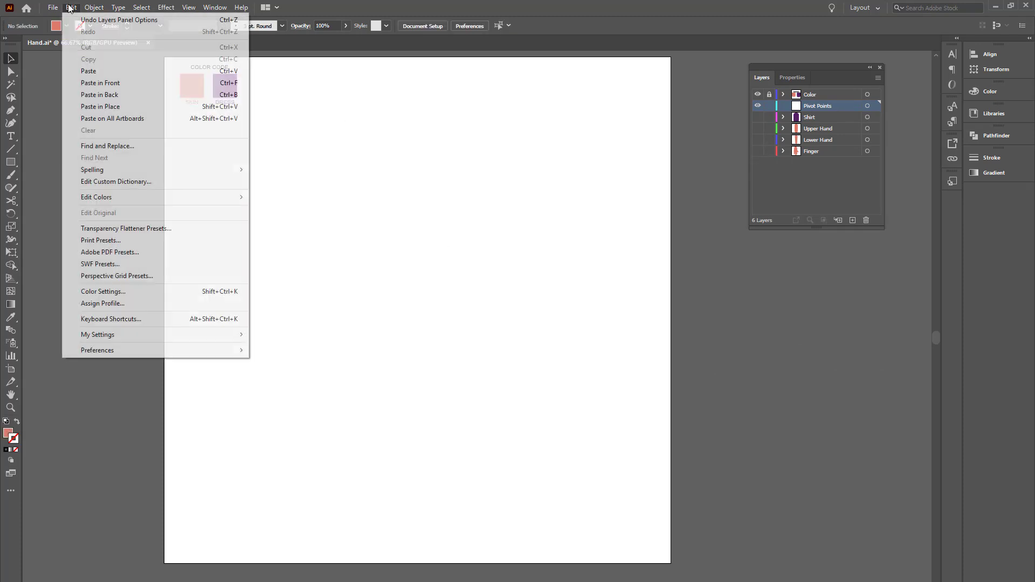
left_click(129, 105)
left_click(517, 233)
Fill all three pasted joint circles with solid red
left_click(426, 138)
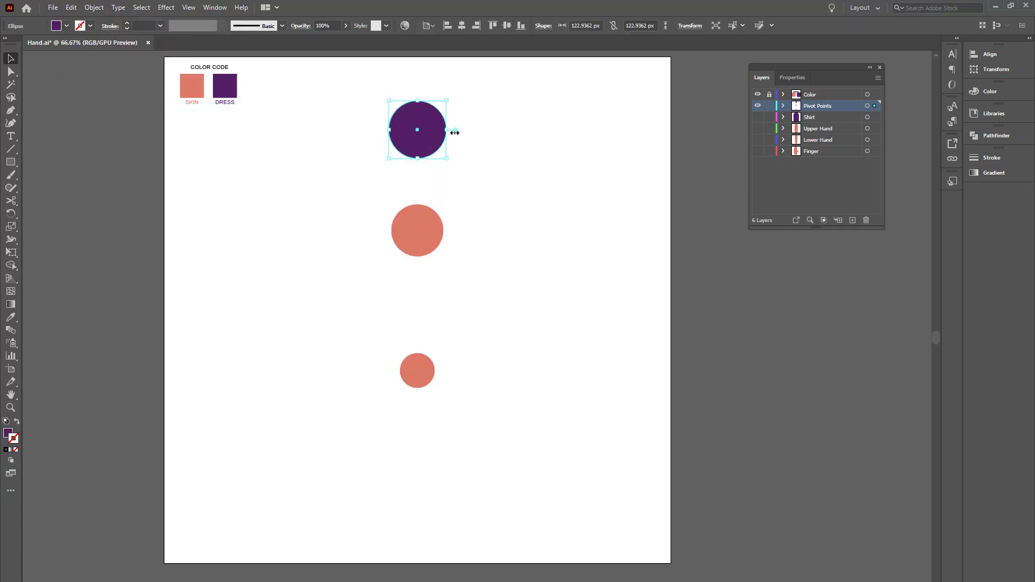
left_click_drag(486, 115, 381, 378)
left_click(67, 26)
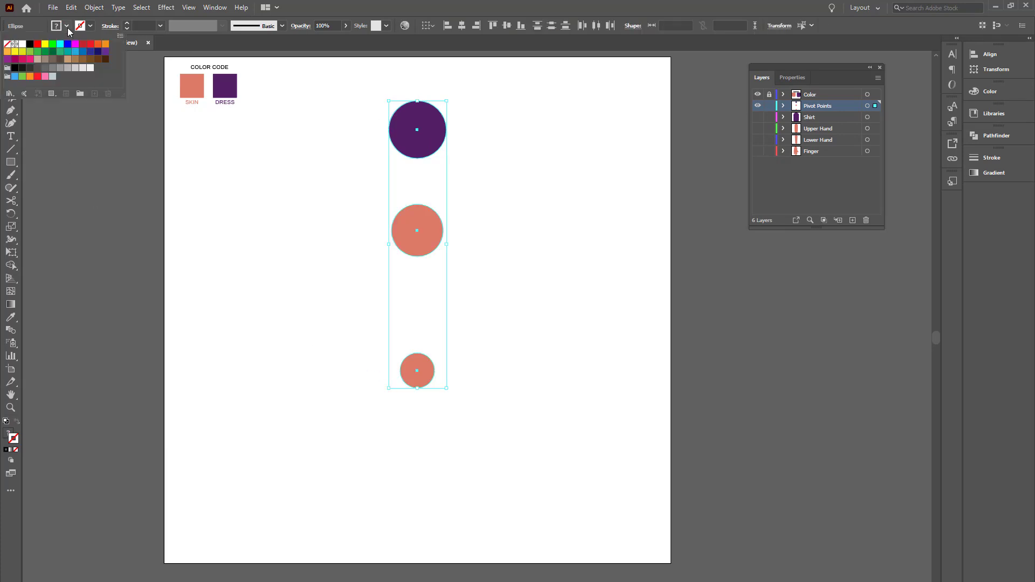
left_click(37, 44)
key("Escape")
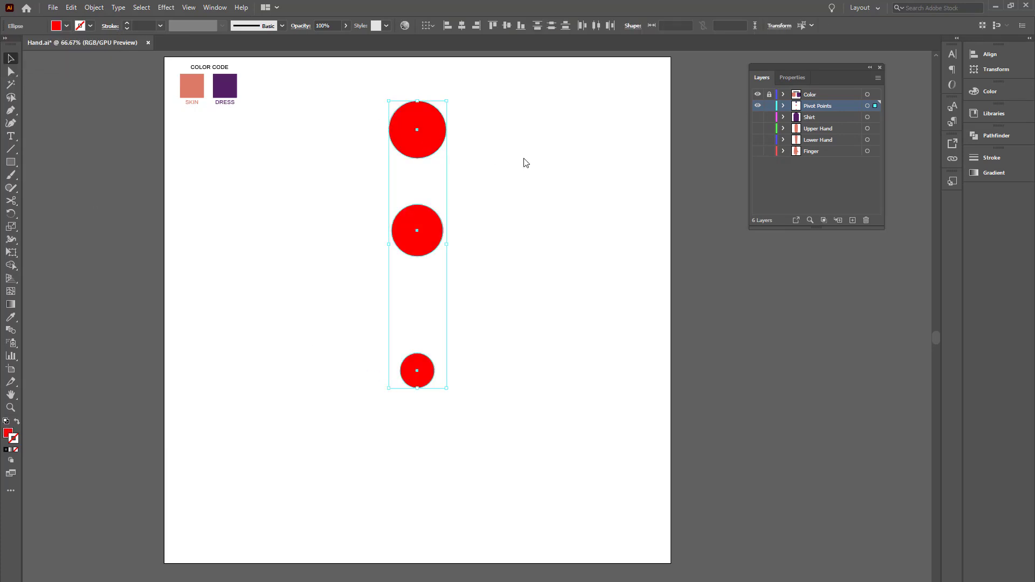
left_click(525, 163)
left_click(417, 138)
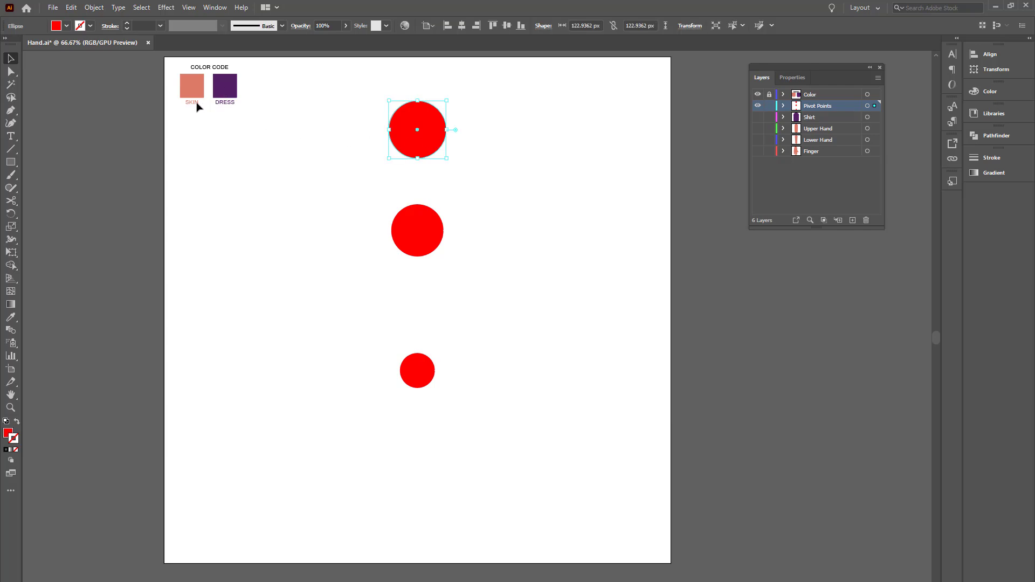
left_click(300, 158)
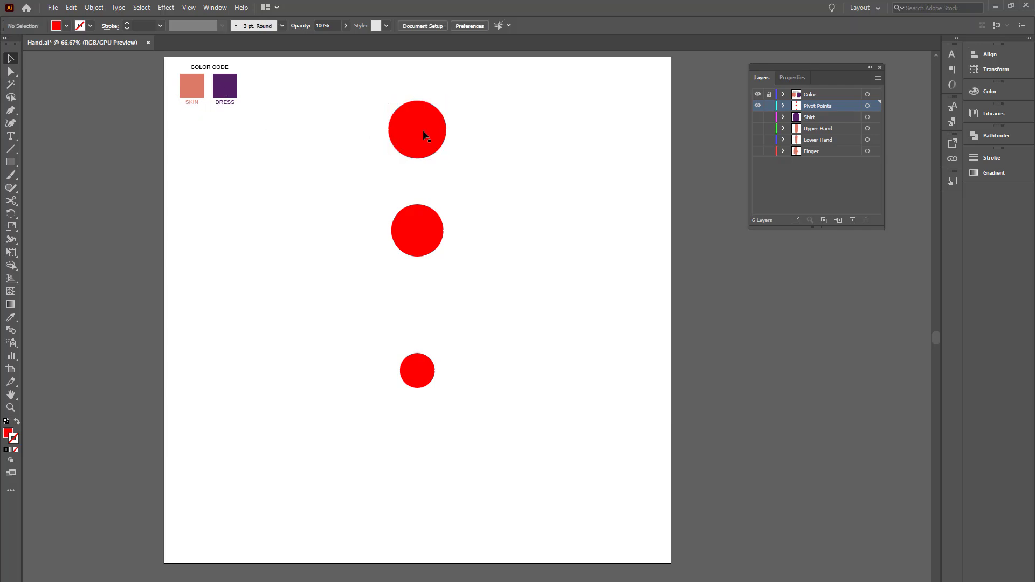
left_click(441, 130)
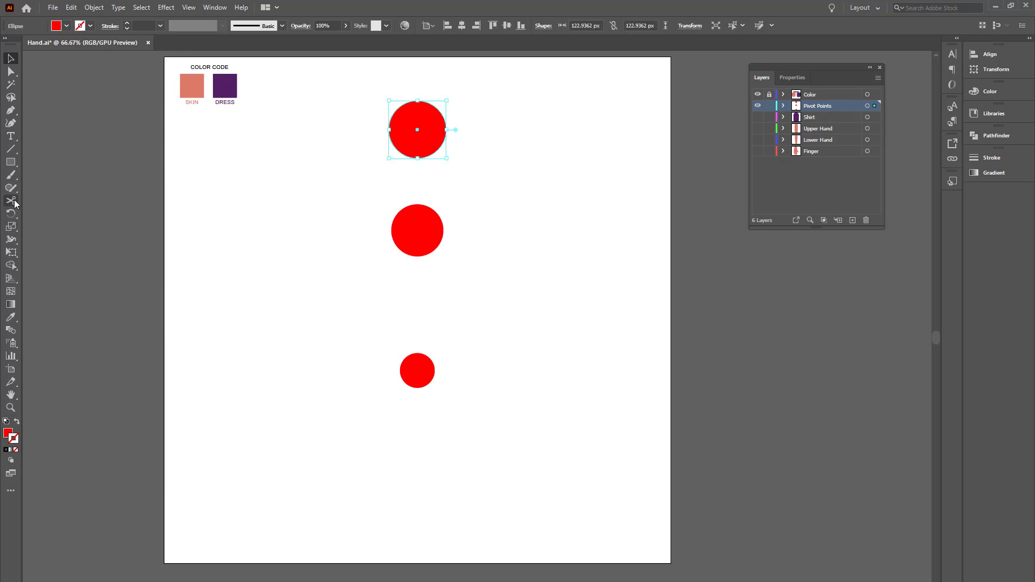
Scale the top and middle red circles uniformly to 10%
double_click(11, 227)
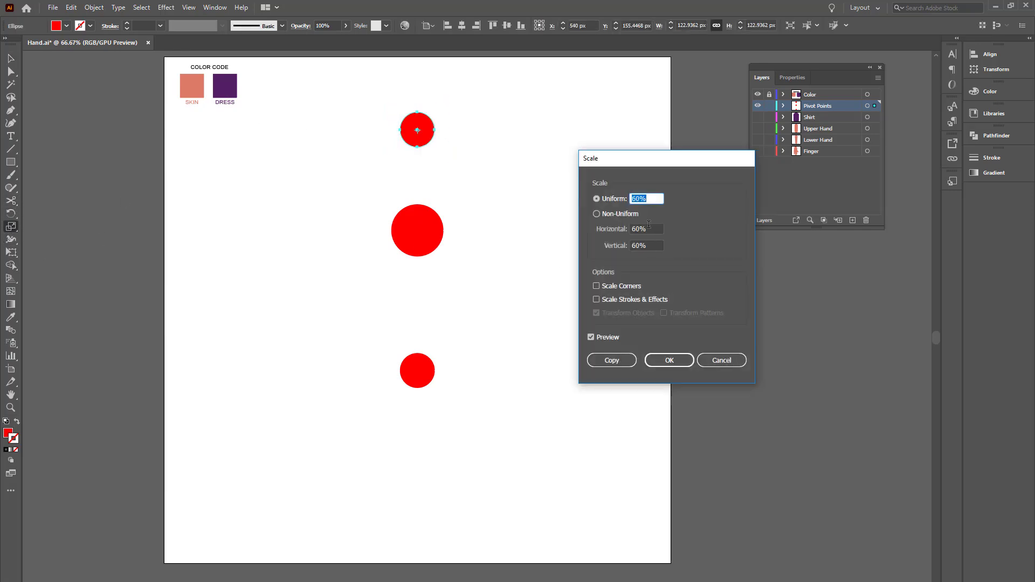
type("0")
left_click(666, 359)
left_click(10, 58)
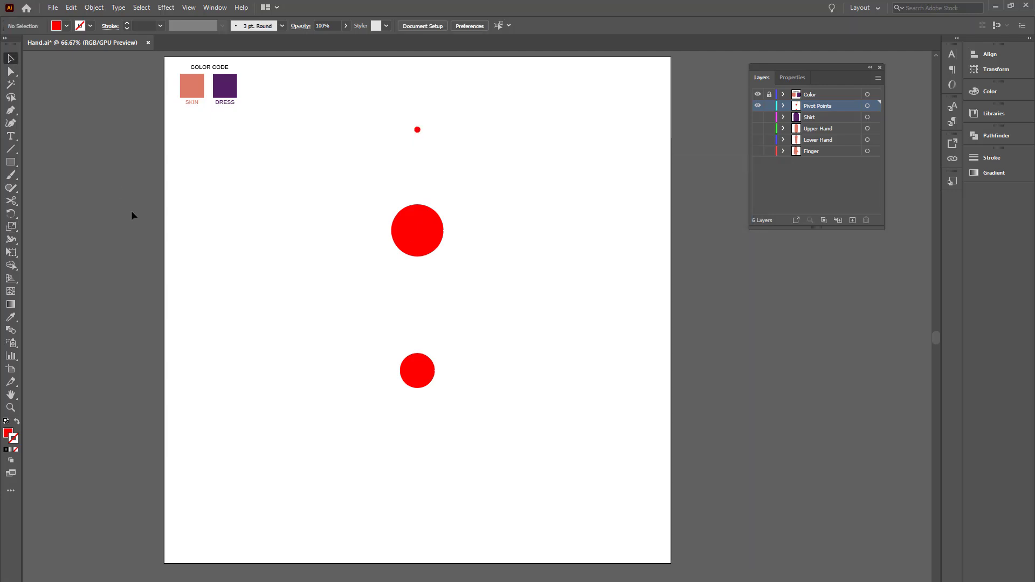
left_click(426, 242)
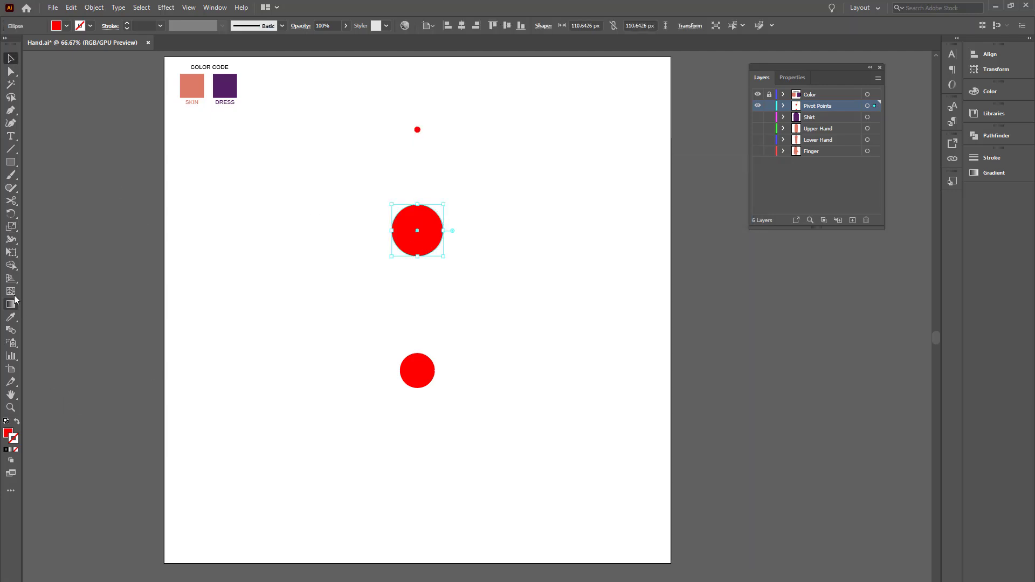
left_click(11, 252)
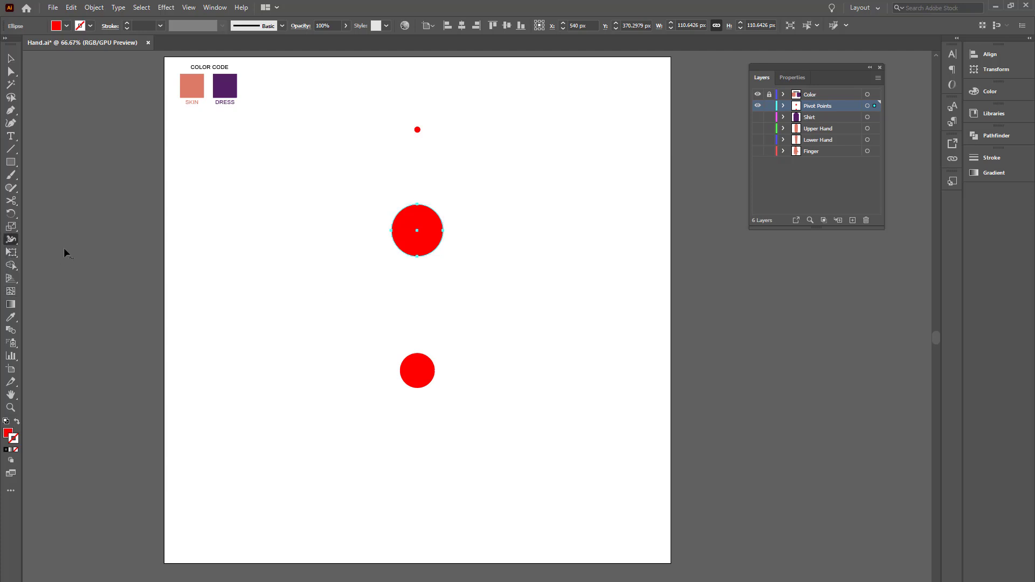
double_click(11, 226)
left_click(669, 360)
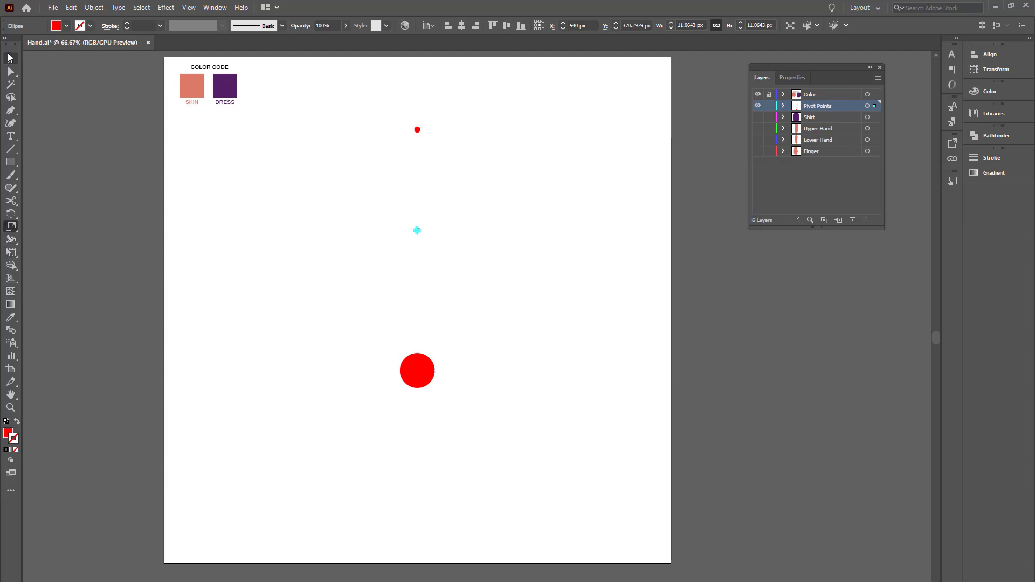
left_click(10, 59)
left_click(303, 307)
Shrink the bottom circle to 10% and show the Shirt, Upper Hand, Lower Hand and Finger layers
left_click(418, 367)
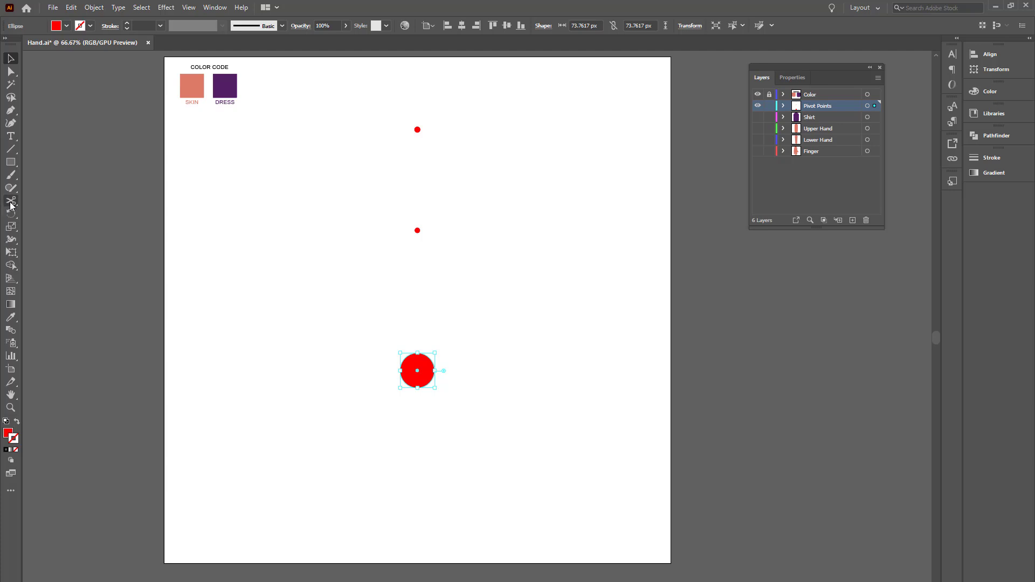
double_click(11, 227)
left_click(668, 356)
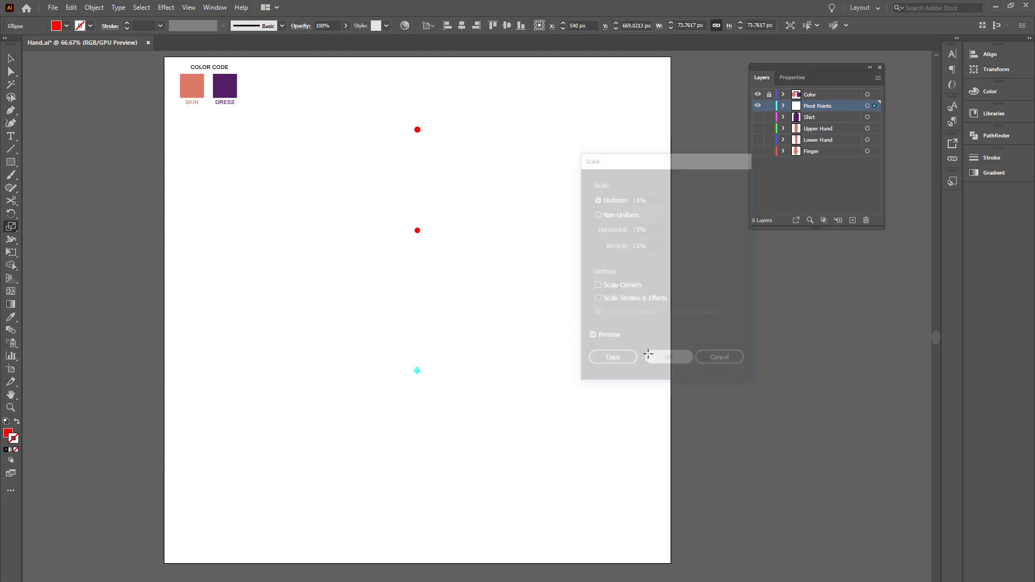
key("v")
left_click(591, 202)
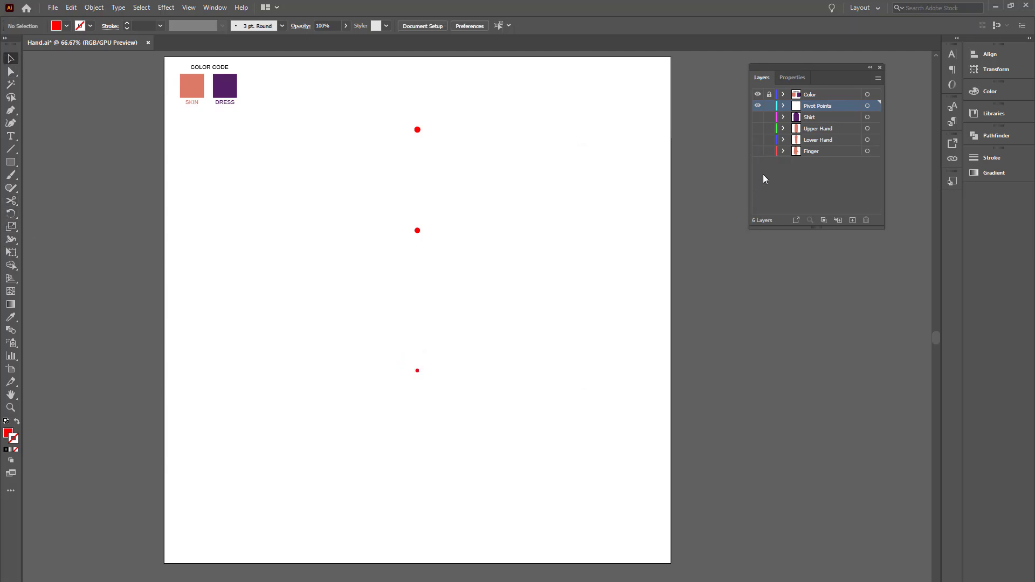
left_click_drag(758, 131, 758, 151)
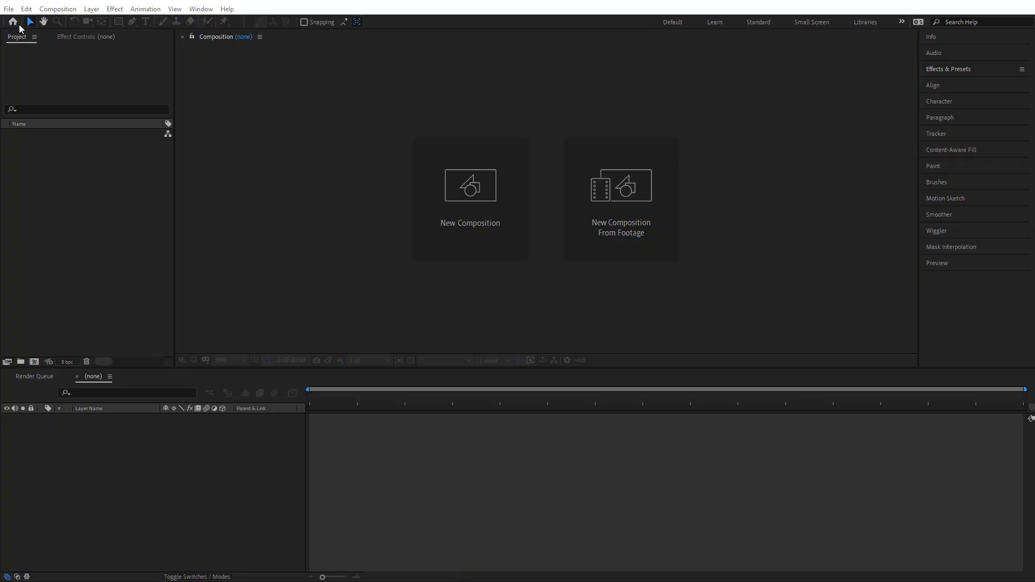
Import Hand.ai as Composition – Retain Layer Sizes and open the Hand comp
left_click(9, 9)
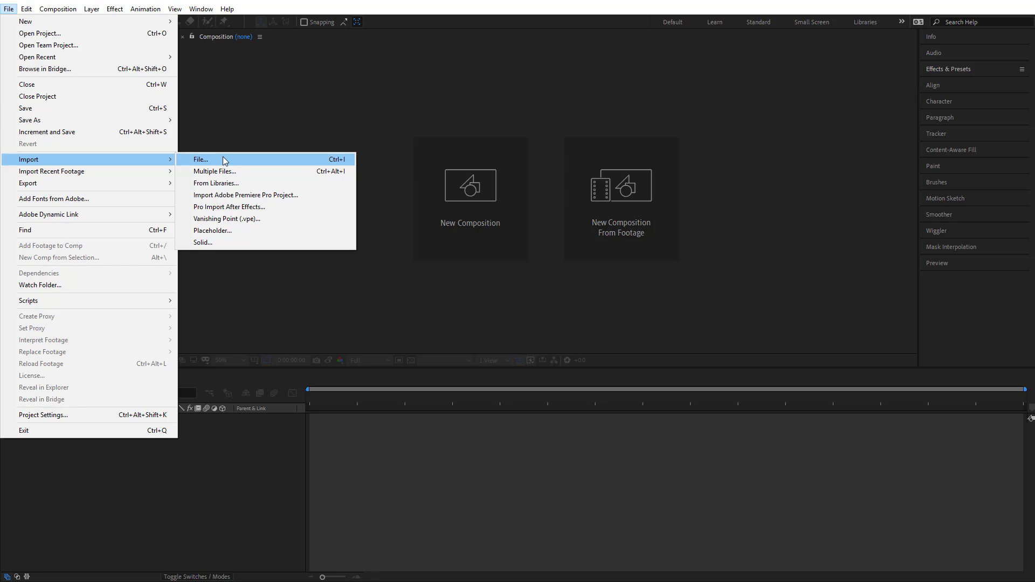
left_click(225, 160)
left_click(145, 92)
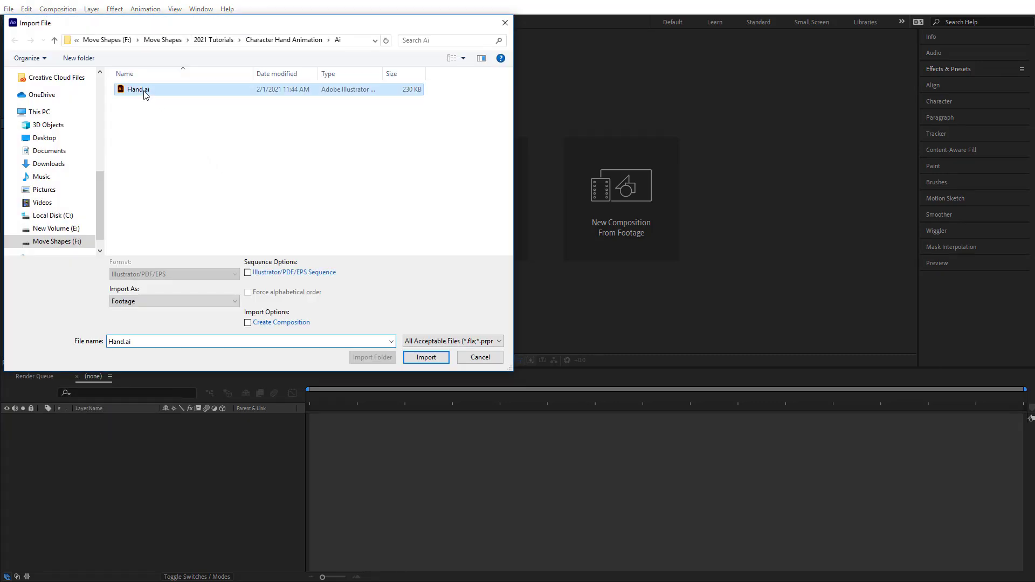
left_click(210, 303)
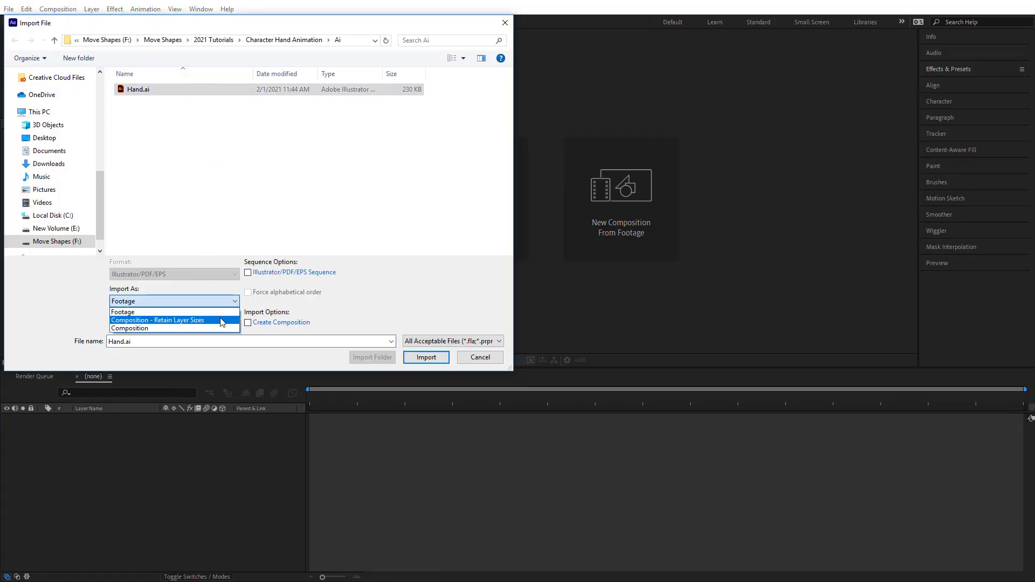
left_click(221, 321)
left_click(422, 357)
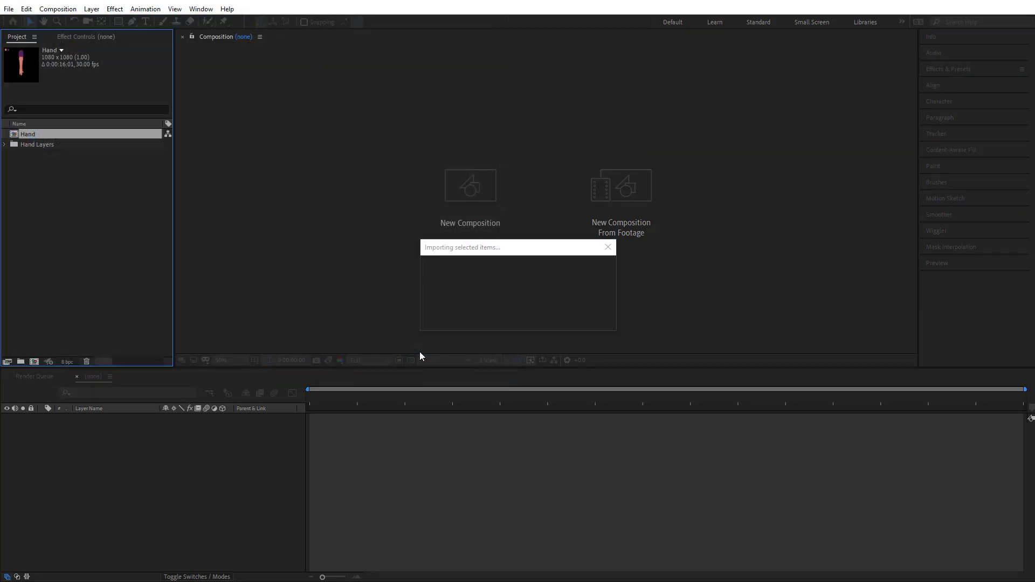
double_click(24, 133)
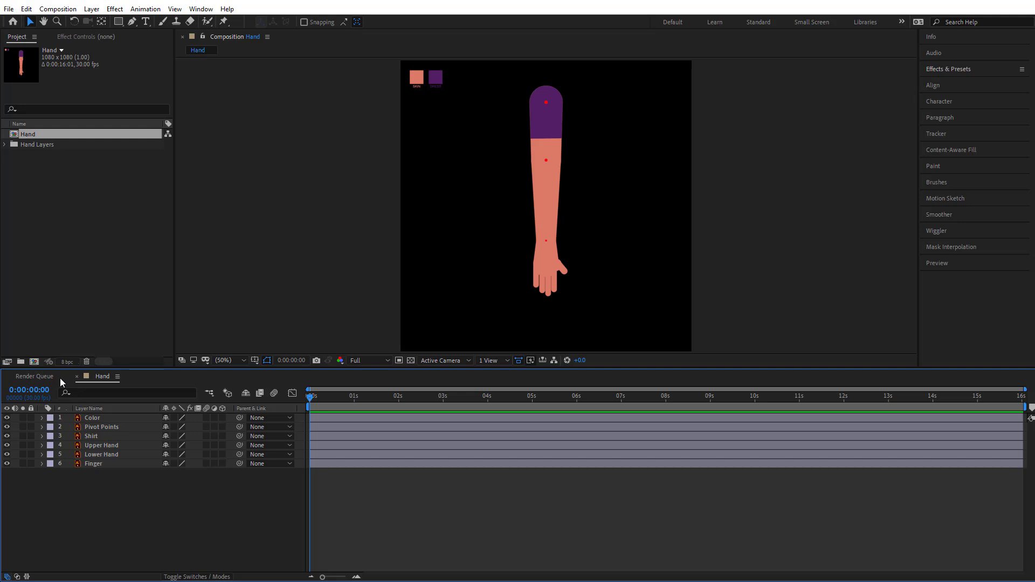
Hide and lock the Color swatch layer
left_click(88, 420)
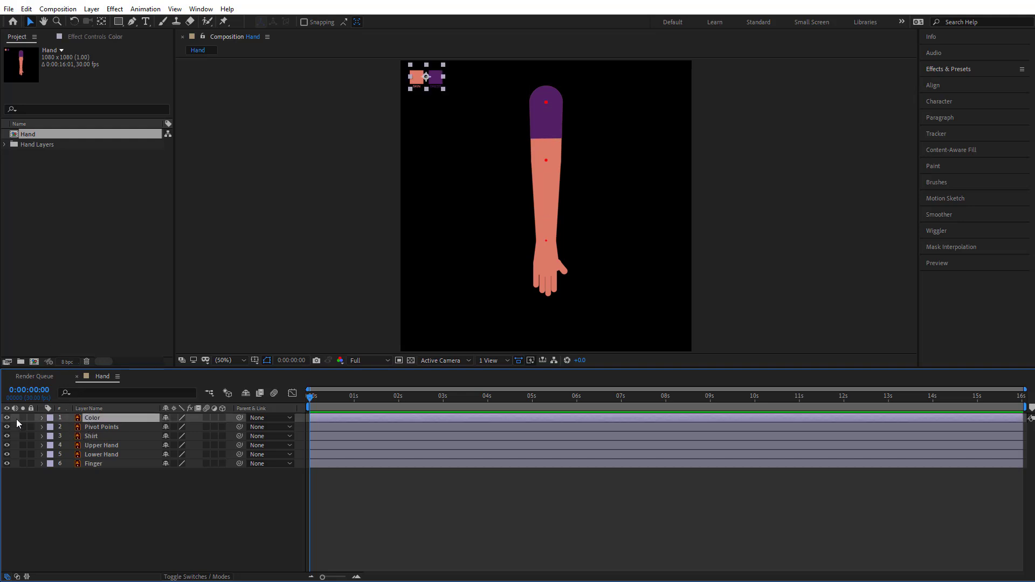
left_click(7, 418)
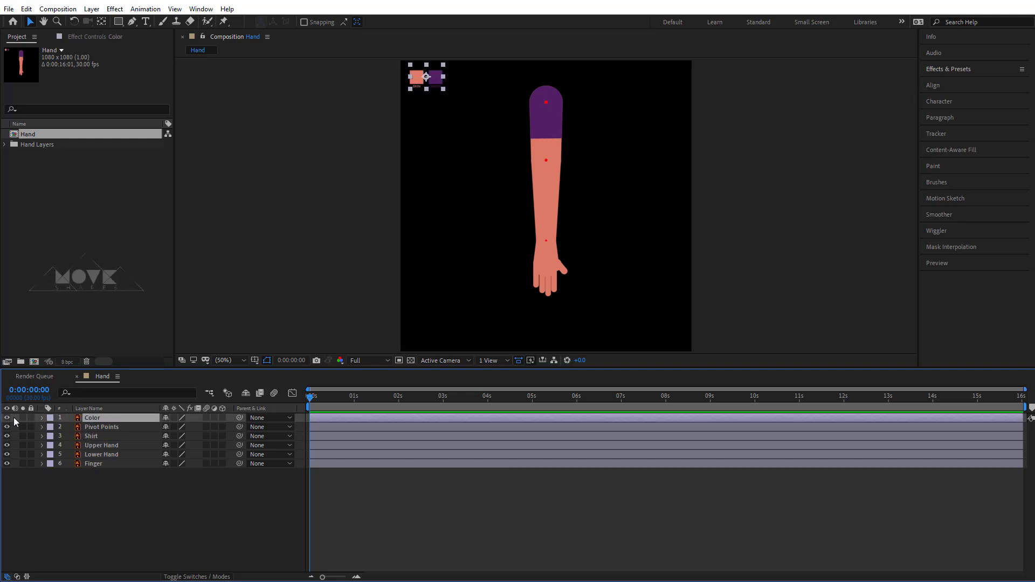
left_click(7, 418)
left_click(31, 418)
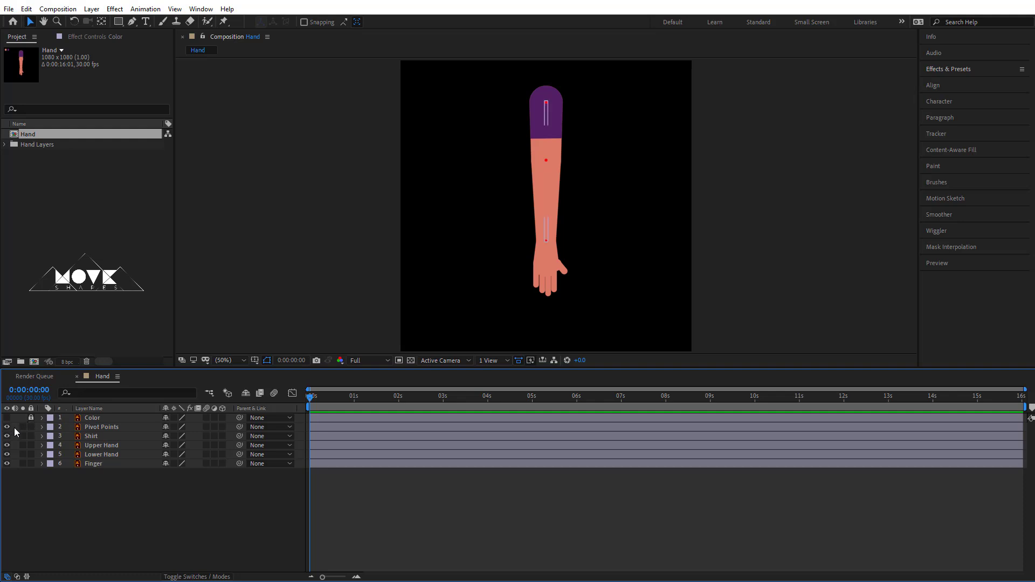
Make Pivot Points a guide layer and lock it
right_click(120, 427)
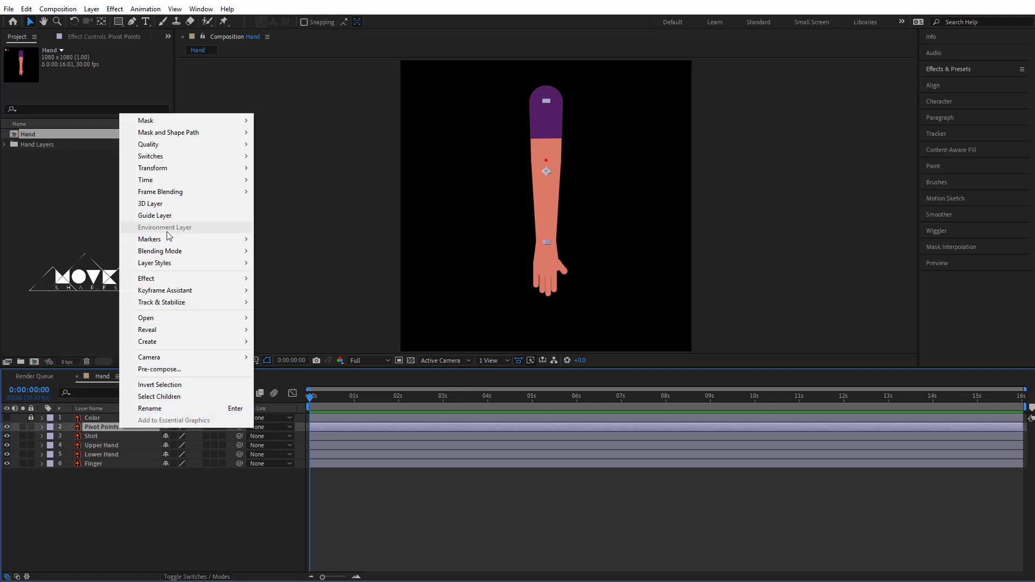
left_click(190, 217)
left_click(103, 511)
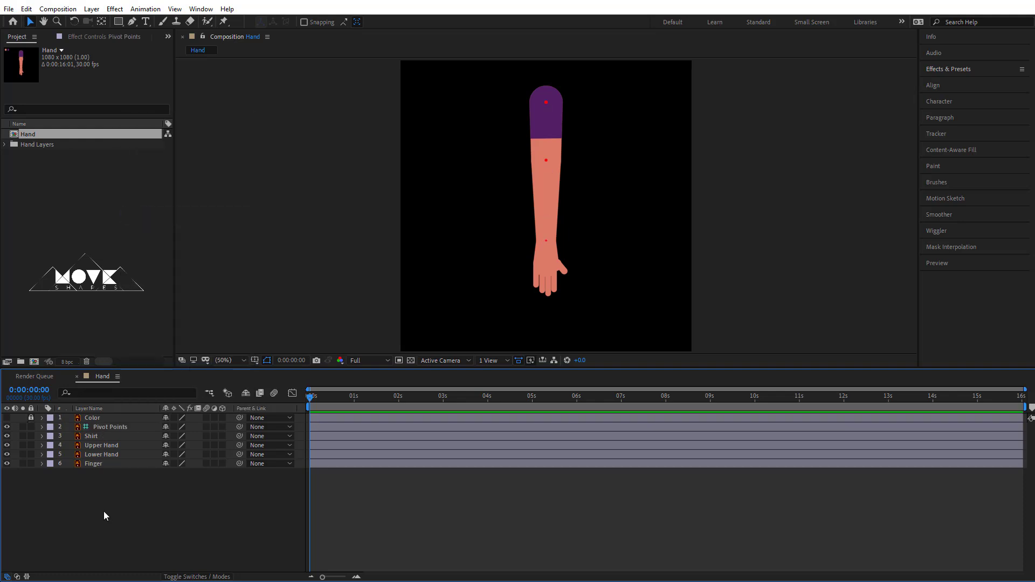
left_click(31, 427)
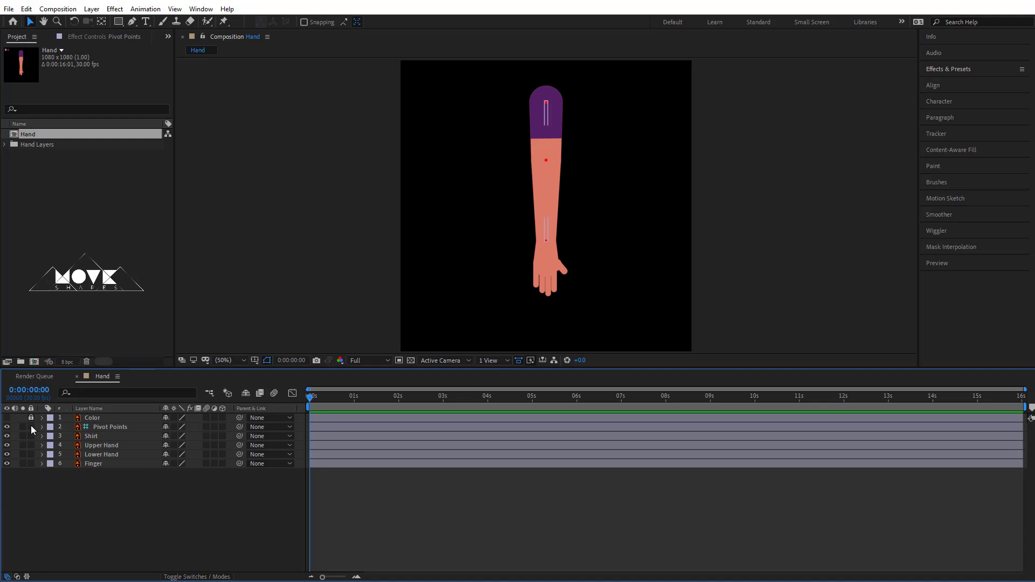
left_click(91, 435)
left_click(92, 445)
Move the Finger anchor point exactly onto the wrist pivot dot, then turn on snapping
left_click(92, 454)
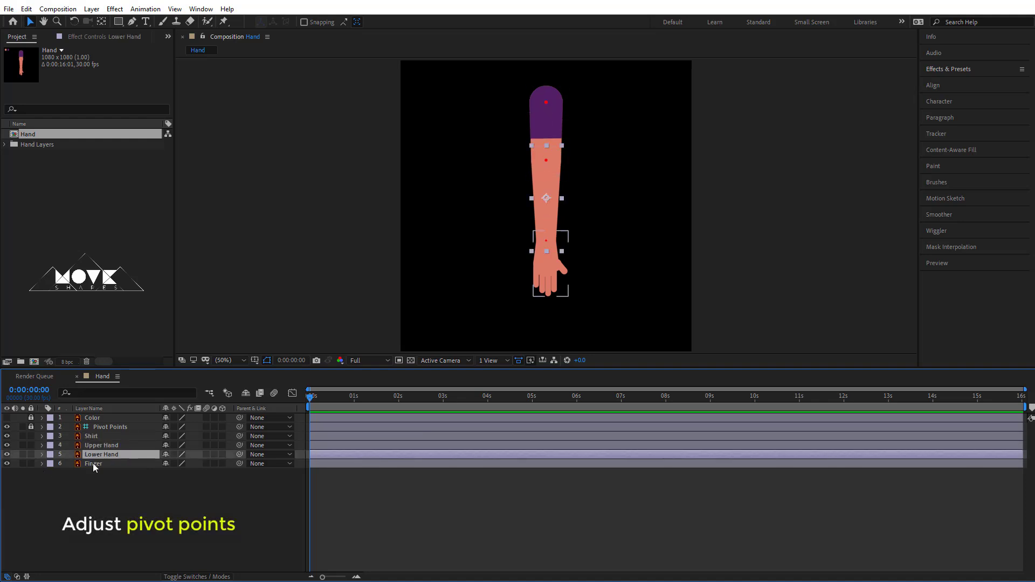
left_click(93, 464)
left_click(102, 489)
left_click(96, 465)
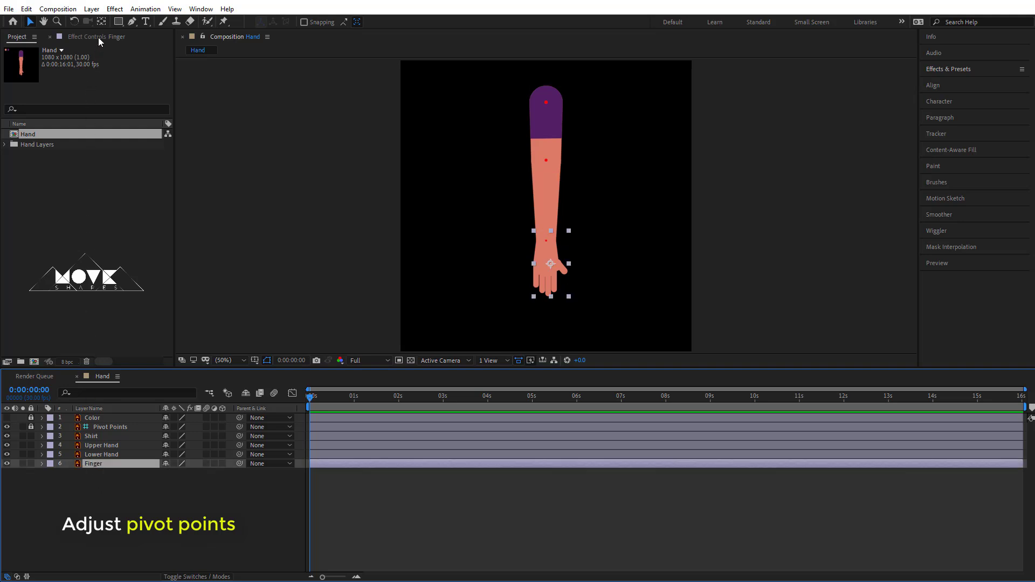
left_click(102, 22)
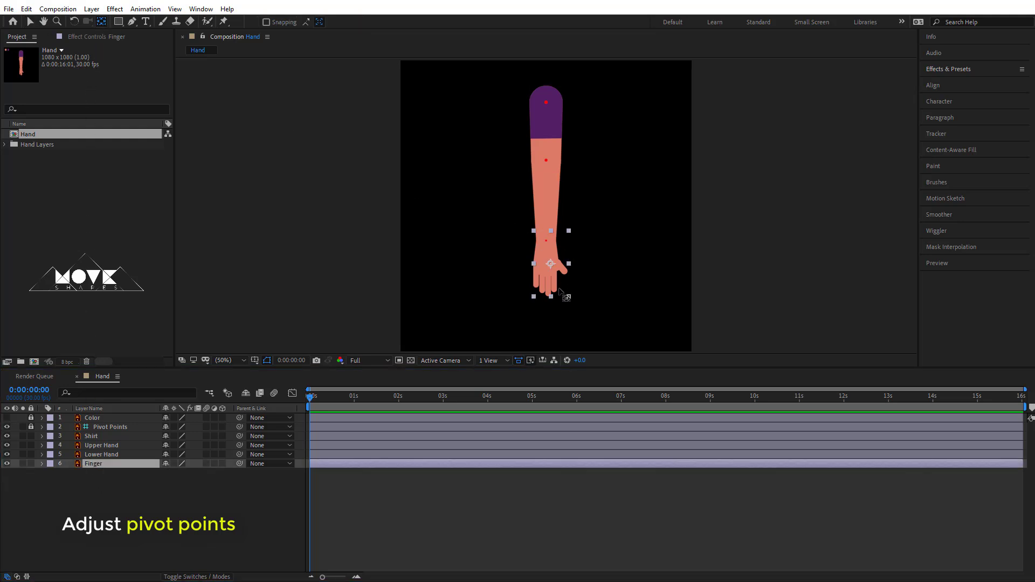
key("period")
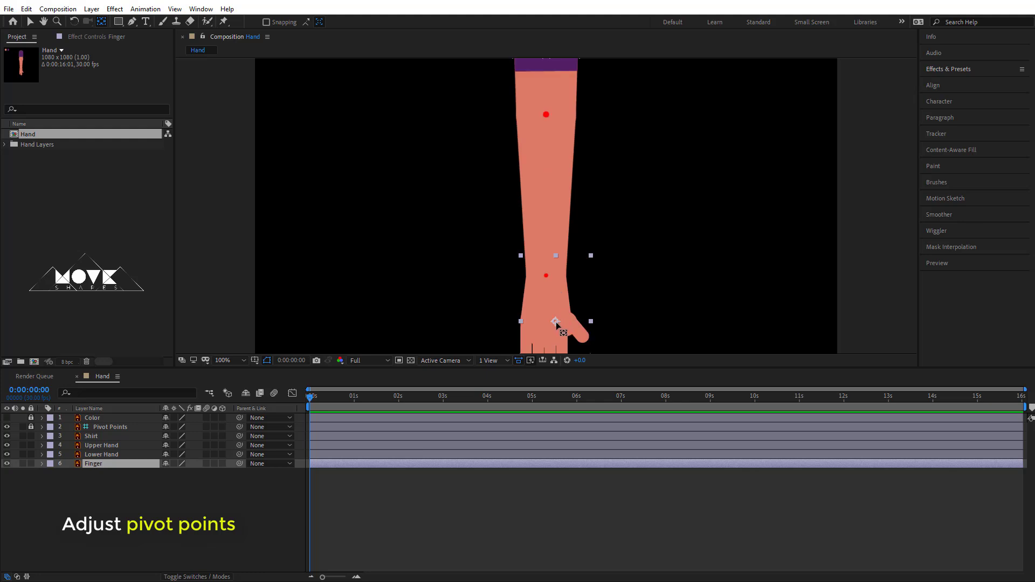
mouse_move(556, 322)
left_mouse_down()
mouse_move(548, 276)
mouse_move(568, 172)
mouse_move(557, 144)
left_mouse_up()
key("period")
key("y")
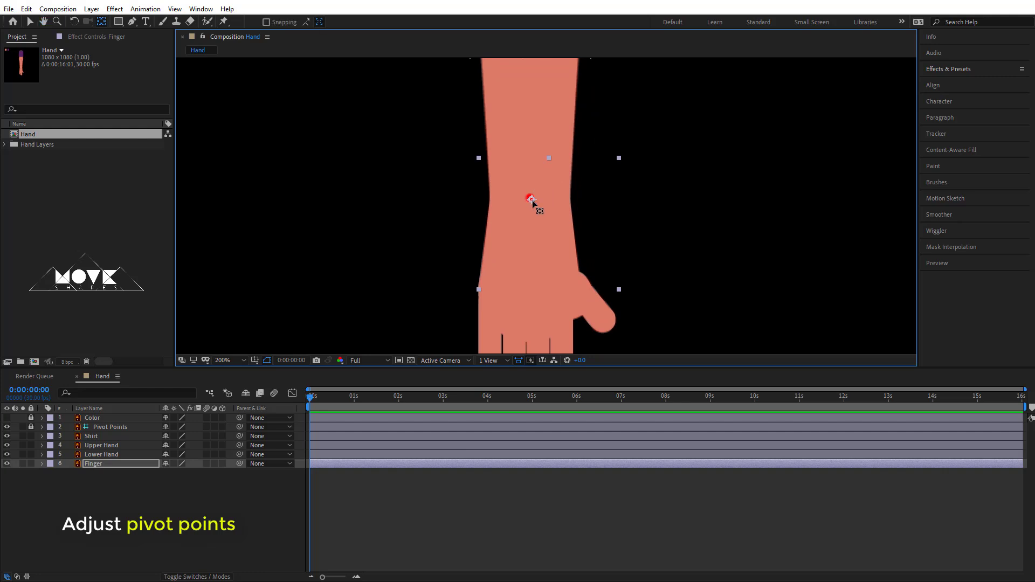
left_click_drag(532, 200, 531, 199)
left_click(266, 22)
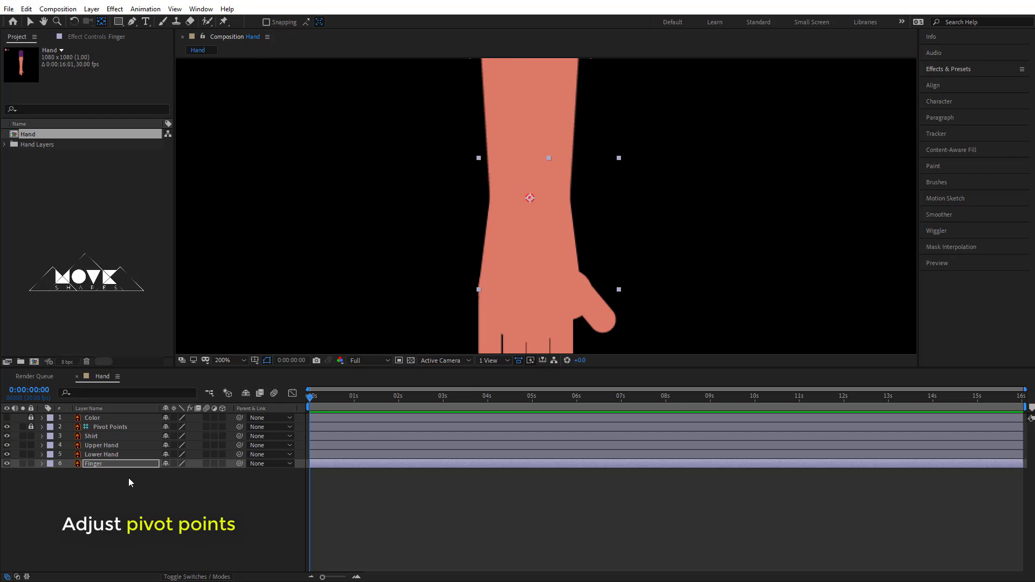
Move the Lower Hand anchor point up onto the elbow pivot dot
left_click(106, 455)
mouse_move(698, 112)
left_mouse_down()
mouse_move(659, 171)
mouse_move(668, 268)
left_mouse_up()
left_click_drag(525, 285, 523, 138)
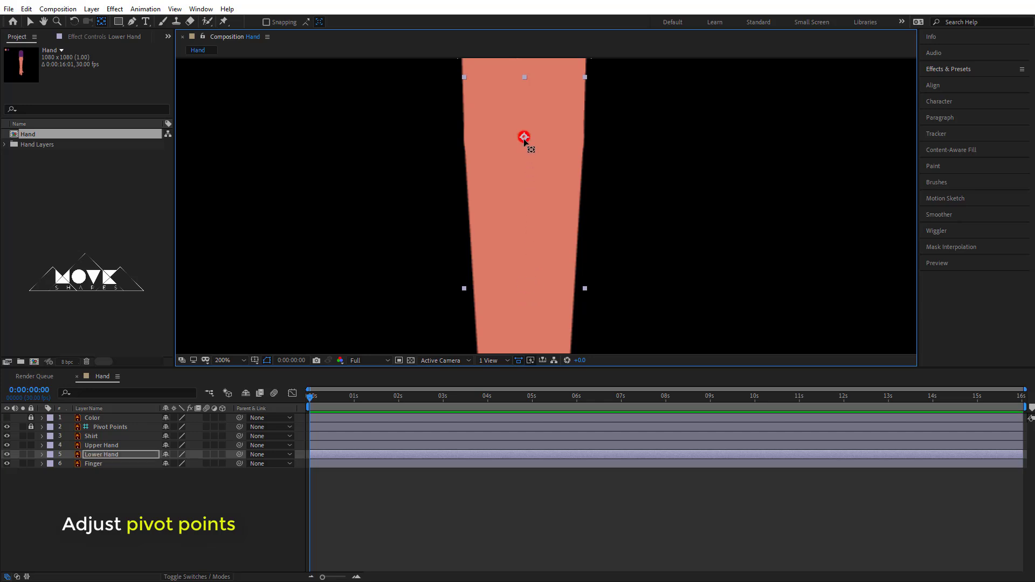
scroll(553, 149, "down", 3)
scroll(624, 208, "up", 2)
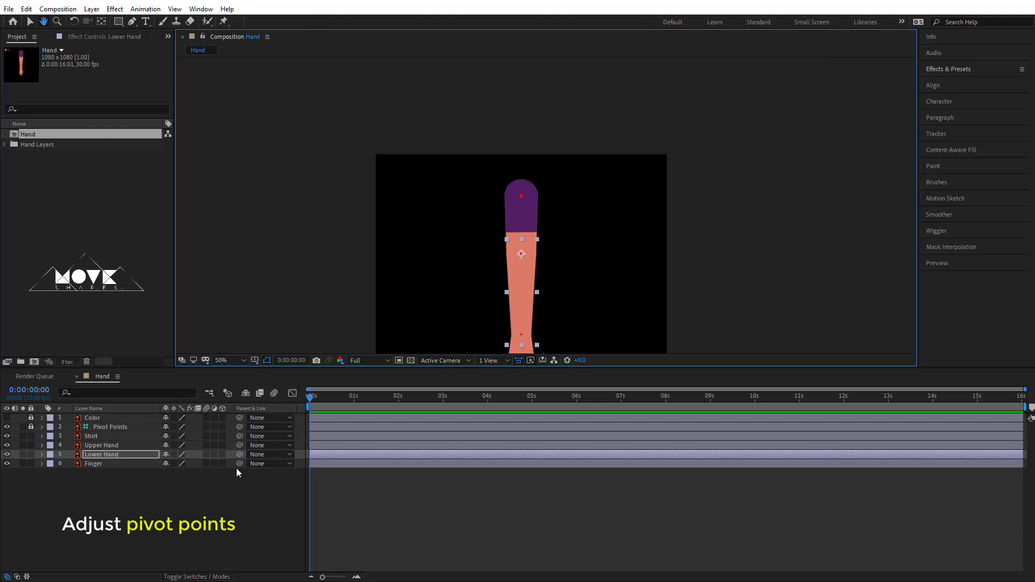
Centre the Upper Hand anchor point on the shoulder dot and zoom back out to 50%
left_click(100, 445)
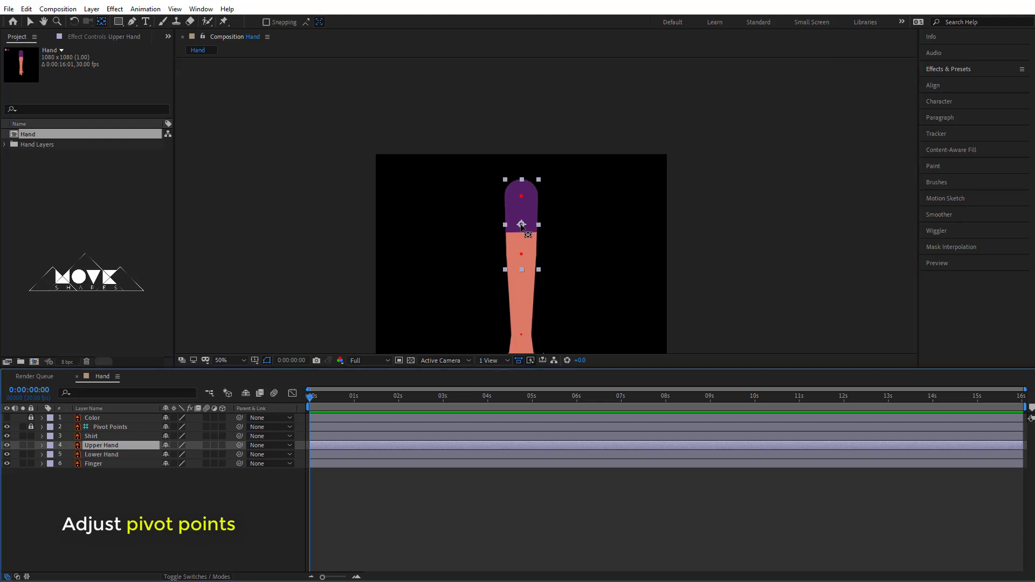
left_click_drag(521, 225, 522, 198)
scroll(524, 199, "up", 4)
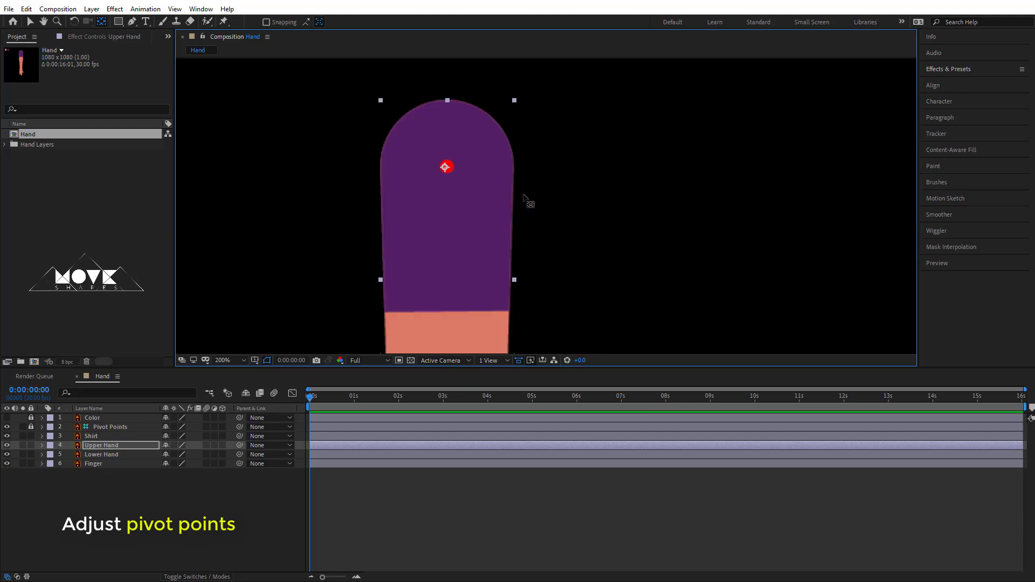
scroll(477, 216, "up", 2)
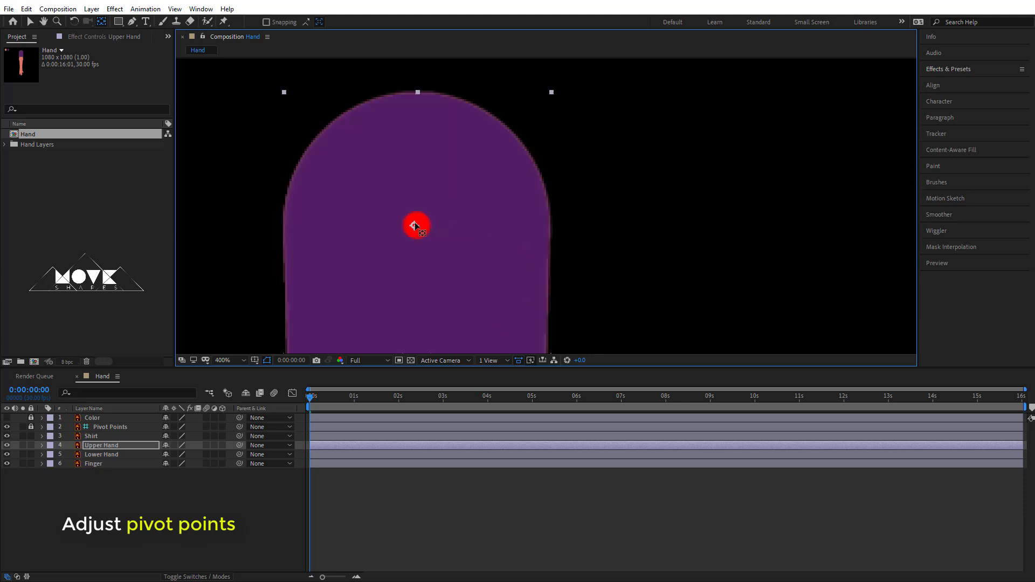
left_click_drag(413, 227, 418, 225)
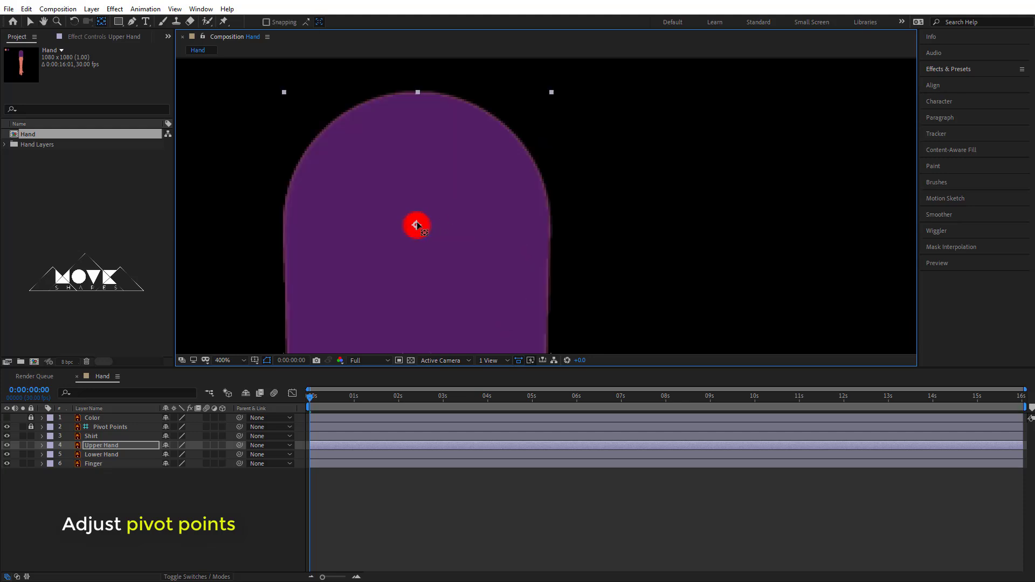
left_click(229, 360)
left_click(231, 364)
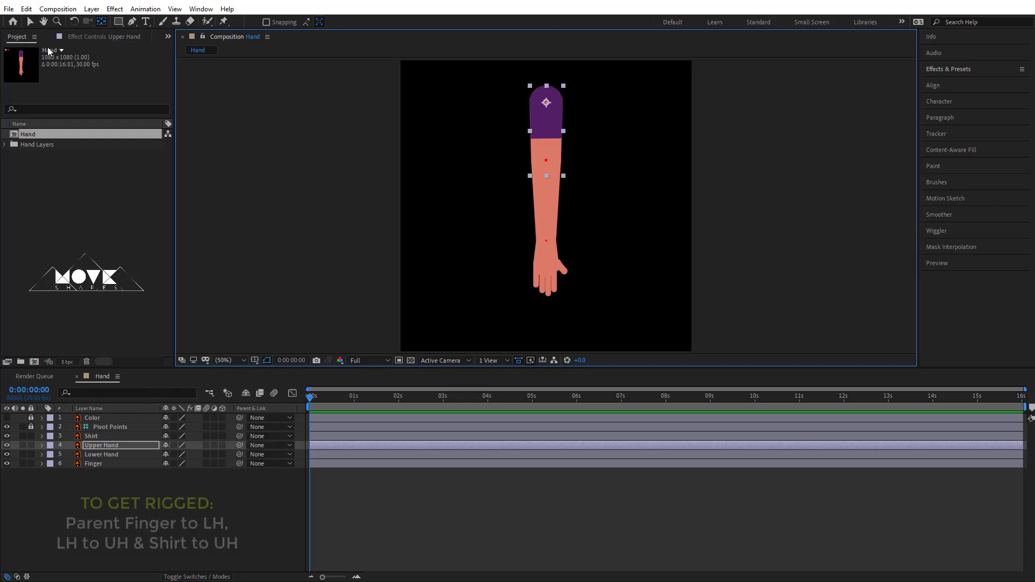
Parent Finger to Lower Hand and Lower Hand to Upper Hand
key("v")
left_click(119, 492)
left_click(100, 464)
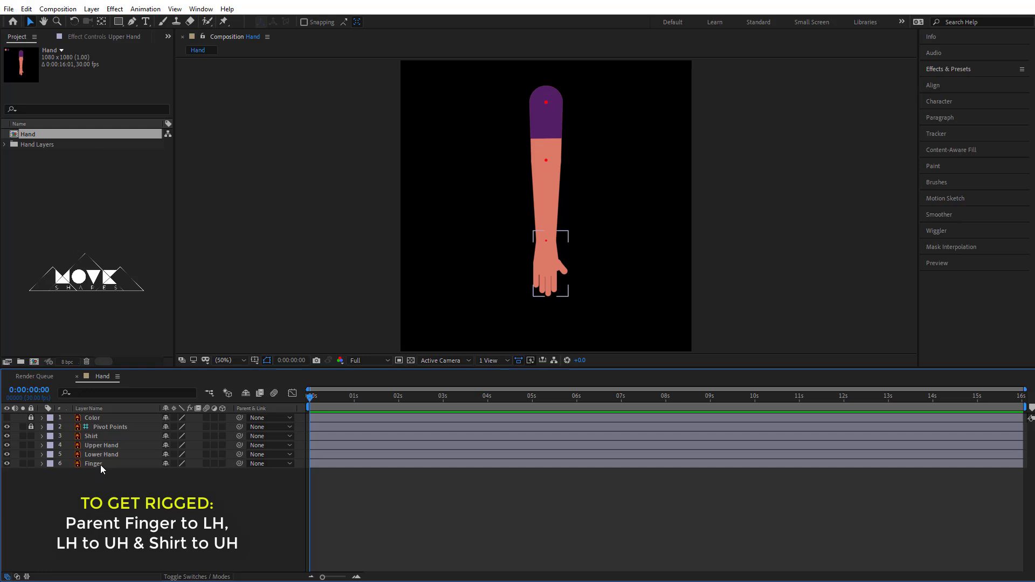
left_click(100, 454)
left_click(104, 445)
left_click(100, 436)
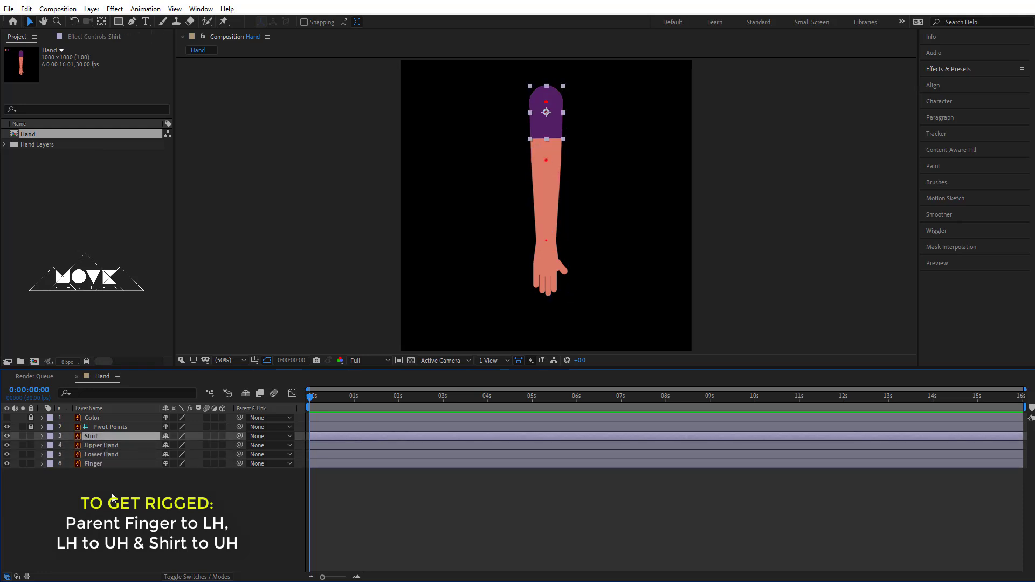
left_click(104, 485)
left_click(102, 467)
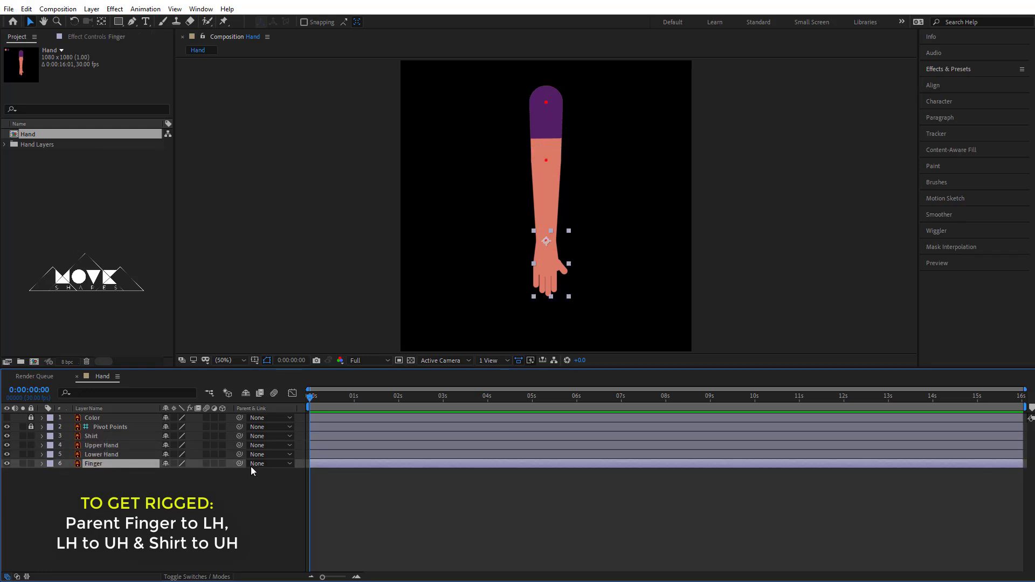
left_click_drag(239, 464, 125, 454)
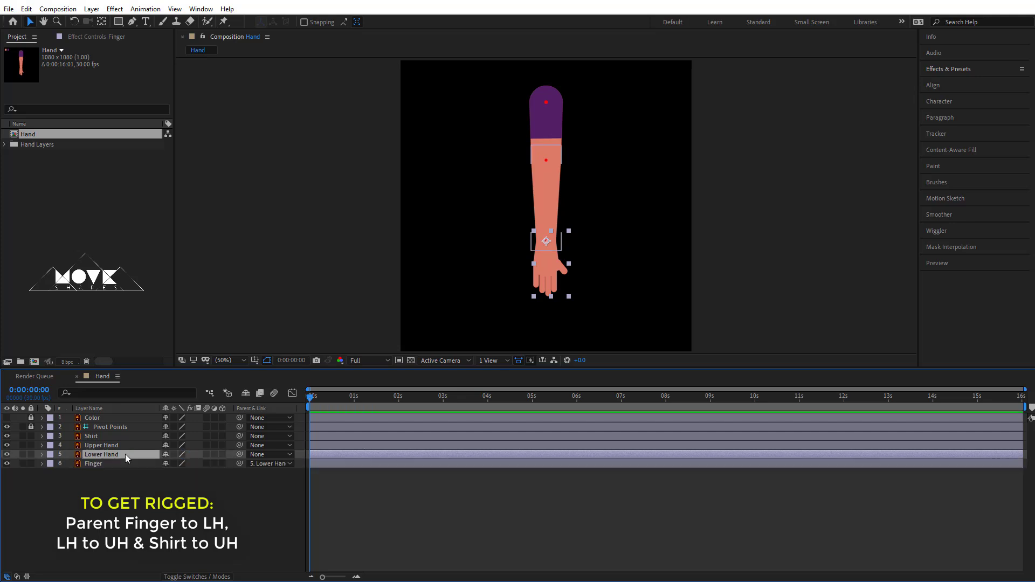
left_click(125, 454)
left_click_drag(240, 454, 113, 444)
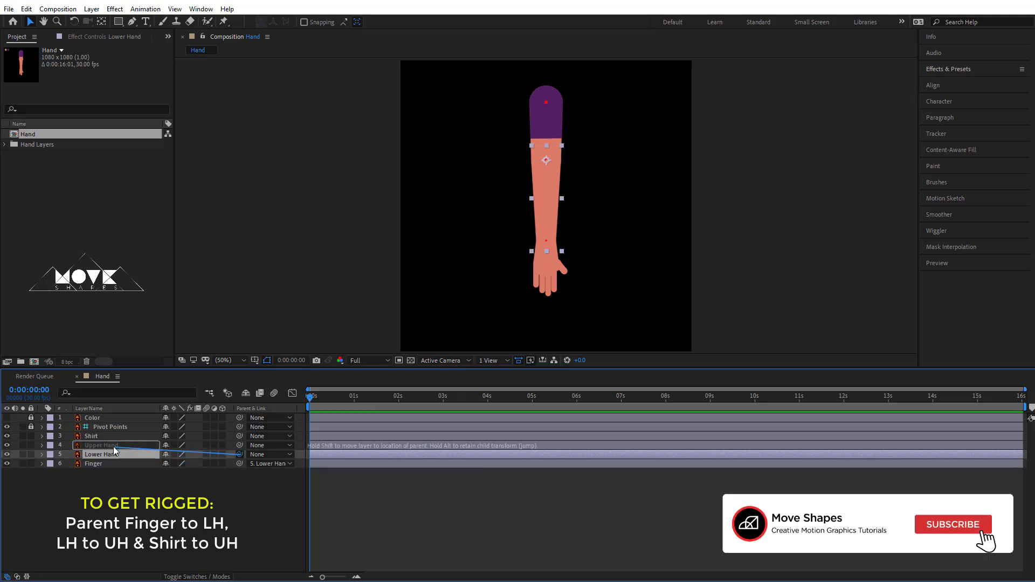
Test the rig by moving Upper Hand, undo, and parent Shirt to Upper Hand
left_click(118, 445)
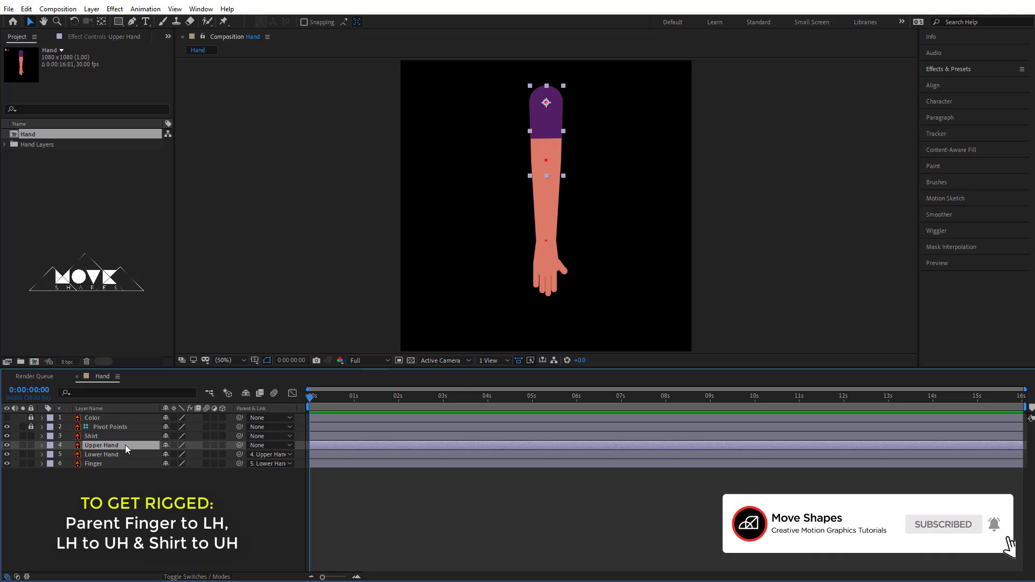
left_click_drag(547, 108, 675, 160)
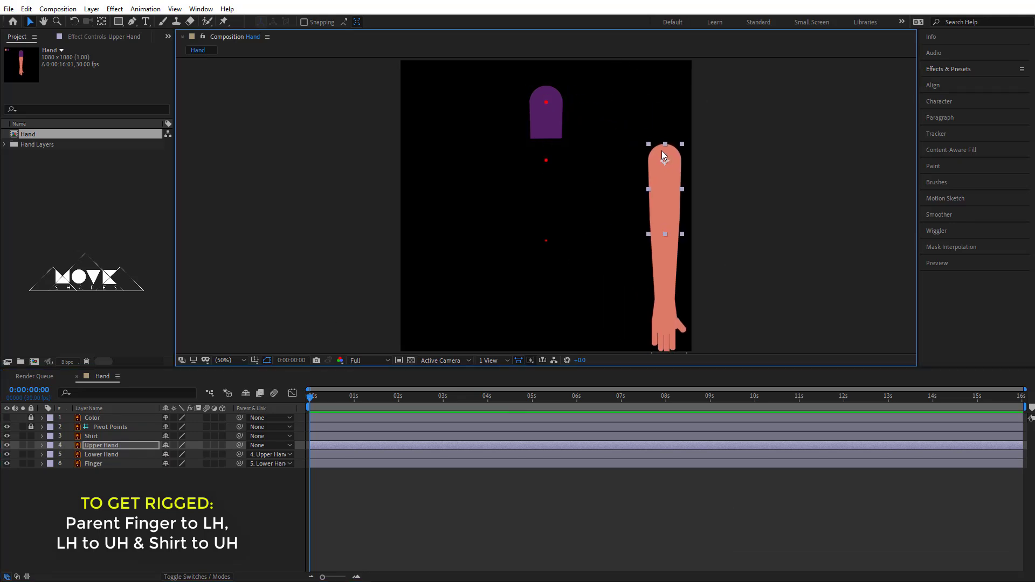
key("ctrl+z")
left_click(234, 463)
left_click(105, 435)
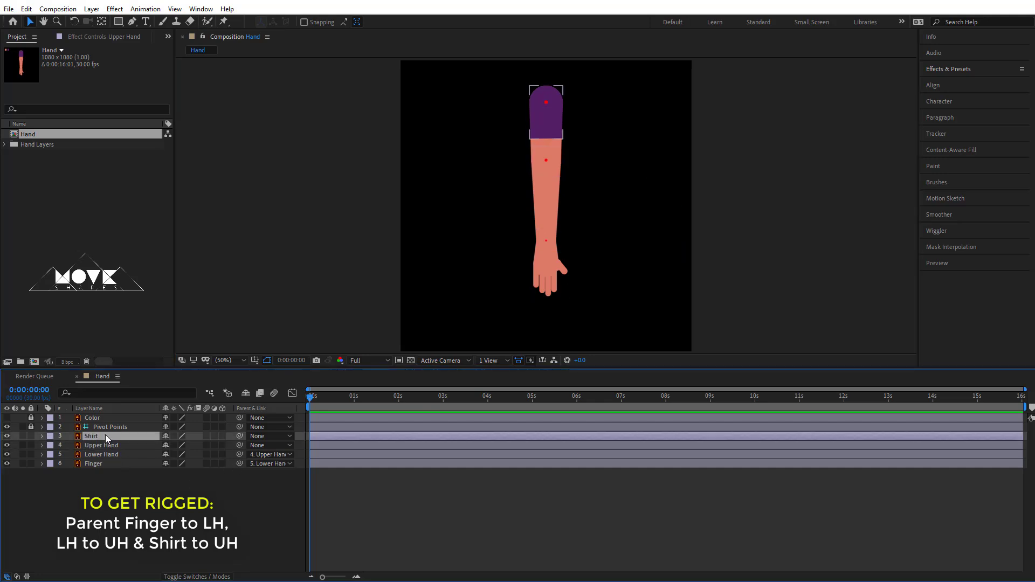
left_click_drag(239, 435, 149, 445)
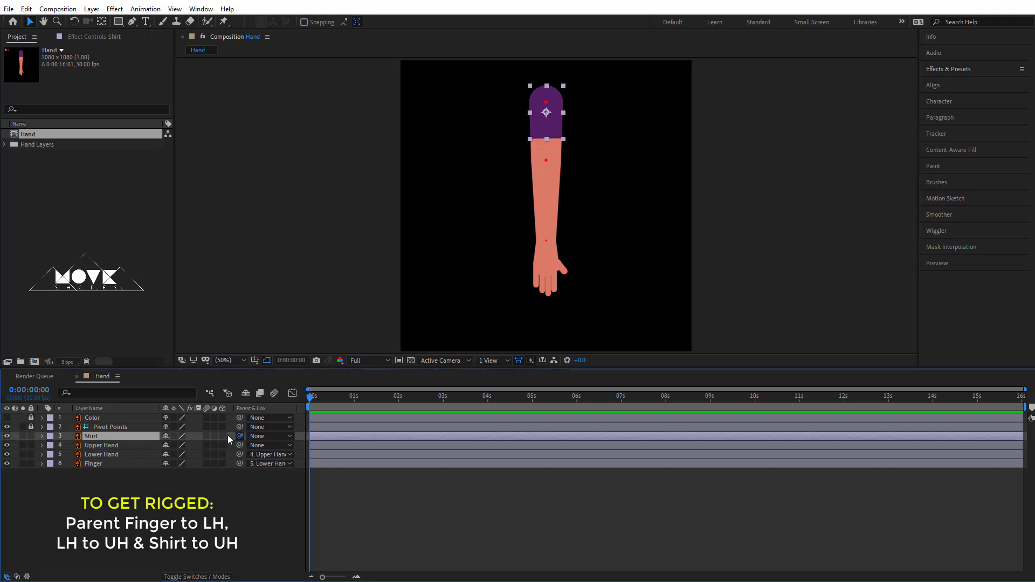
Set the Upper Hand label colour to Green and test-move the arm, then undo
left_click(140, 448)
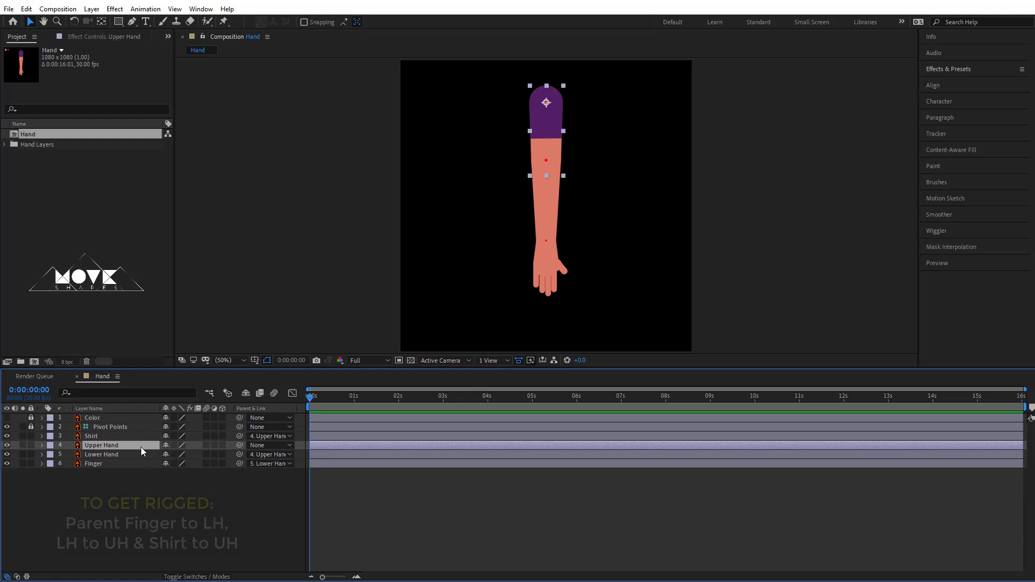
left_click(50, 445)
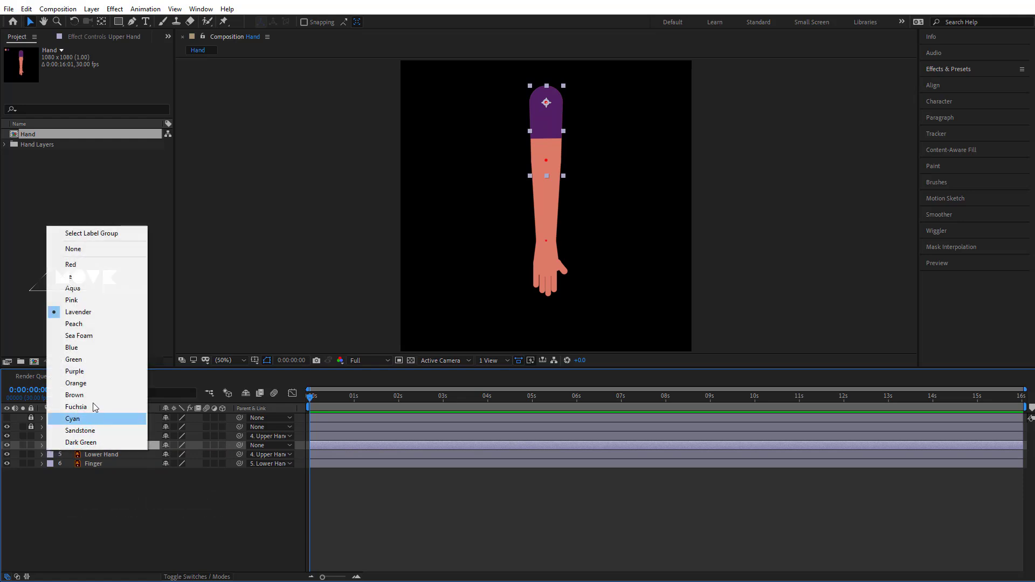
left_click(75, 358)
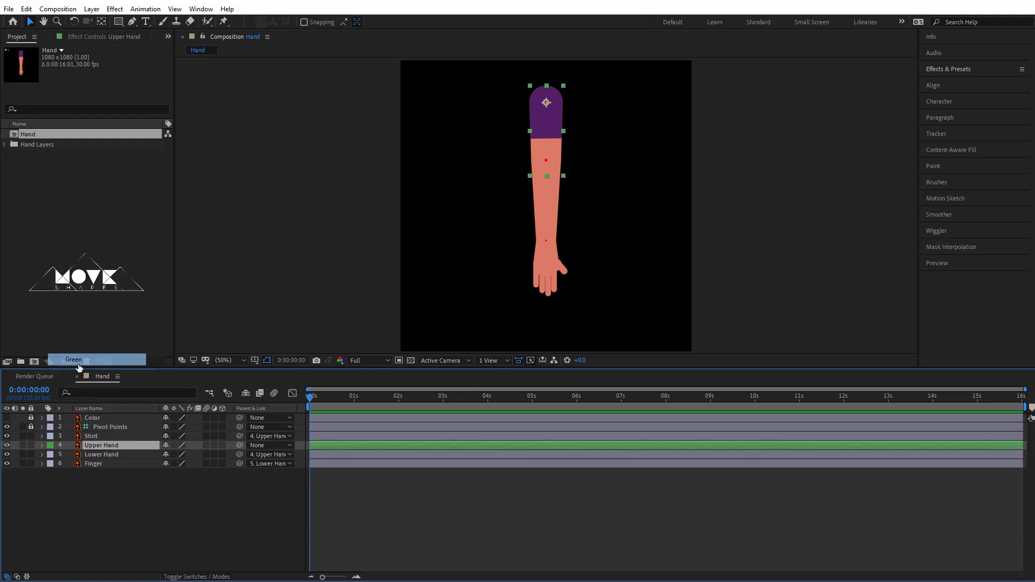
left_click(105, 446)
left_click_drag(544, 100, 529, 126)
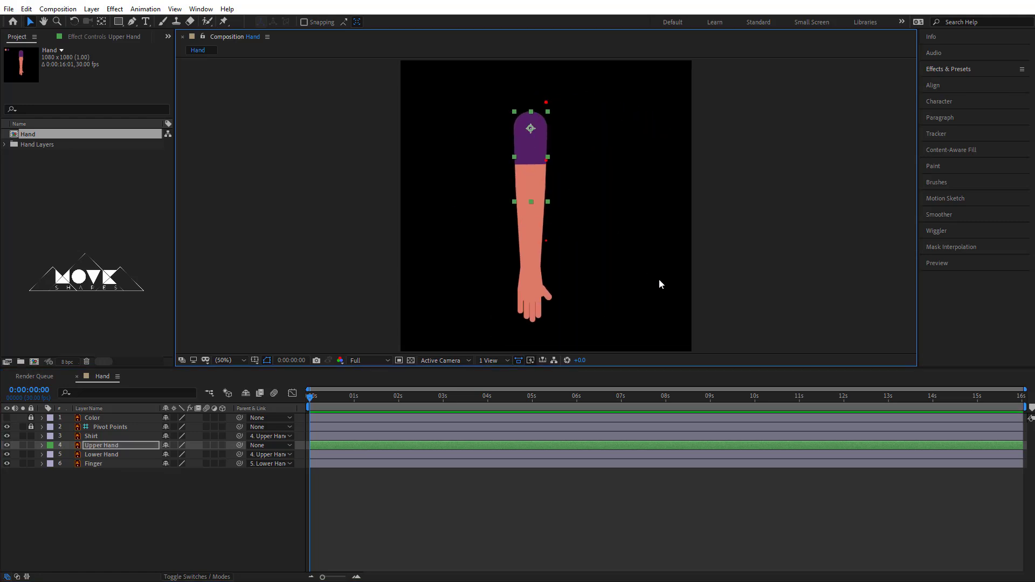
key("ctrl+z")
Move the whole arm slightly down and left via Upper Hand
left_click(411, 533)
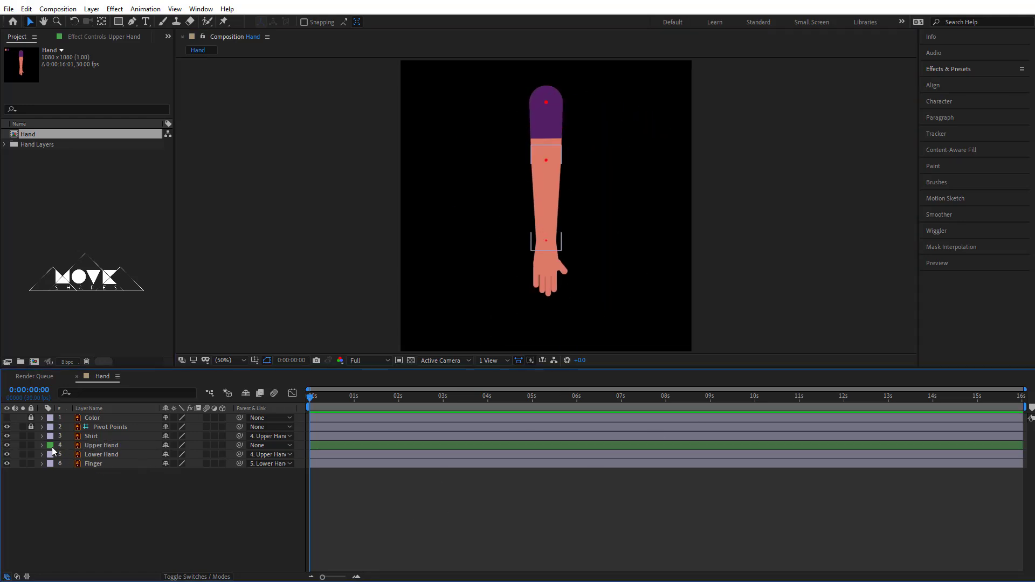
left_click(95, 446)
left_click(545, 104)
left_click_drag(544, 104, 538, 137)
Reveal Rotation on Upper Hand, Lower Hand and Finger and key all three at 0 s
left_click(425, 535)
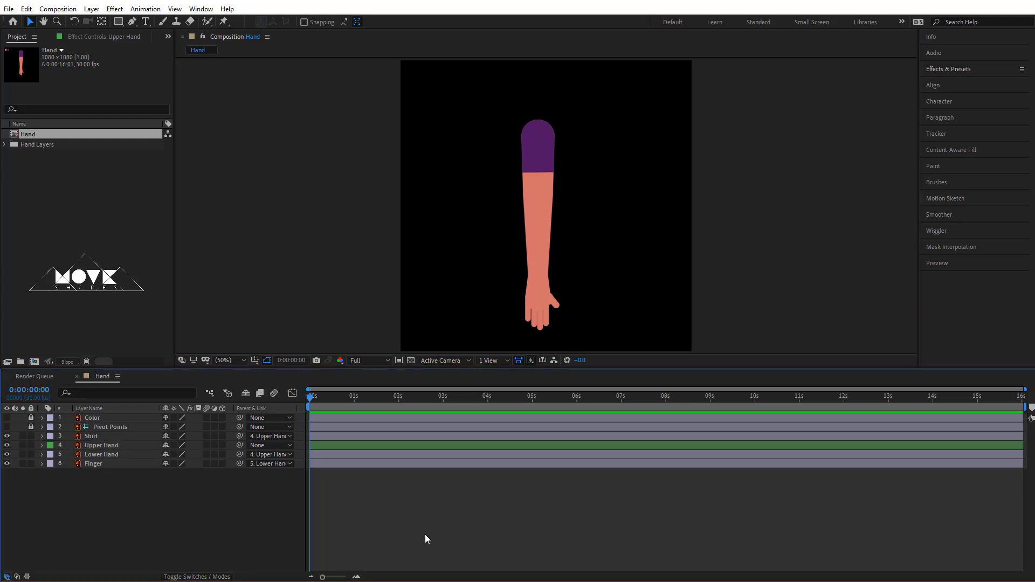
left_click(90, 447)
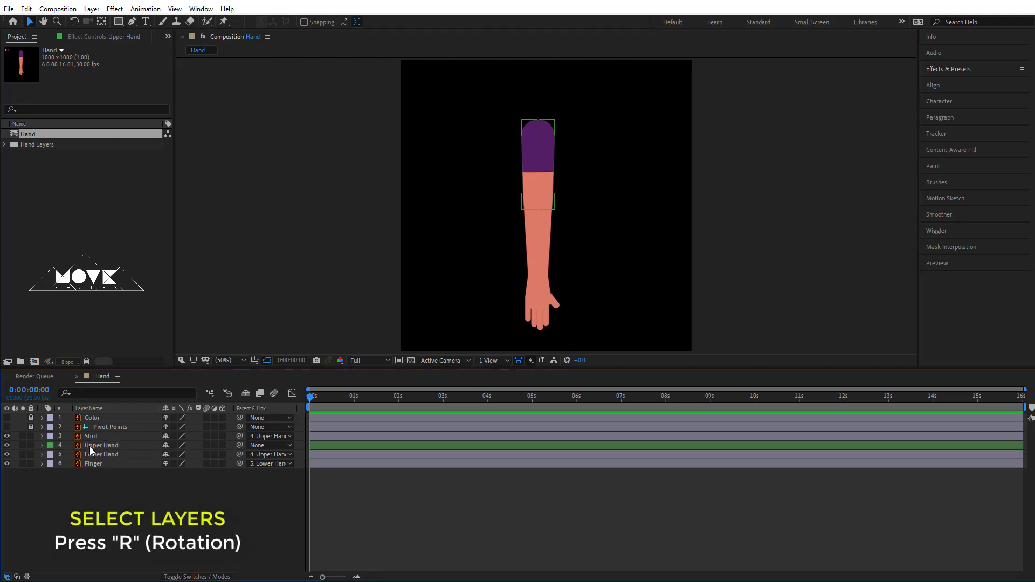
left_click(94, 464, "shift")
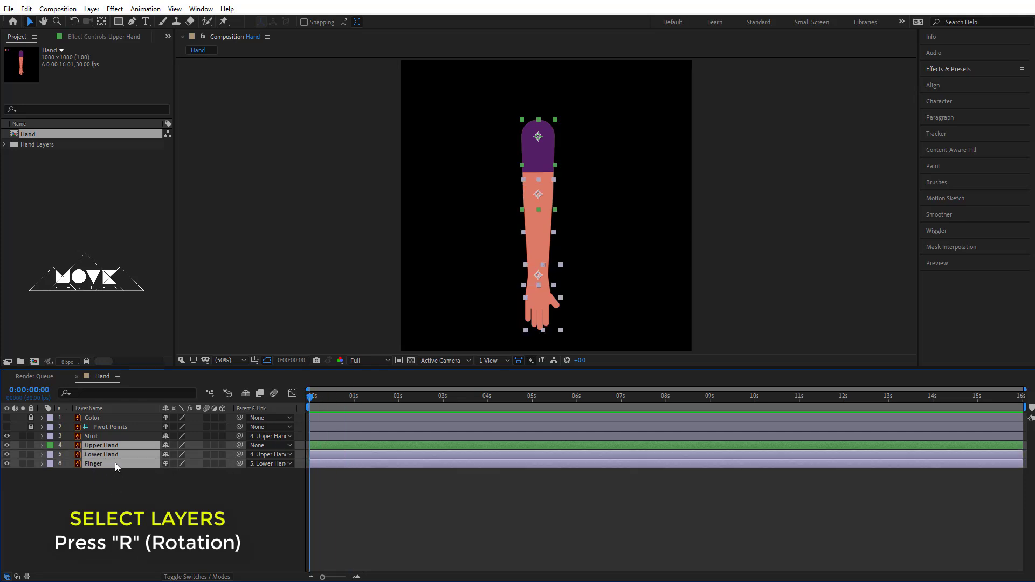
key("r")
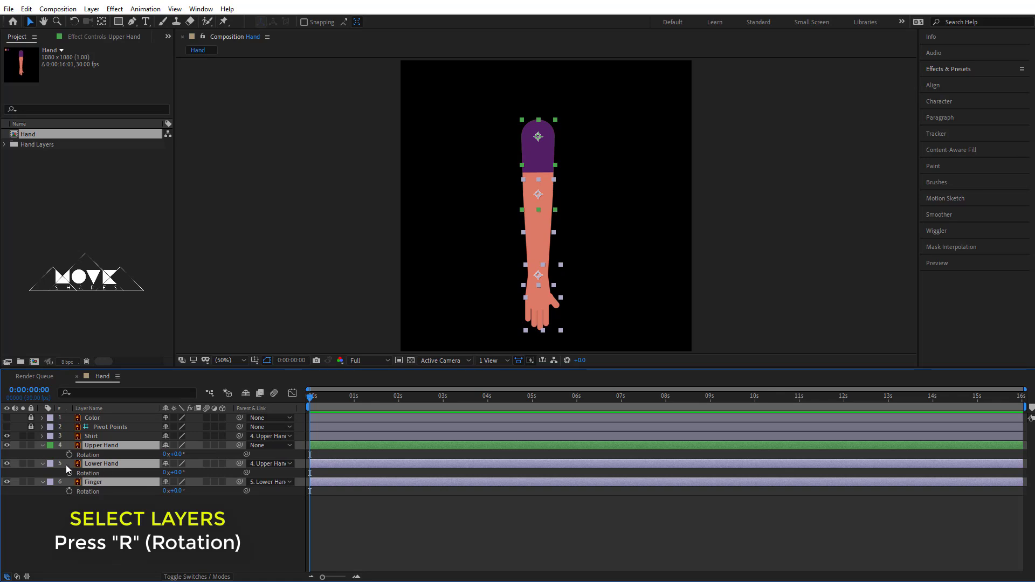
key("alt+shift+r")
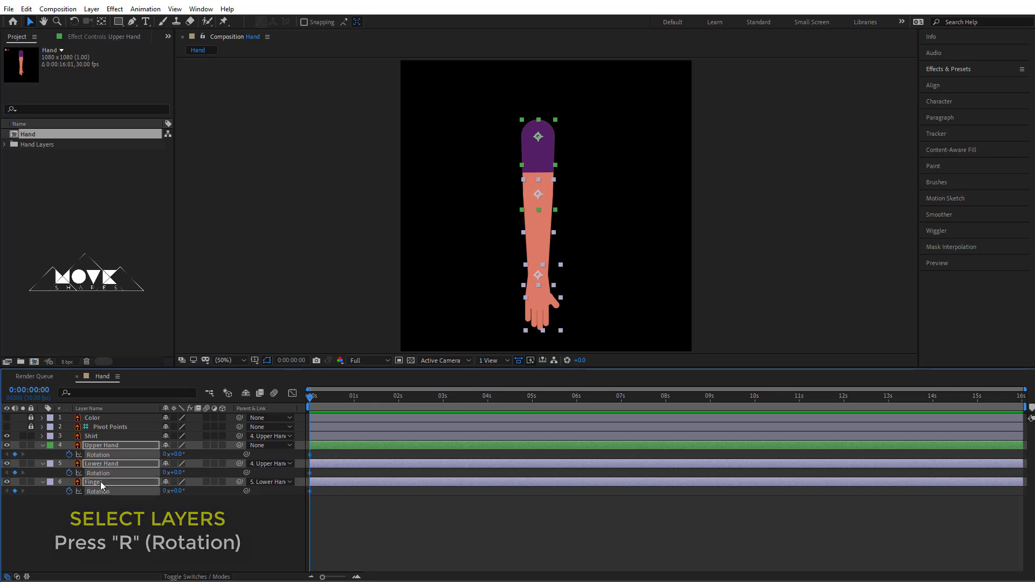
left_click(161, 500)
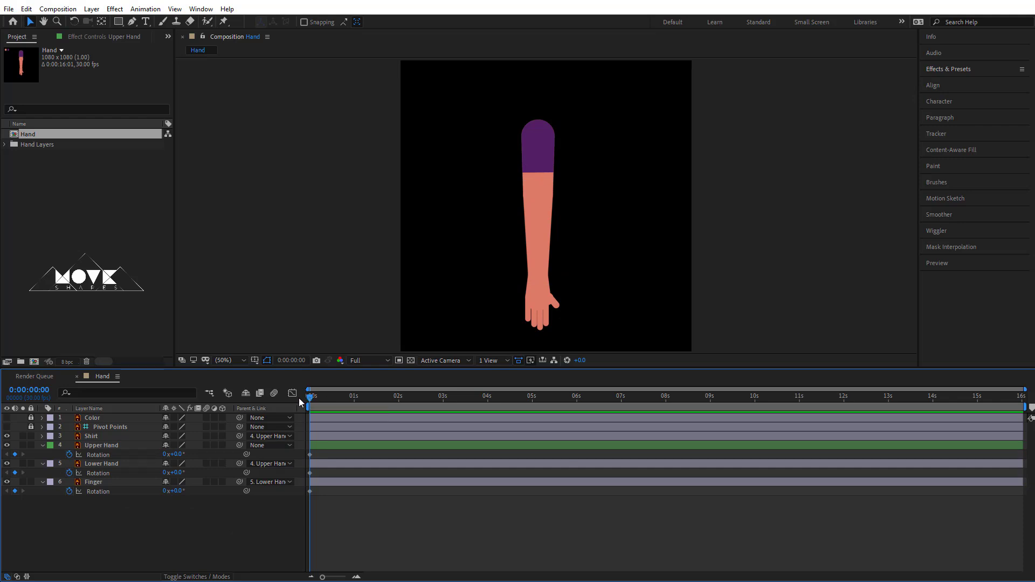
left_click(174, 449)
Tune 0 s rotations (Upper Hand ~+31°, Finger 13°), then at frame 22 key Upper Hand and Lower Hand -5°
mouse_move(177, 454)
left_mouse_down()
mouse_move(191, 454)
mouse_move(175, 472)
mouse_move(180, 491)
left_mouse_up()
left_click(374, 521)
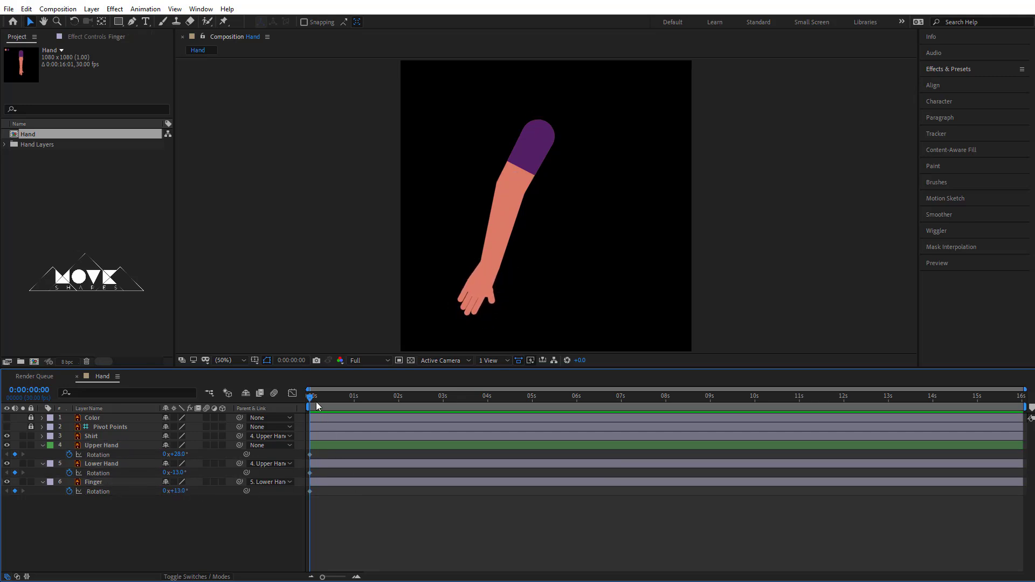
left_click_drag(311, 399, 345, 413)
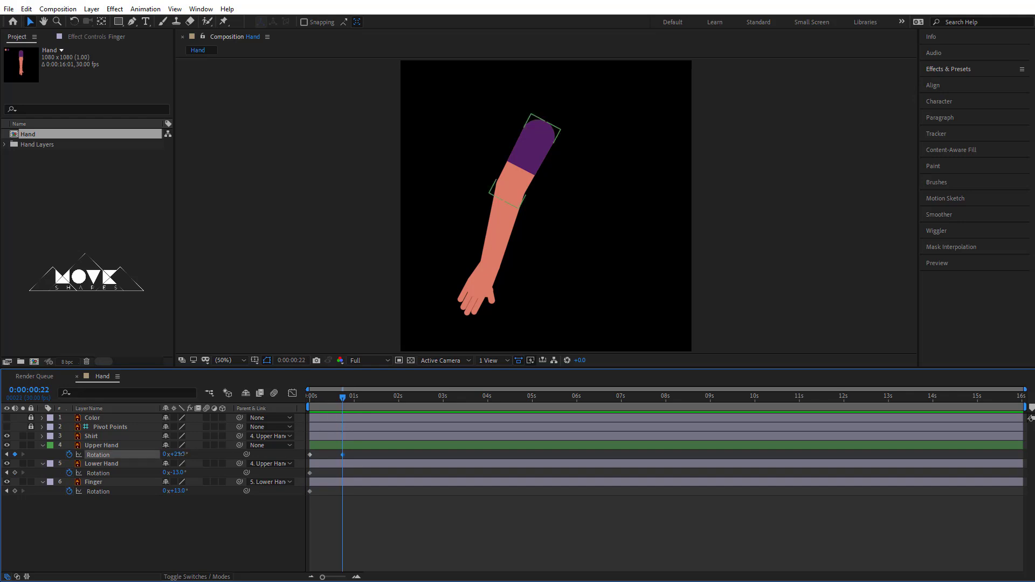
left_click_drag(181, 454, 160, 456)
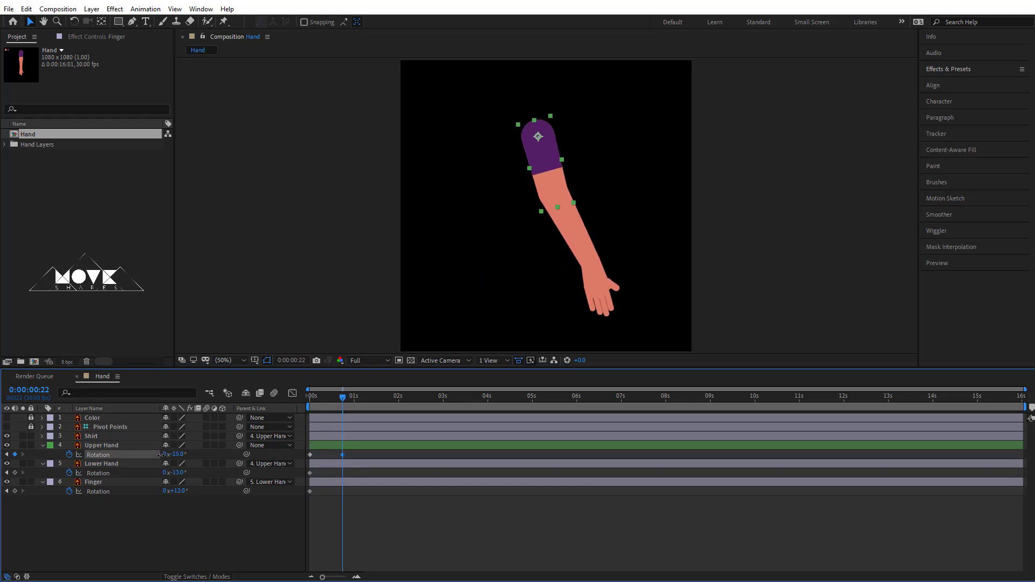
left_click_drag(172, 472, 158, 491)
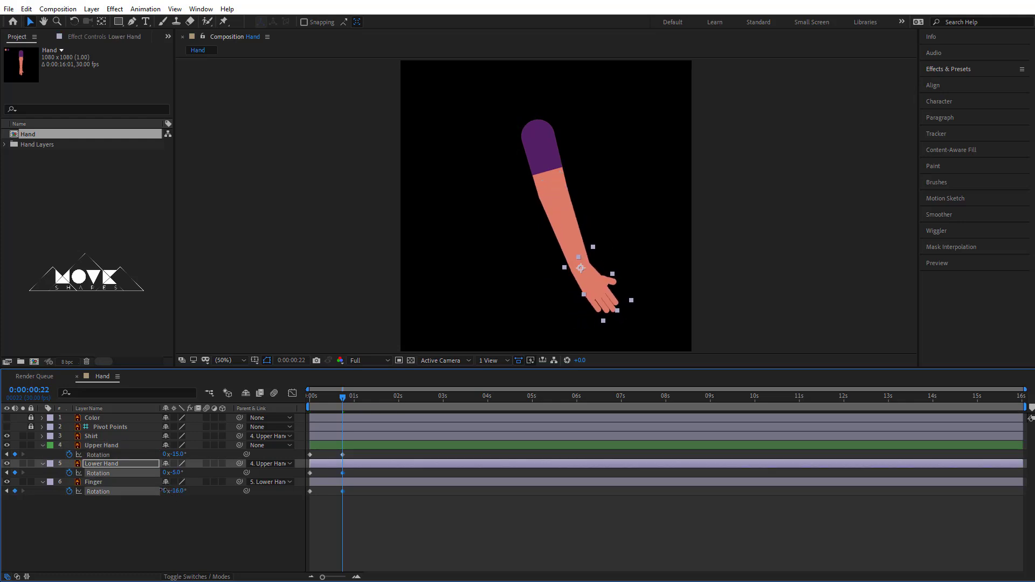
Preview the swing and refine Upper Hand to -22° at frame 22
left_click_drag(337, 397, 345, 415)
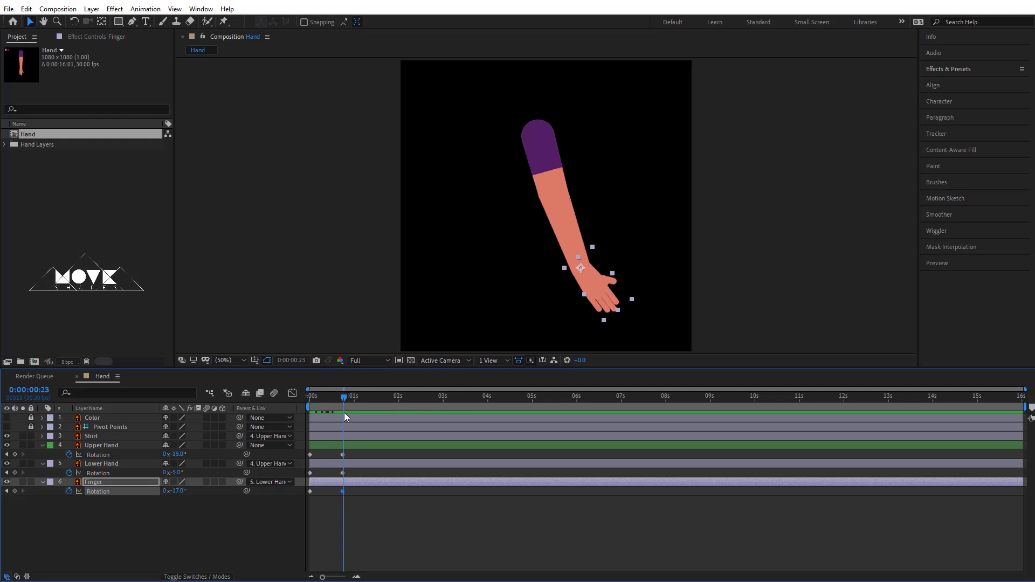
left_click_drag(345, 412, 347, 413)
left_click(121, 465)
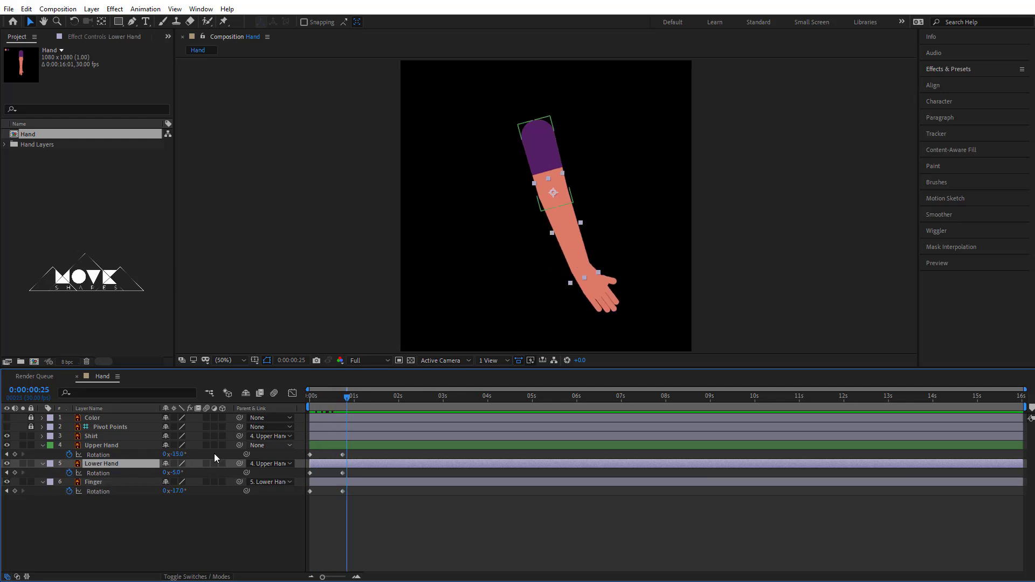
left_click(6, 455)
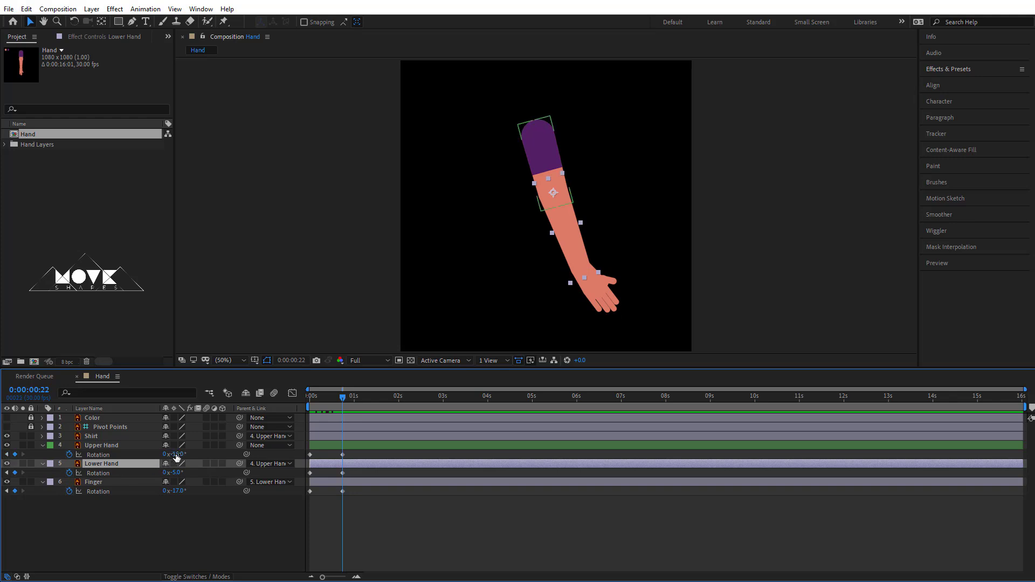
left_click_drag(176, 456, 168, 474)
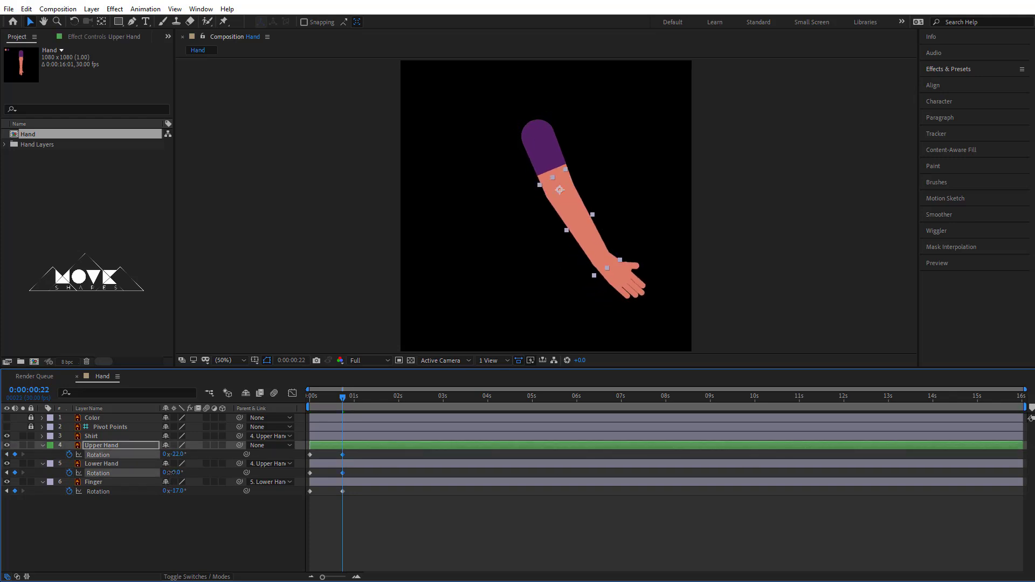
left_click(279, 500)
left_click_drag(313, 399, 337, 412)
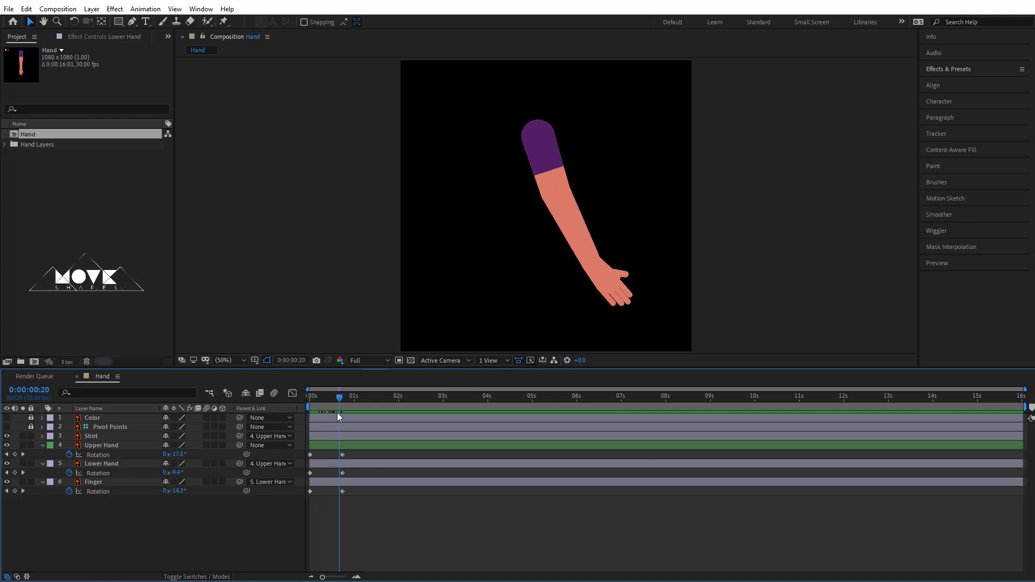
At 1:14, key Upper Hand at +19° and set the Lower Hand rotation
left_click_drag(338, 412, 371, 420)
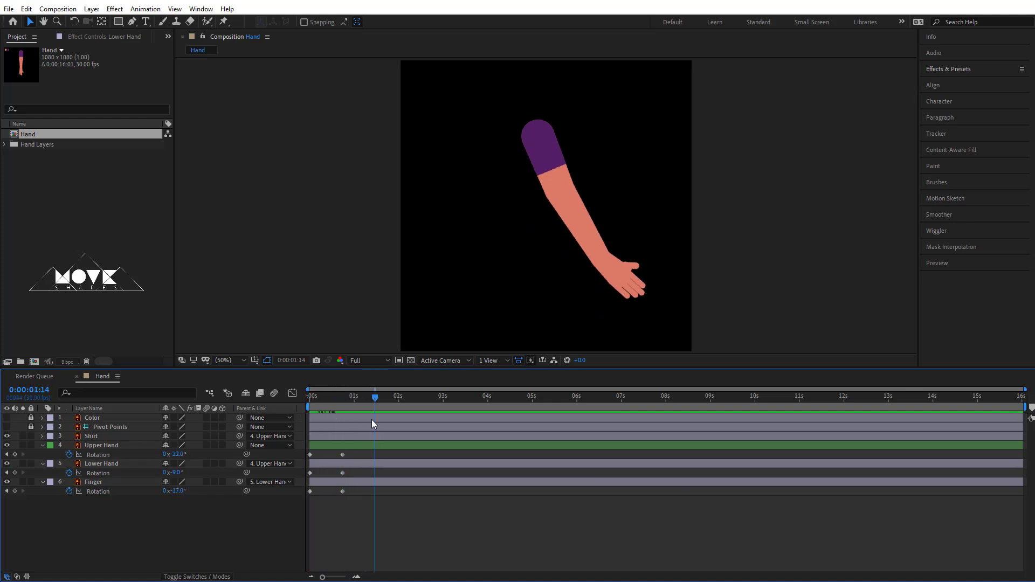
mouse_move(175, 458)
left_mouse_down()
mouse_move(210, 463)
mouse_move(176, 472)
mouse_move(183, 454)
mouse_move(166, 472)
mouse_move(189, 491)
left_mouse_up()
left_click(180, 463)
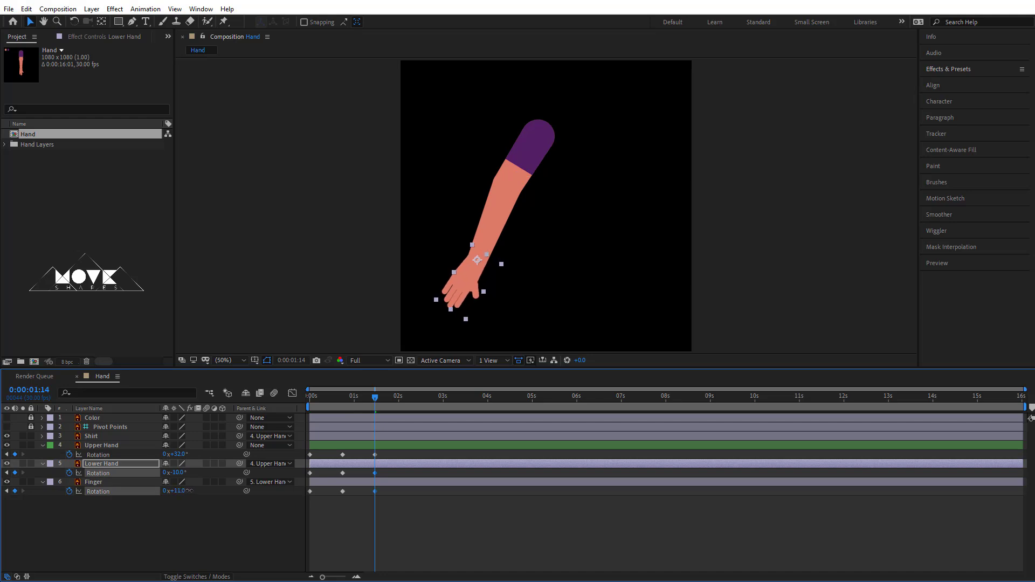
left_click(390, 472)
At 2:06, rotate Upper Hand to -8° and Finger to -21°
mouse_move(367, 400)
left_mouse_down()
mouse_move(328, 421)
mouse_move(408, 443)
left_mouse_up()
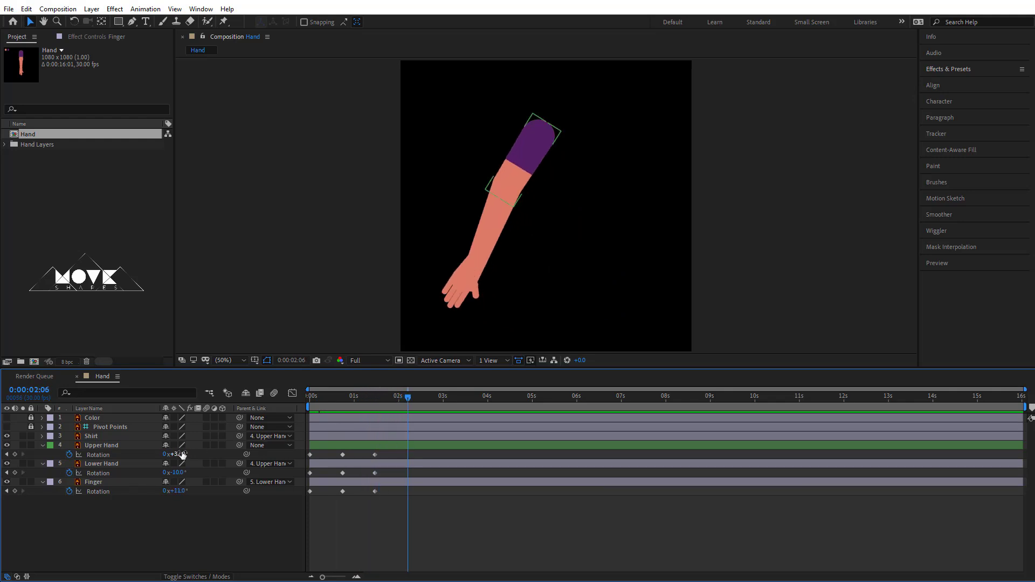
left_click_drag(178, 454, 117, 473)
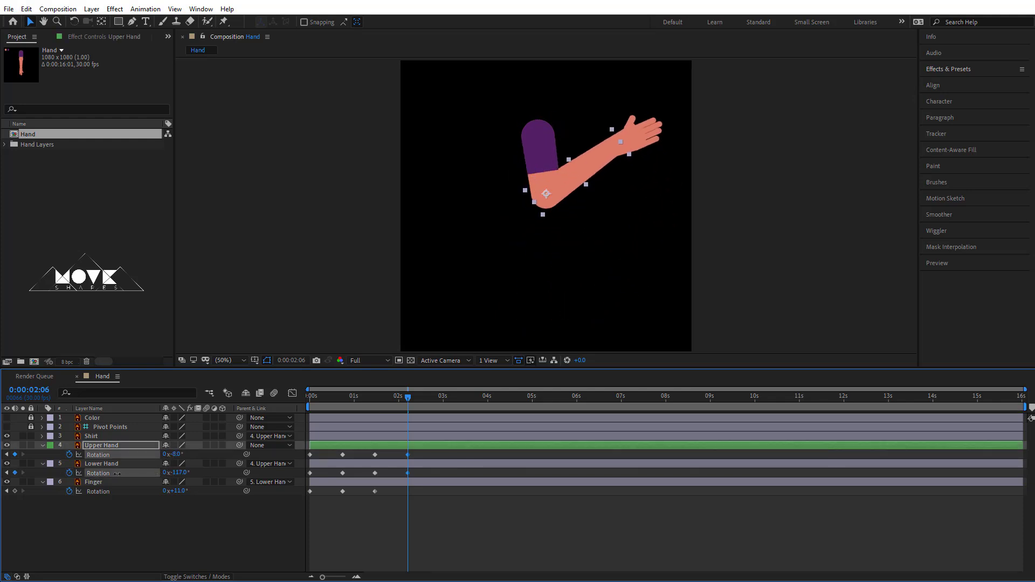
left_click_drag(179, 491, 169, 491)
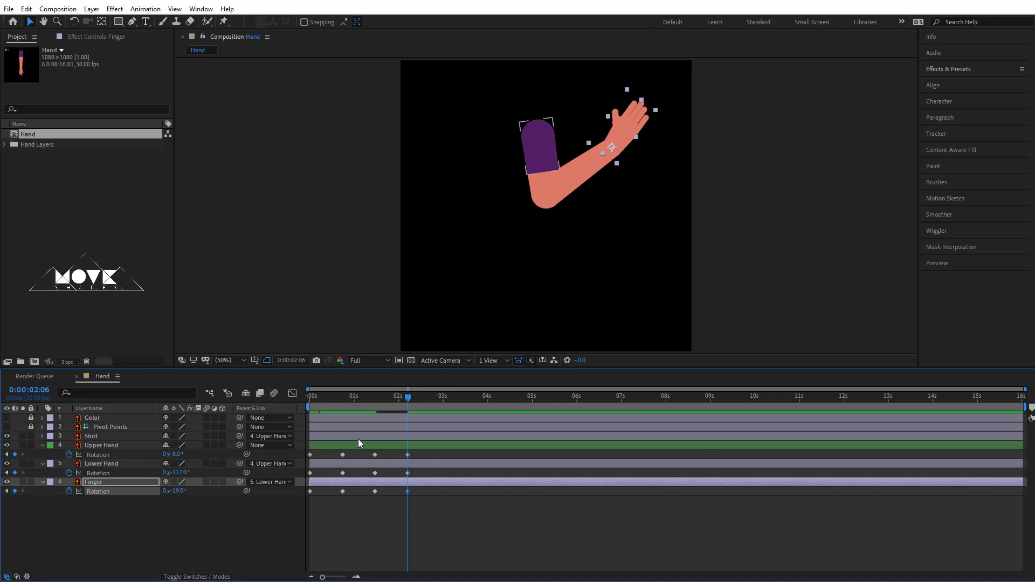
At 2:28, key Lower Hand at -109°, Finger at +10° and Upper Hand, then review at 2:04
left_click_drag(407, 403, 441, 404)
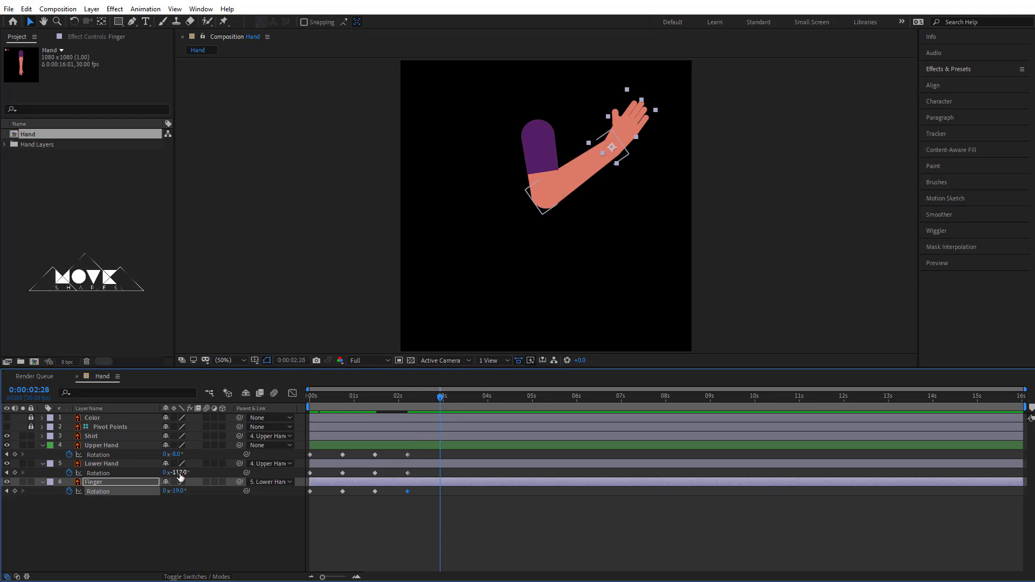
left_click_drag(180, 473, 184, 473)
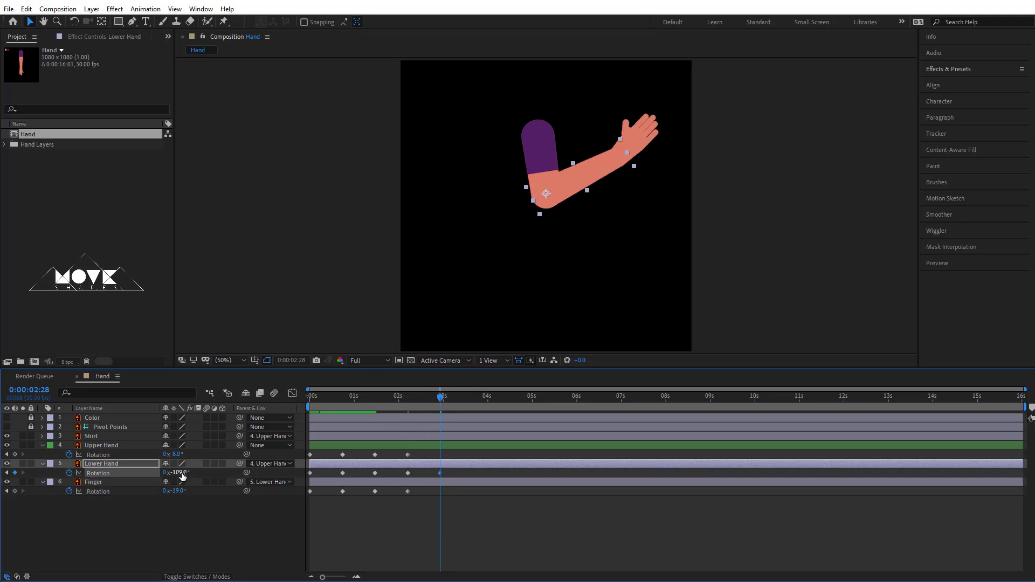
left_click(178, 491)
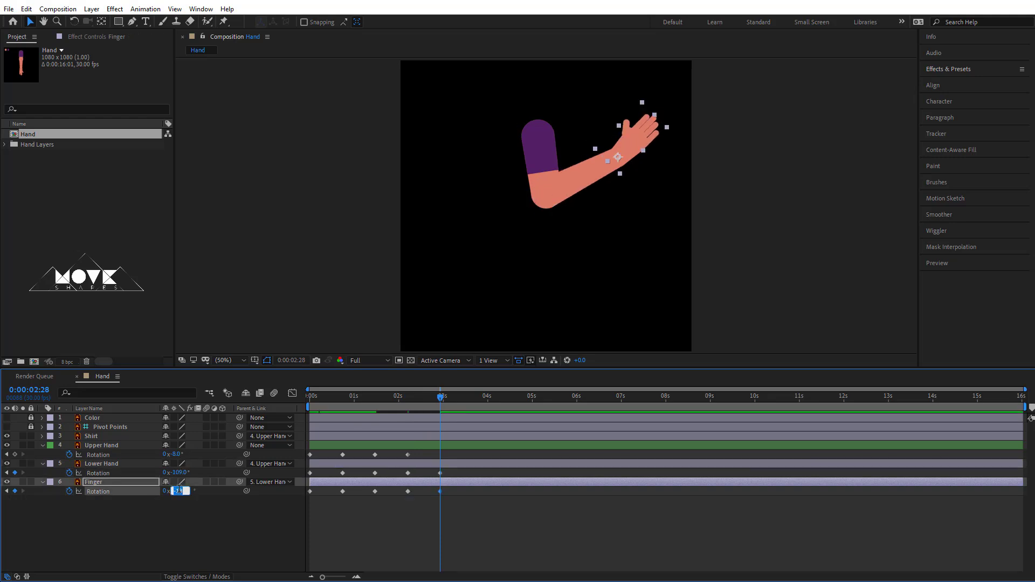
left_click_drag(179, 491, 194, 492)
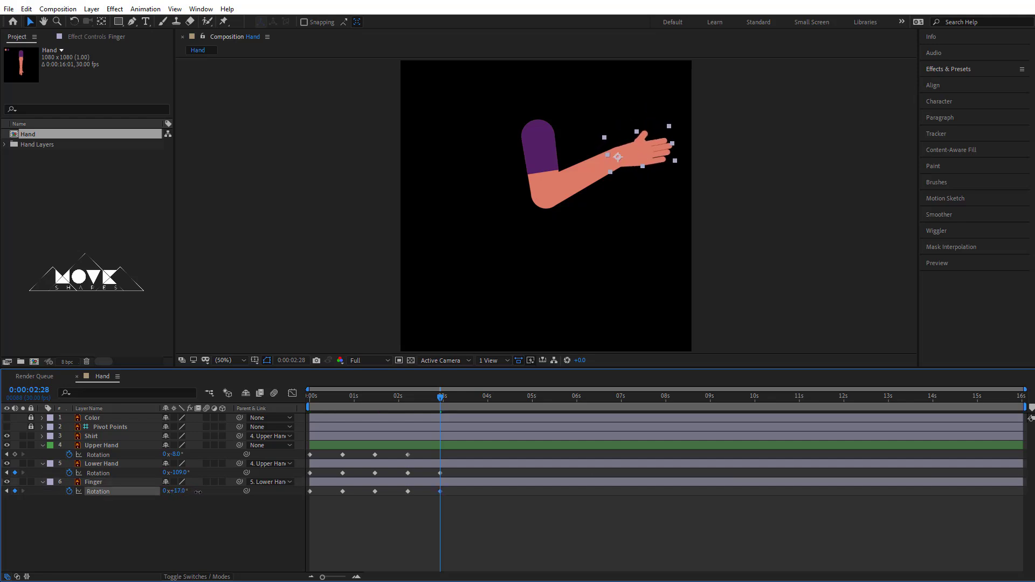
left_click(178, 454)
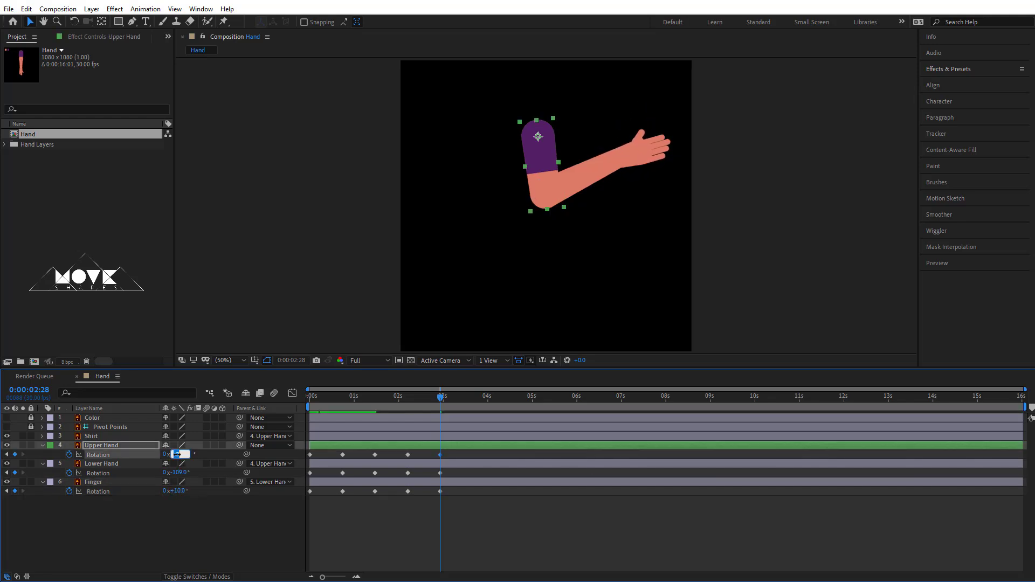
left_click_drag(443, 429, 406, 421)
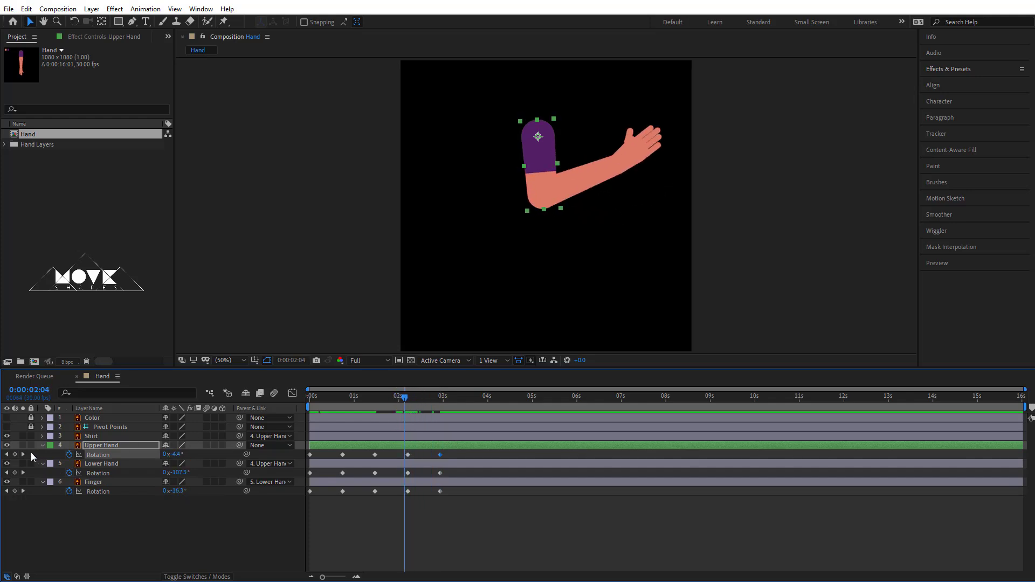
Pose the arm with Finger at -20° and Lower Hand rotated to -115° at a new keyframe
mouse_move(176, 473)
left_mouse_down()
mouse_move(173, 455)
mouse_move(173, 491)
left_mouse_up()
left_click(177, 472)
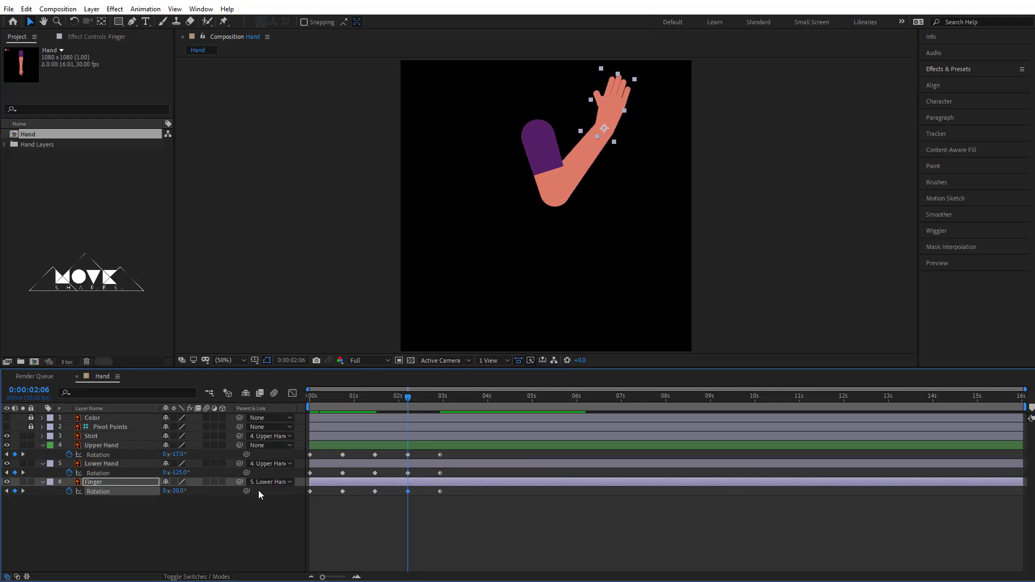
left_click(462, 455)
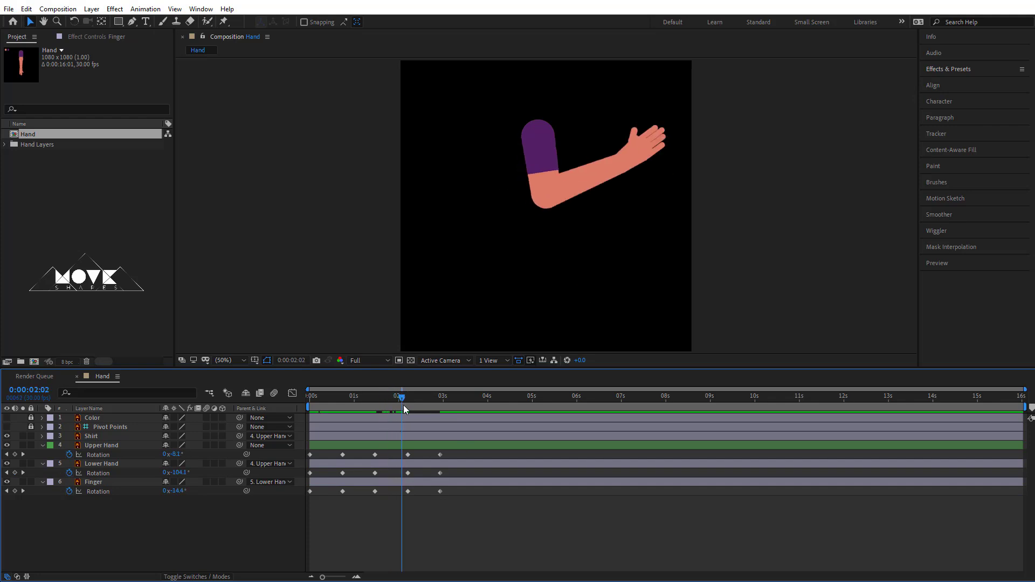
mouse_move(411, 404)
left_mouse_down()
mouse_move(431, 413)
mouse_move(402, 437)
mouse_move(475, 445)
left_mouse_up()
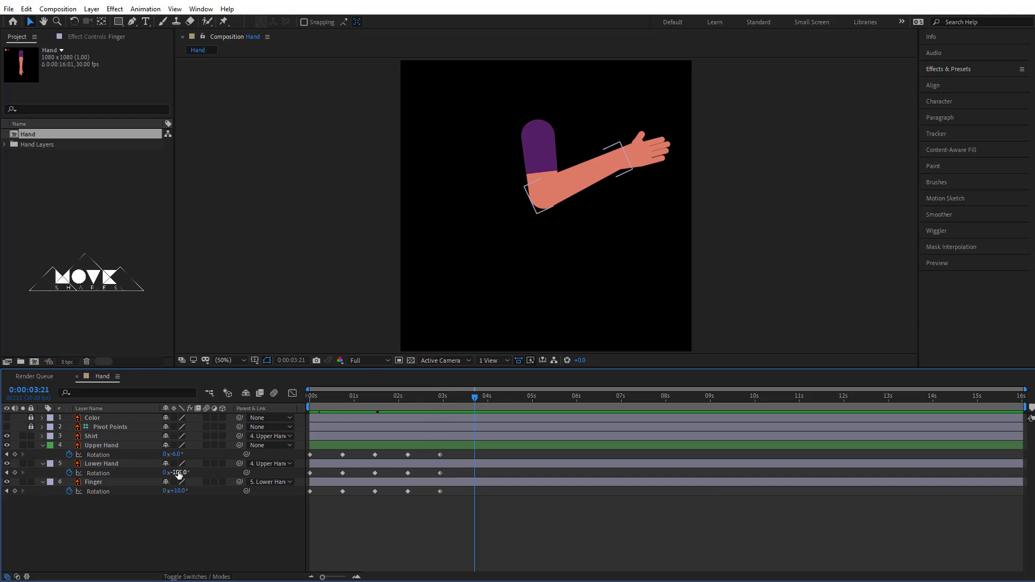
mouse_move(177, 472)
left_mouse_down()
mouse_move(176, 488)
mouse_move(169, 455)
left_mouse_up()
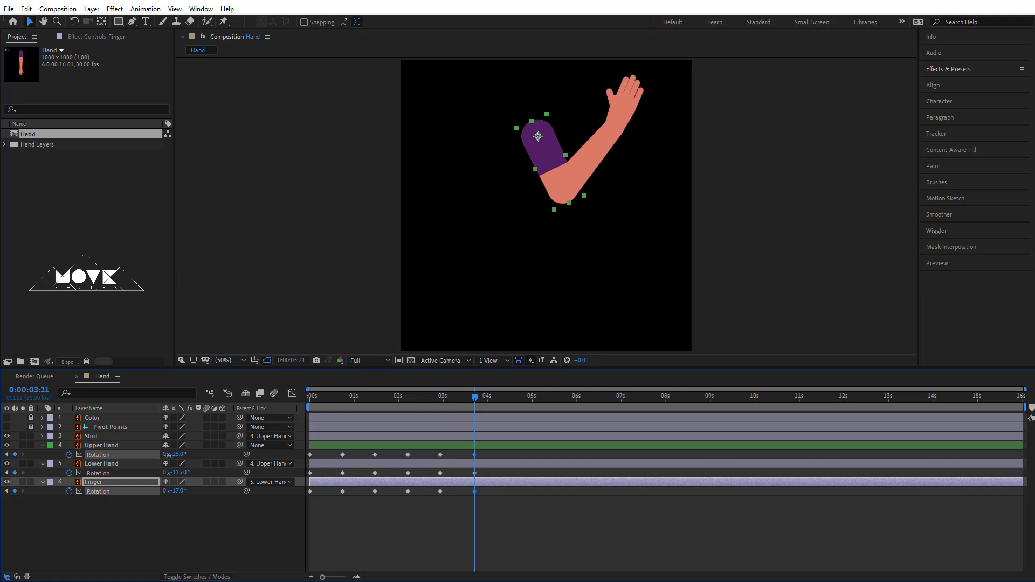
mouse_move(474, 399)
left_mouse_down()
mouse_move(460, 418)
mouse_move(509, 424)
left_mouse_up()
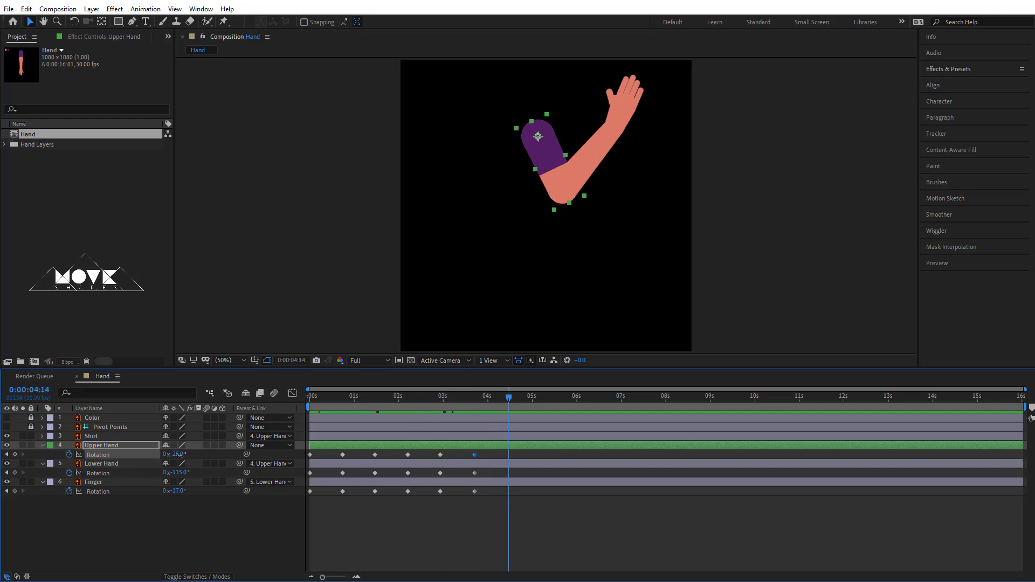
At 4:14, set Upper Hand to +34°, then +9°, and adjust Finger to -1°
mouse_move(178, 454)
left_mouse_down()
mouse_move(227, 474)
mouse_move(186, 473)
mouse_move(186, 489)
left_mouse_up()
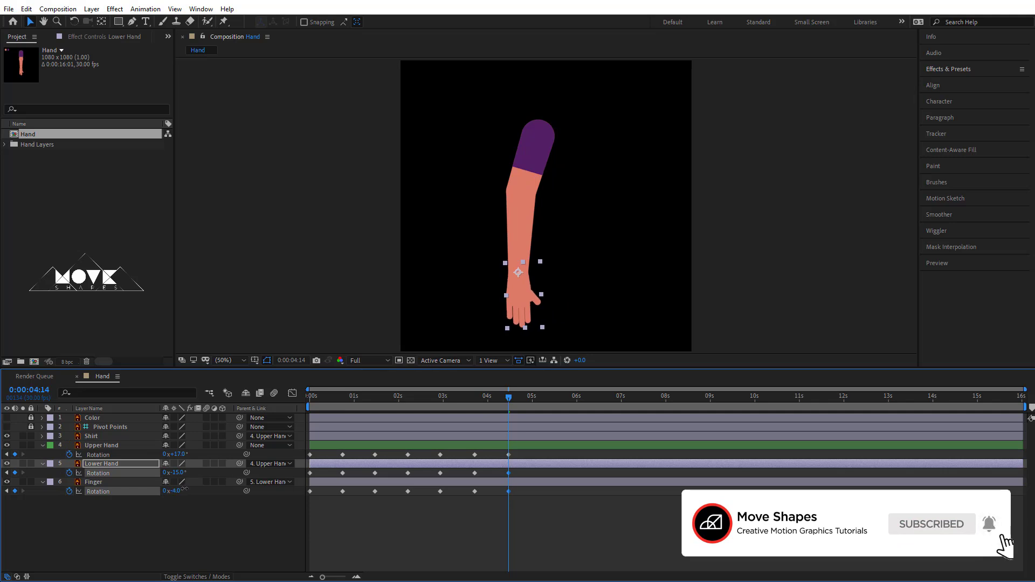
left_click_drag(183, 489, 186, 489)
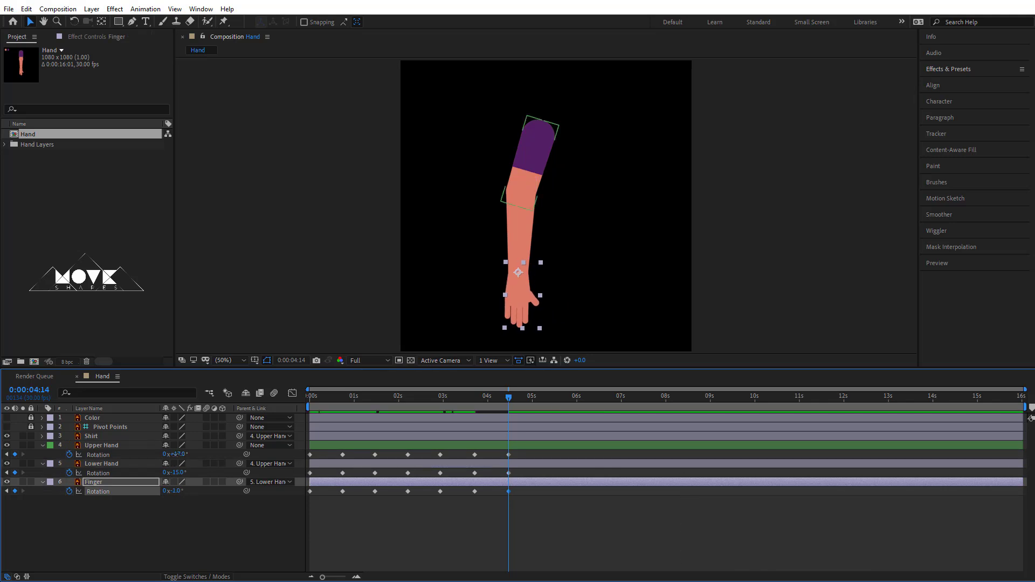
left_click_drag(174, 455, 169, 454)
left_click(578, 549)
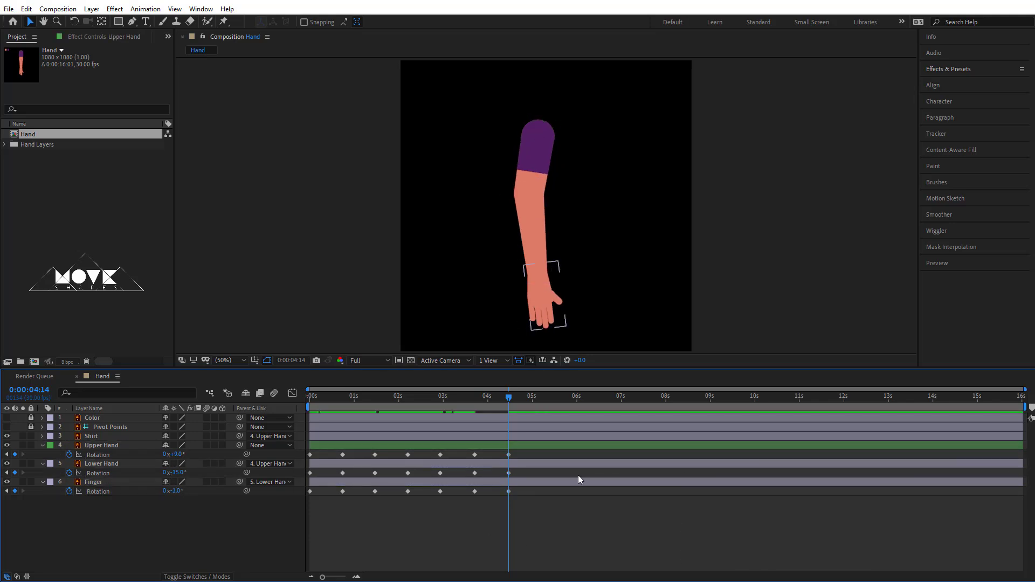
mouse_move(492, 398)
left_mouse_down()
mouse_move(325, 422)
mouse_move(473, 429)
mouse_move(541, 448)
left_mouse_up()
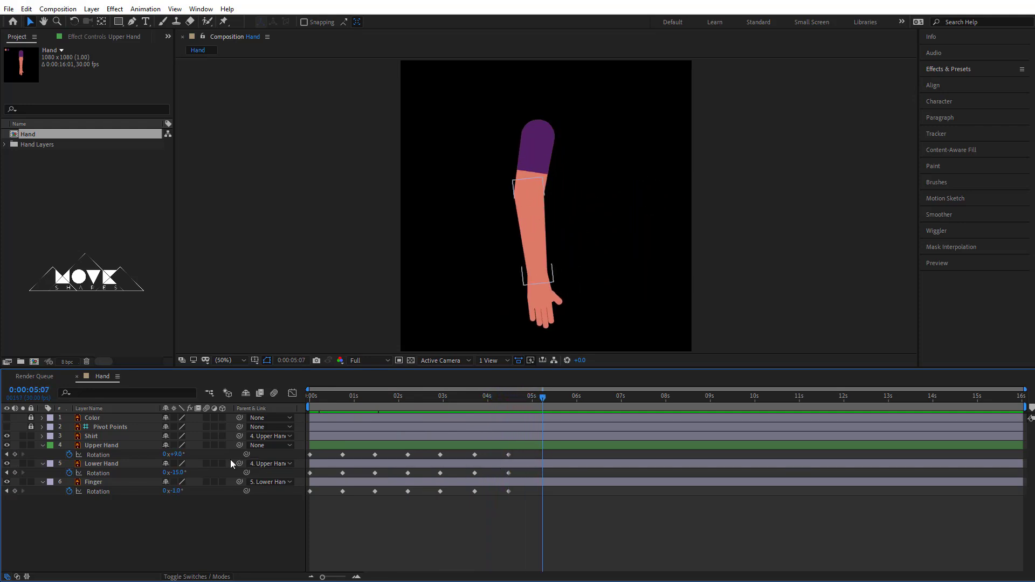
Key the 5:07 pose with Upper Hand +7°, Lower Hand -17° and Finger nudged down, then advance to 5:28
left_click(178, 455)
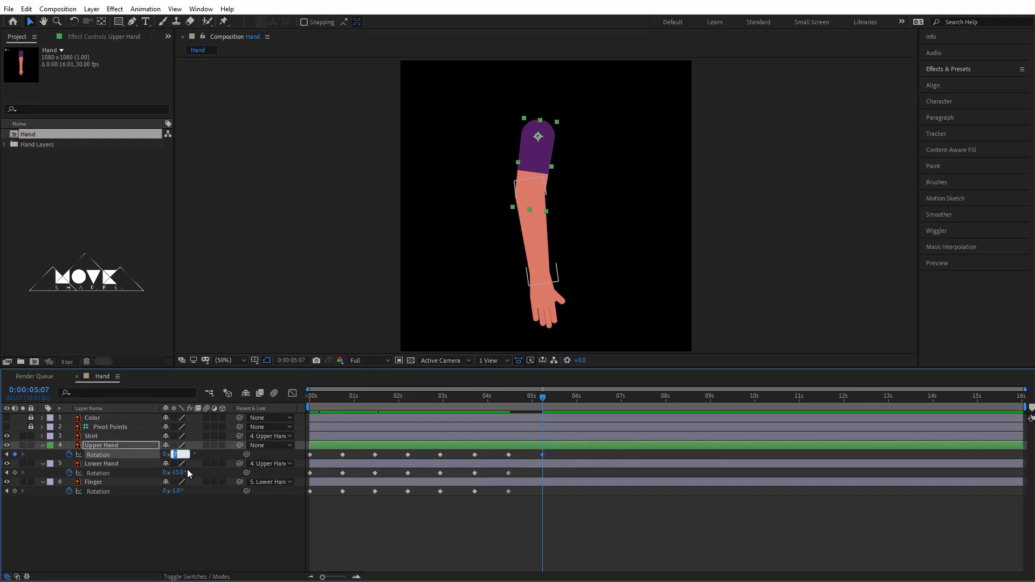
left_click(176, 473)
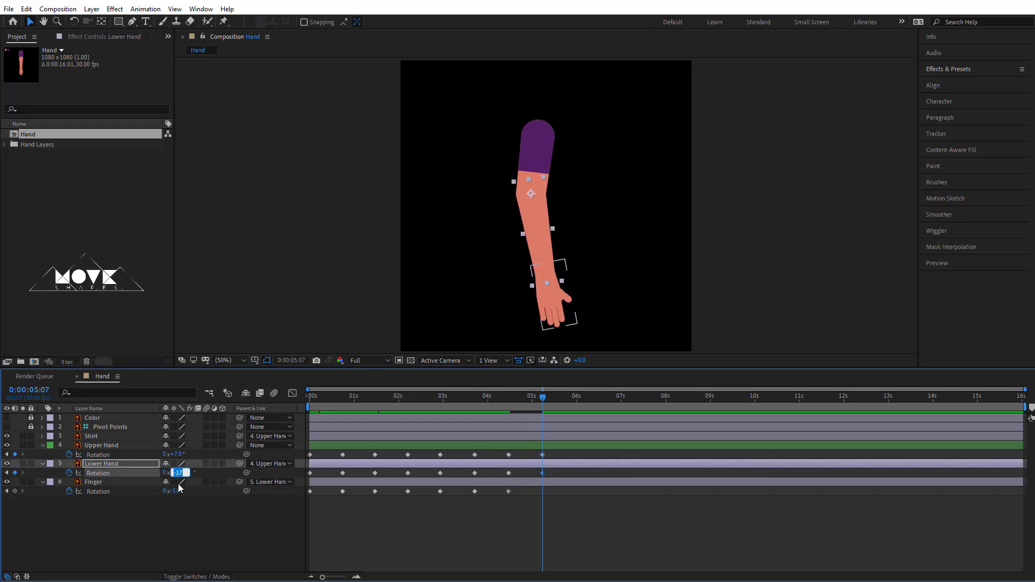
left_click(178, 491)
key("Down")
key("Down")
key("Down")
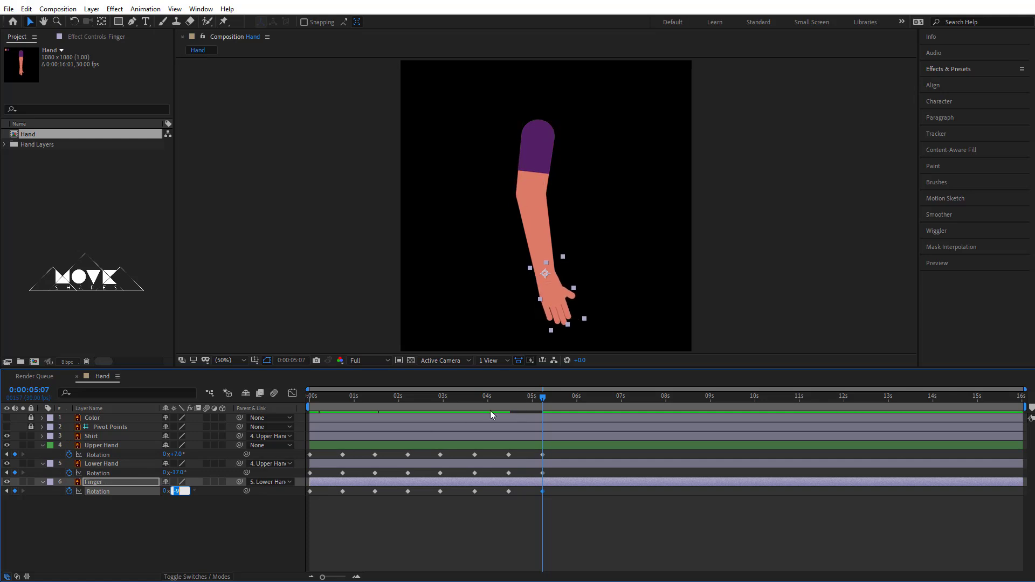
mouse_move(534, 412)
left_mouse_down()
mouse_move(489, 448)
mouse_move(575, 453)
left_mouse_up()
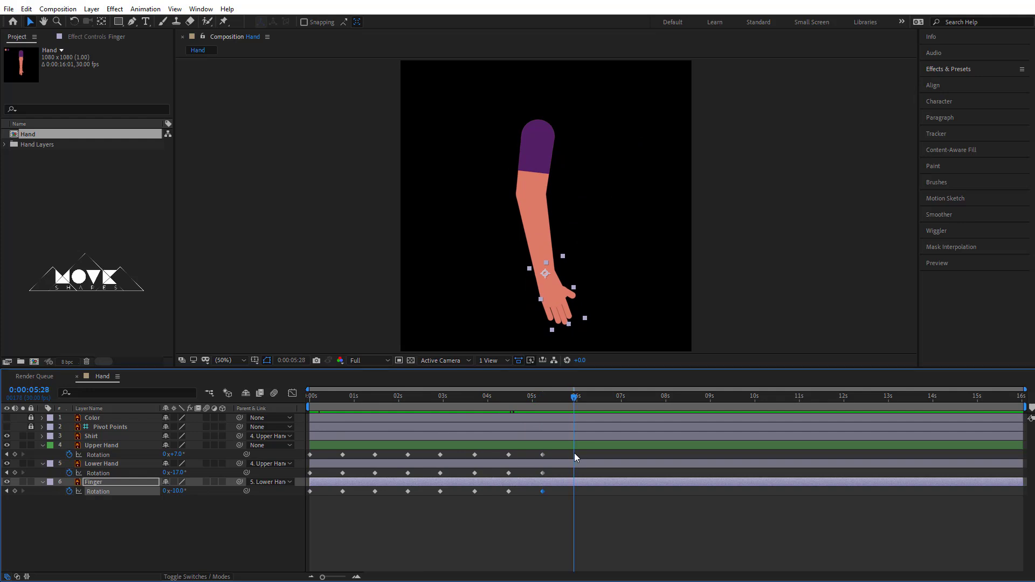
left_click(555, 496)
Copy the first Upper Hand Rotation keyframe and paste it at the end time
left_click_drag(318, 455, 301, 458)
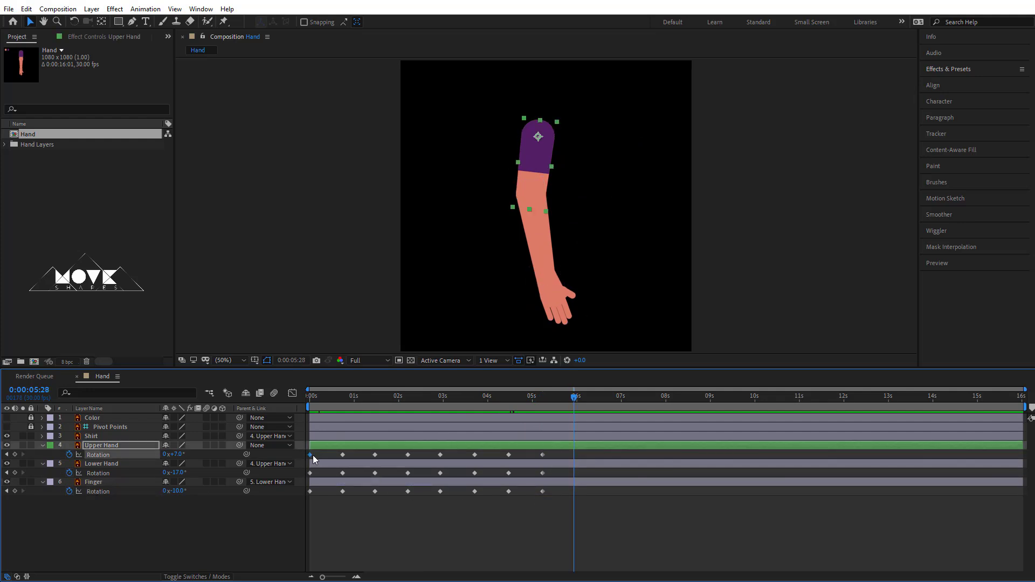
left_click(26, 10)
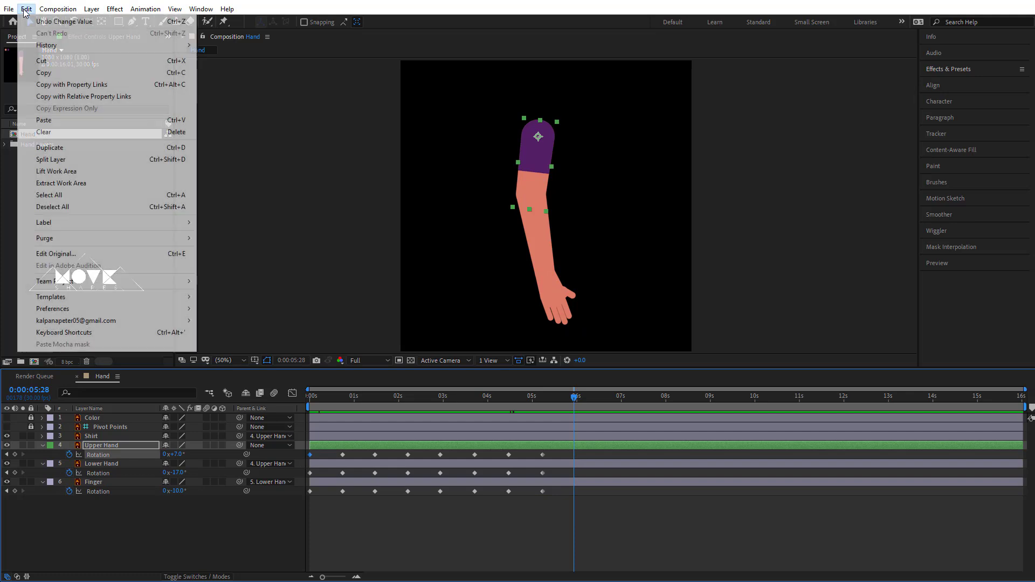
left_click(40, 69)
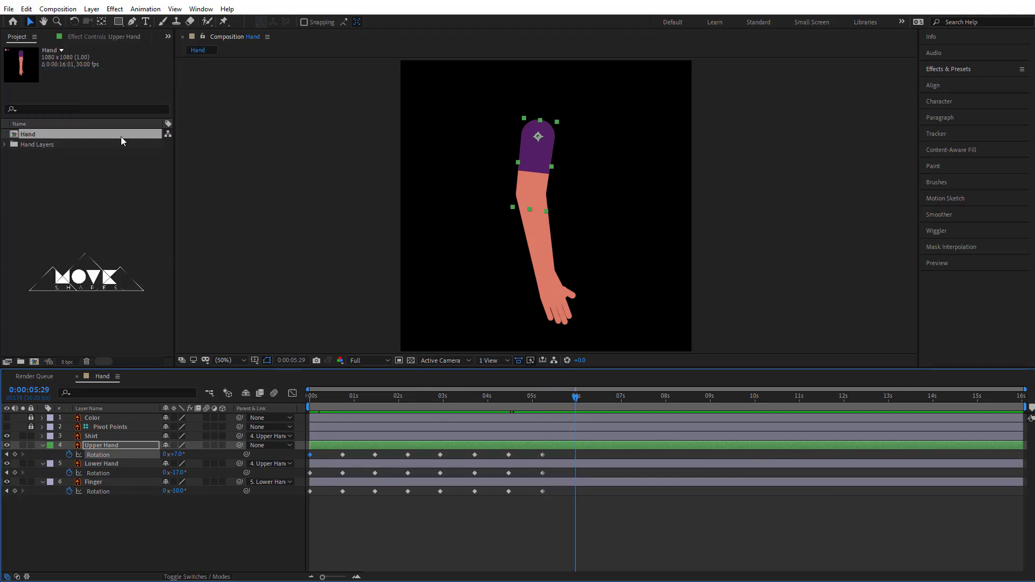
left_click(26, 9)
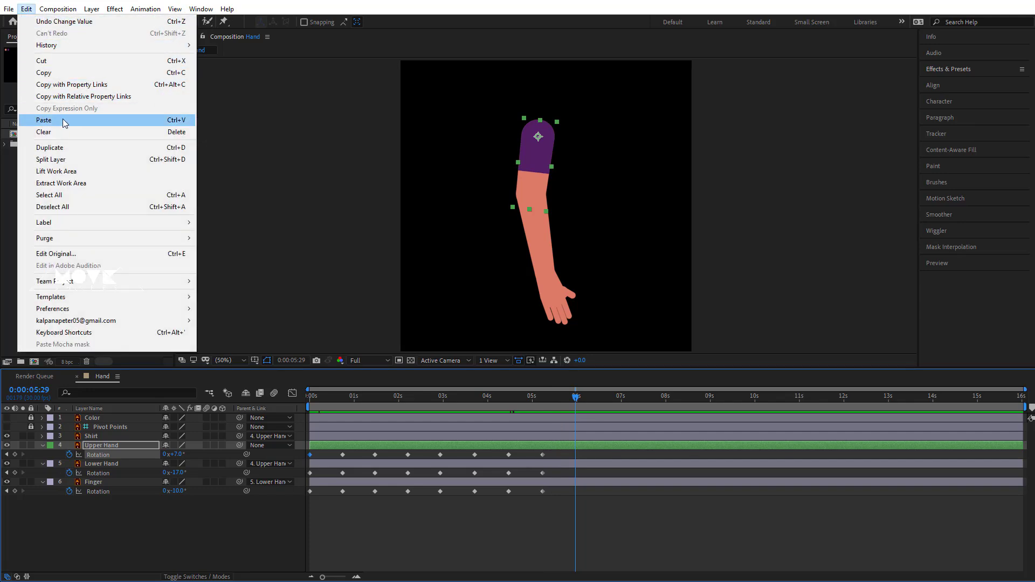
left_click(68, 122)
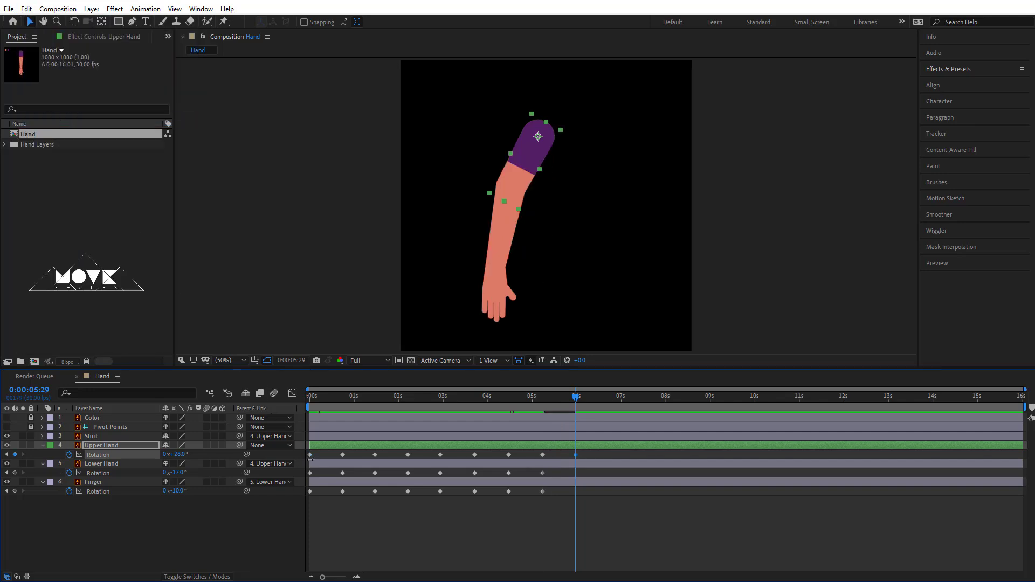
Copy the first Lower Hand Rotation keyframe and paste it at 5:29
left_click_drag(311, 459, 301, 477)
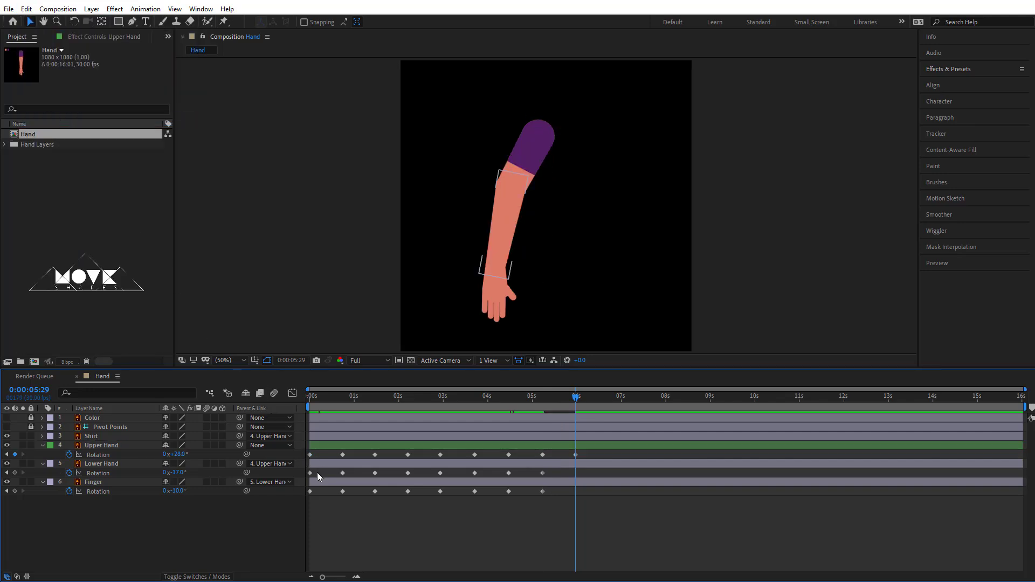
left_click(26, 9)
left_click(27, 9)
left_click(29, 9)
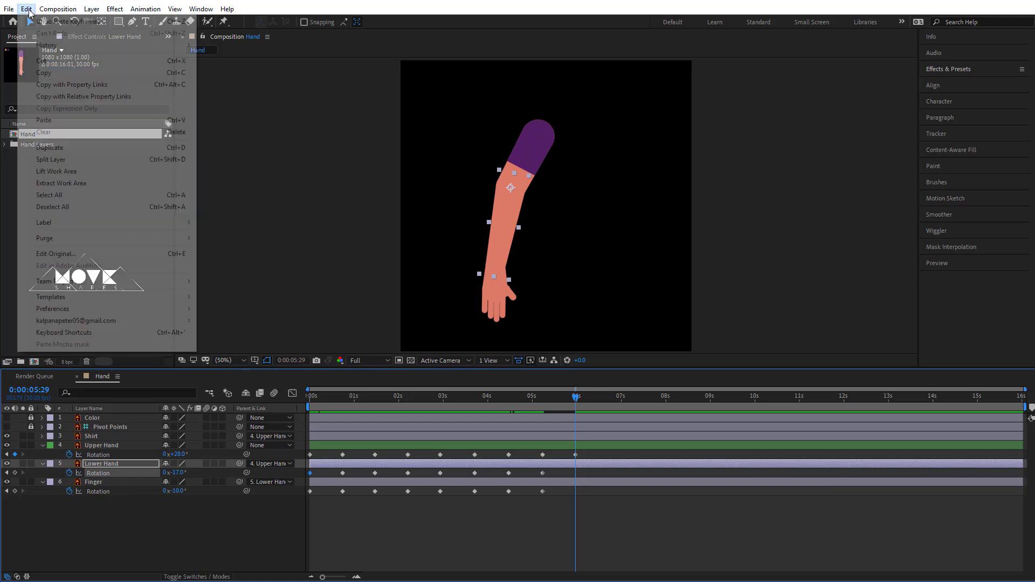
left_click(52, 120)
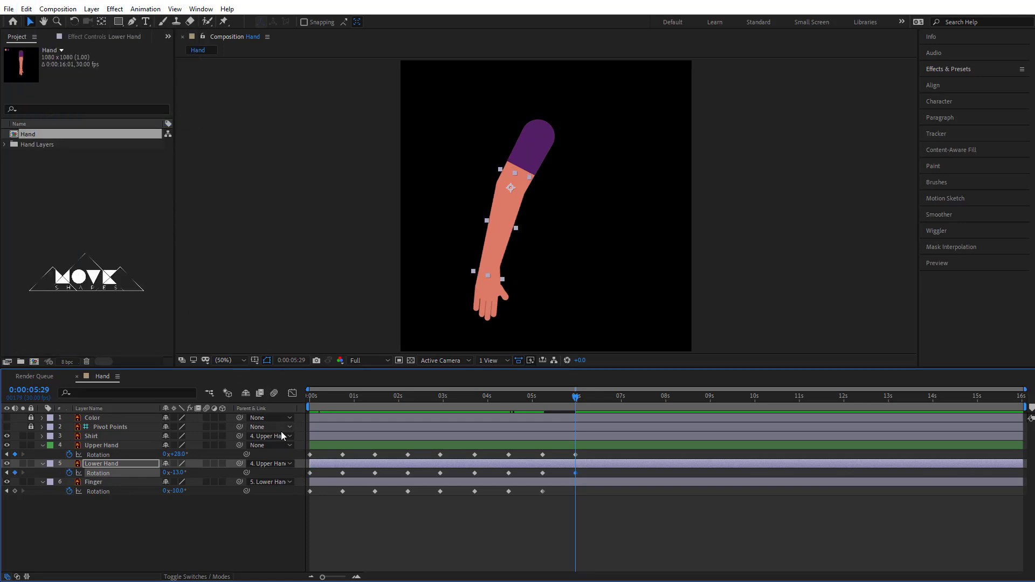
Paste the first Finger Rotation keyframe (+13°) at the end time, then deselect
left_click_drag(319, 490, 296, 497)
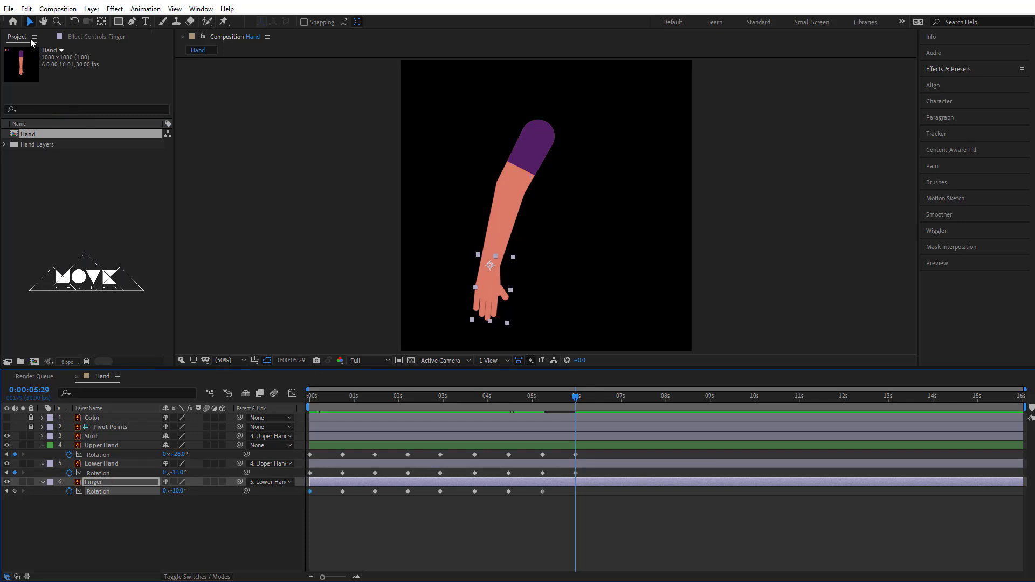
left_click(27, 9)
left_click(27, 9)
left_click(28, 10)
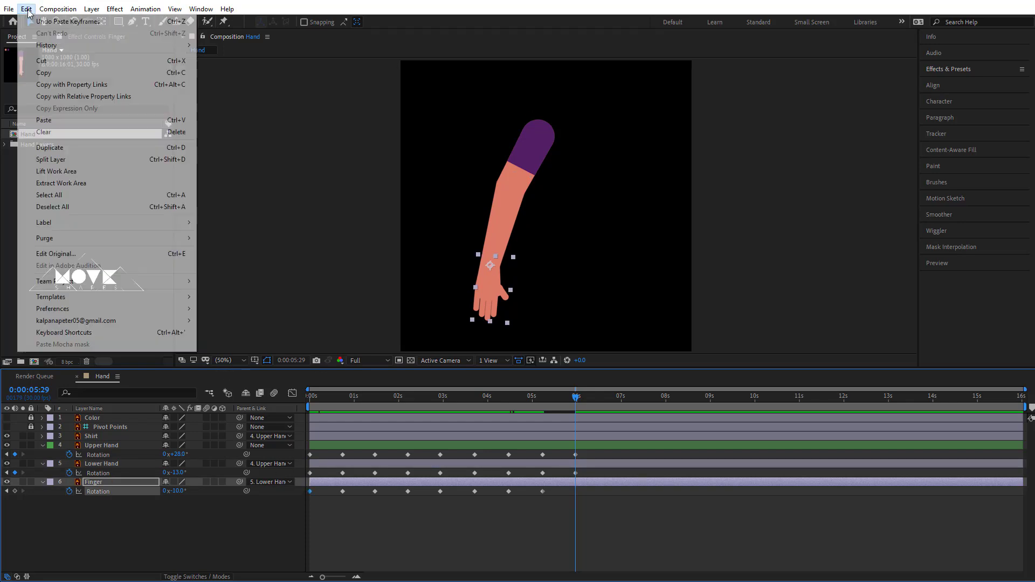
left_click(52, 120)
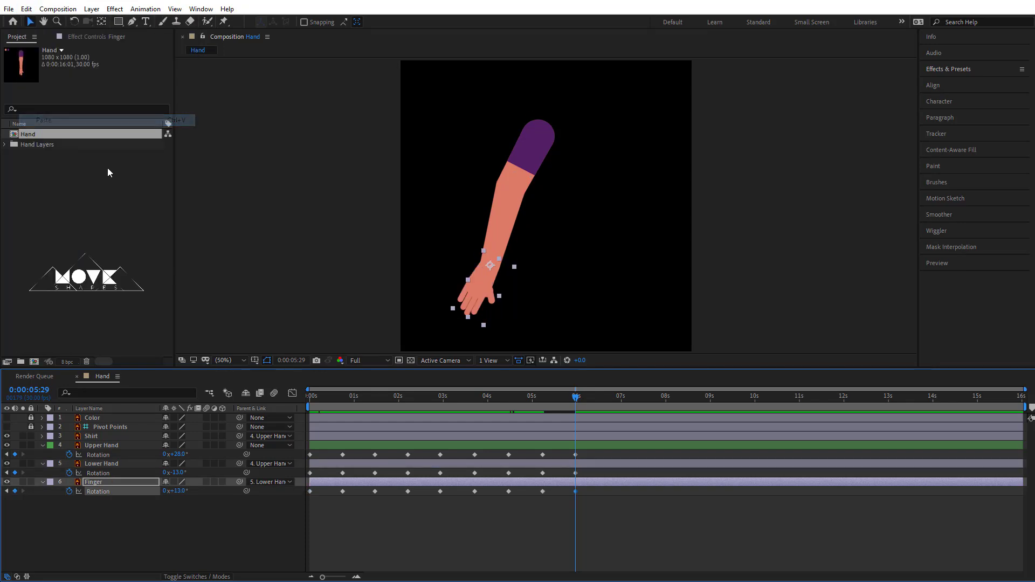
left_click(617, 538)
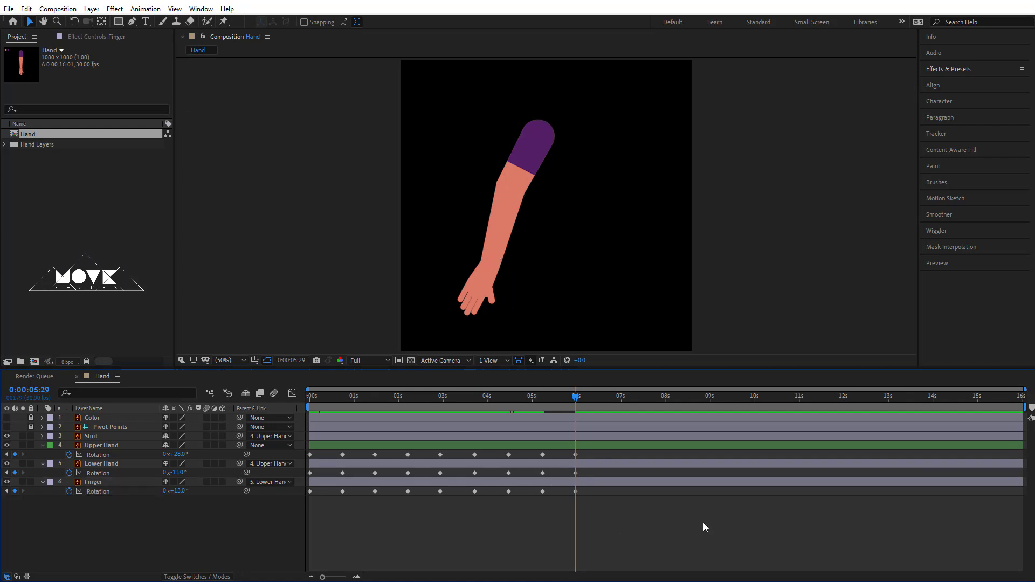
Apply Easy Ease to all three layers' Rotation keyframes and end the work area near 6s
left_click_drag(607, 514, 302, 451)
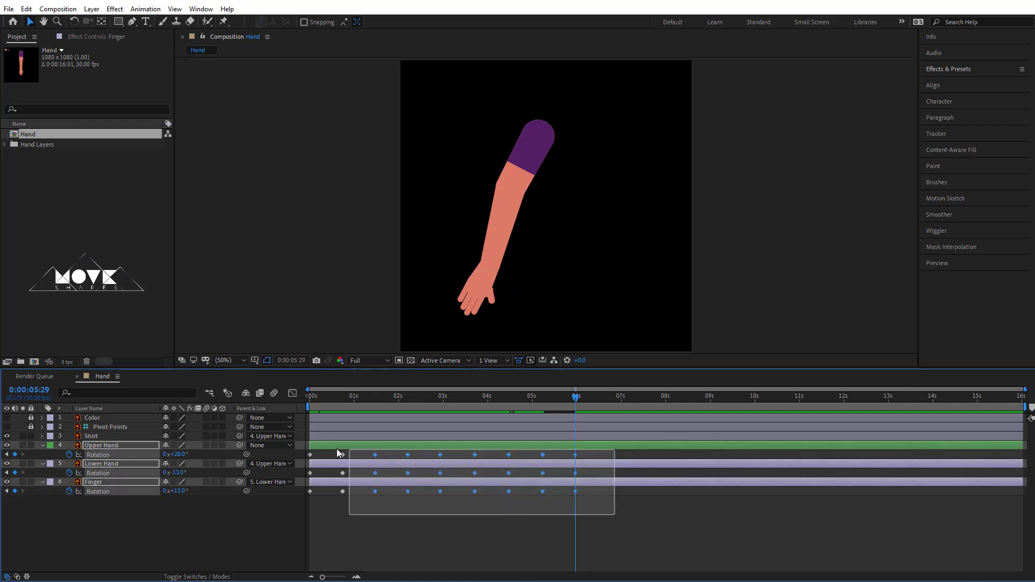
right_click(310, 459)
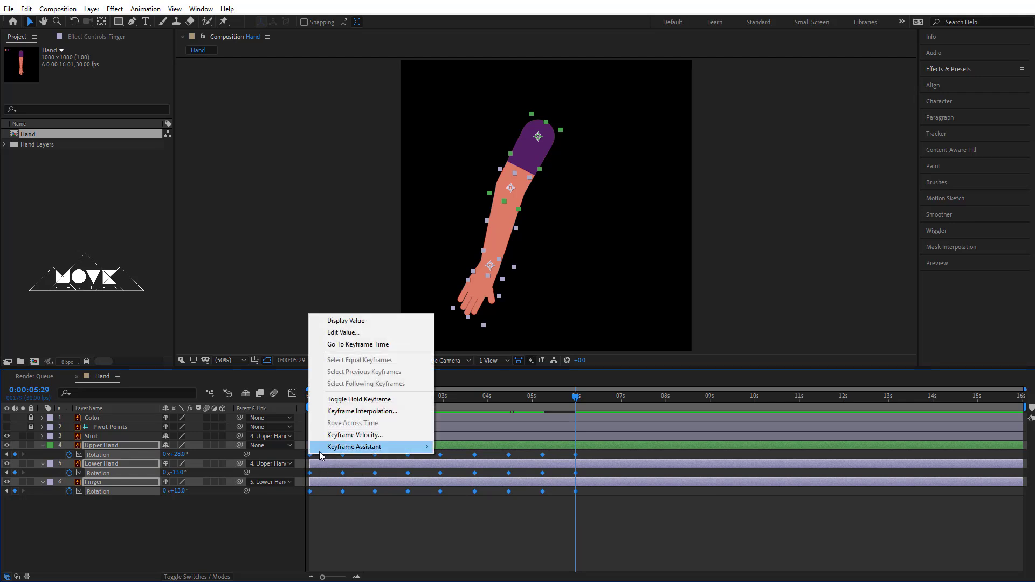
mouse_move(372, 444)
left_click(550, 481)
left_click(612, 537)
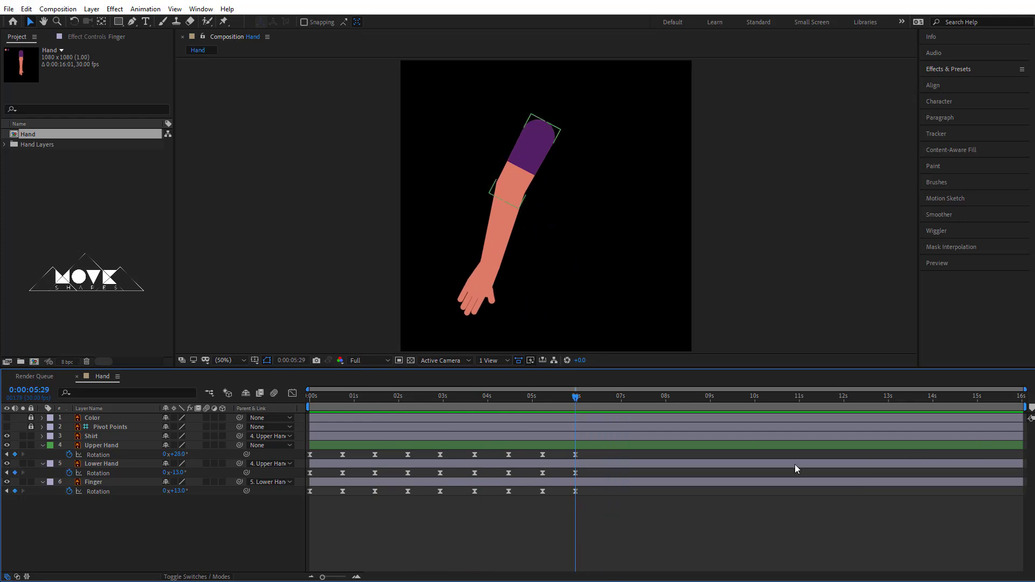
left_click_drag(1028, 408, 594, 429)
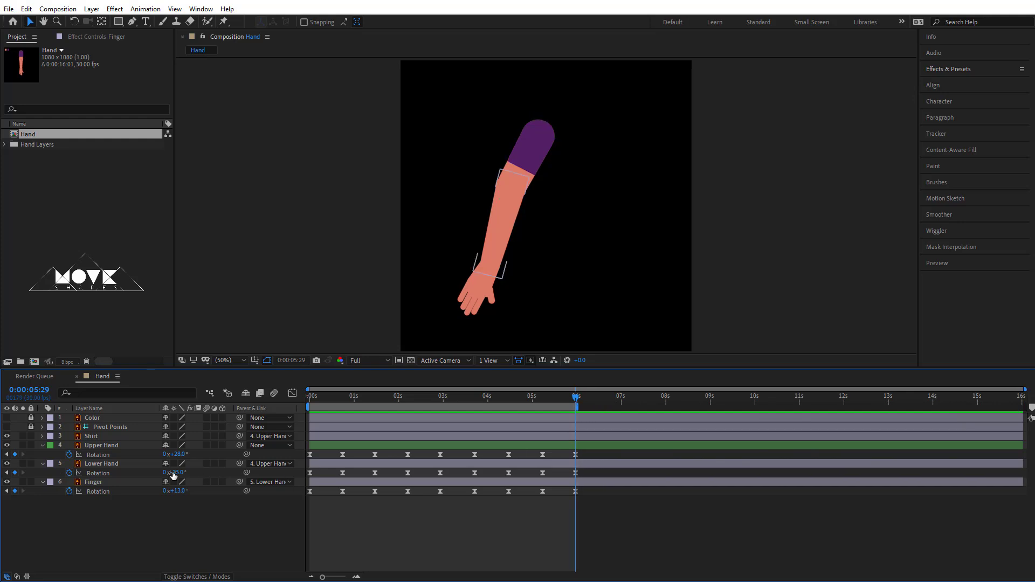
Shift the Lower Hand and Upper Hand Rotation keyframes a few frames later
left_click(98, 473)
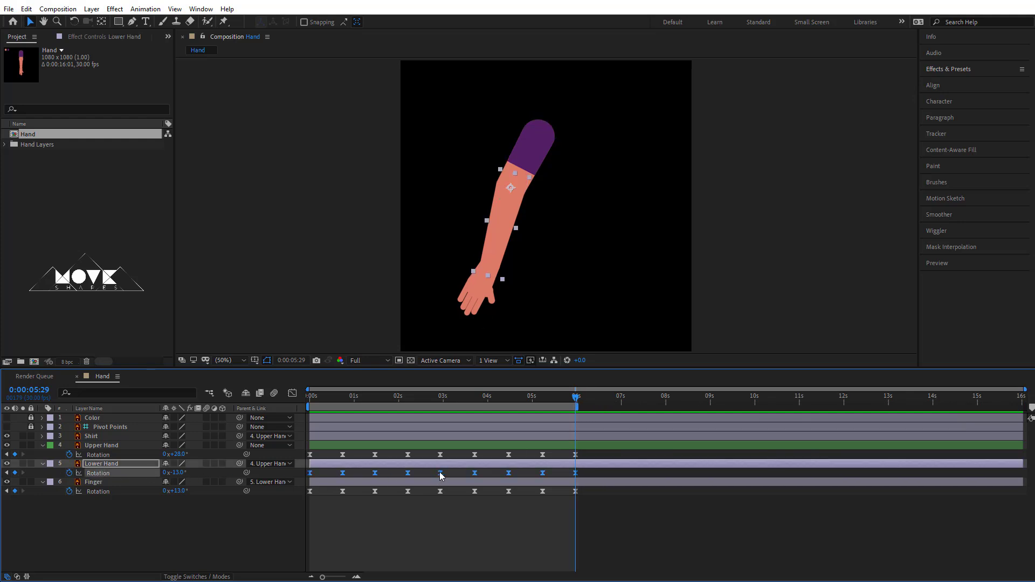
left_click_drag(441, 474, 434, 474)
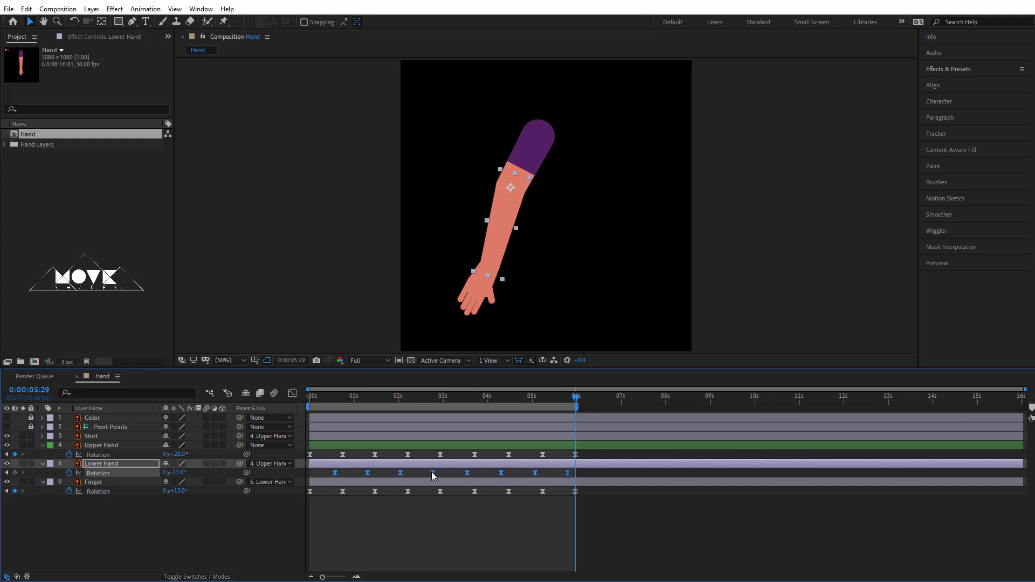
left_click(125, 455)
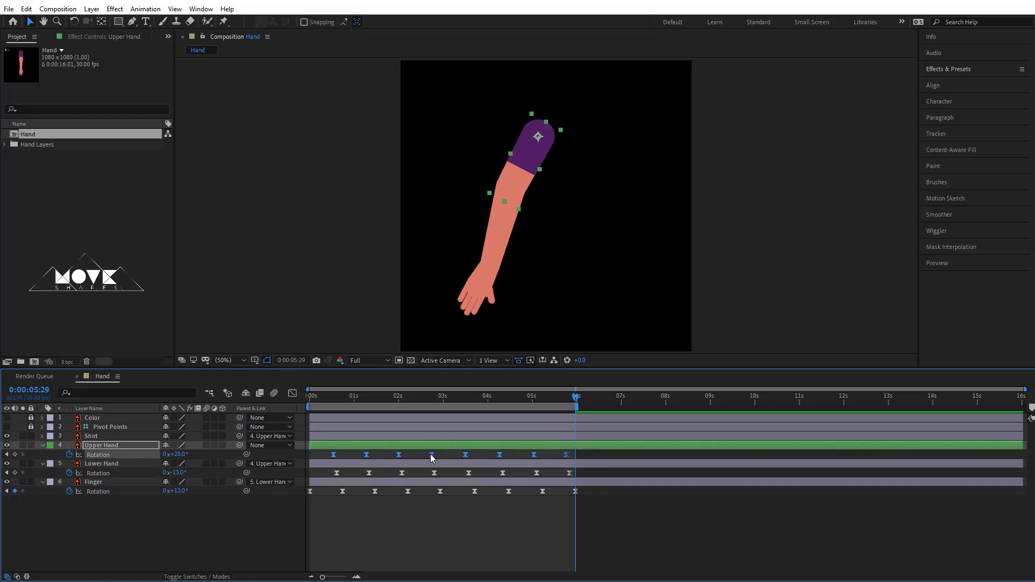
left_click_drag(431, 457, 428, 457)
left_click(535, 542)
Preview the staggered arm swing, then return to the first frame and select Upper Hand's keyframes
key("space")
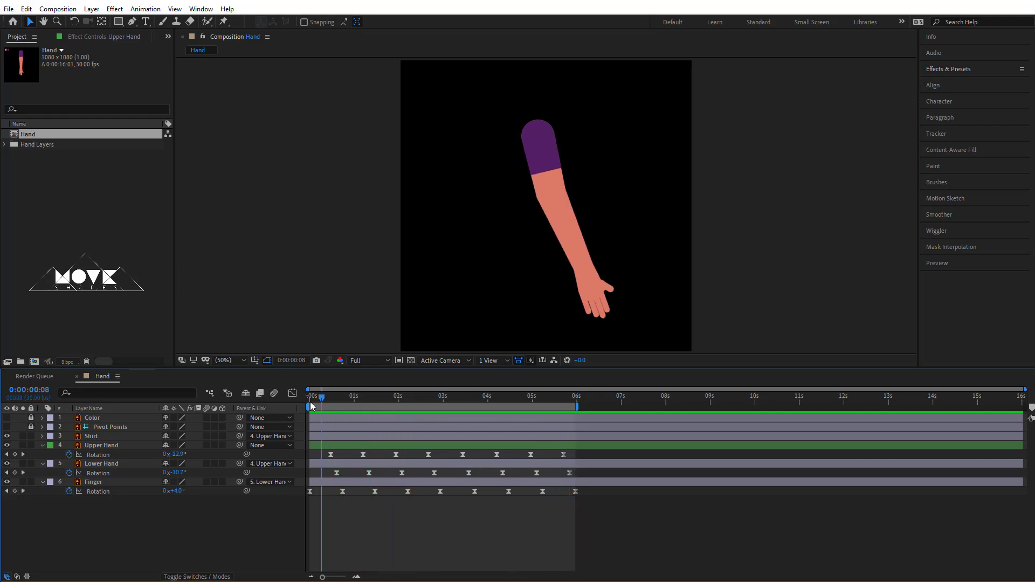
key("space")
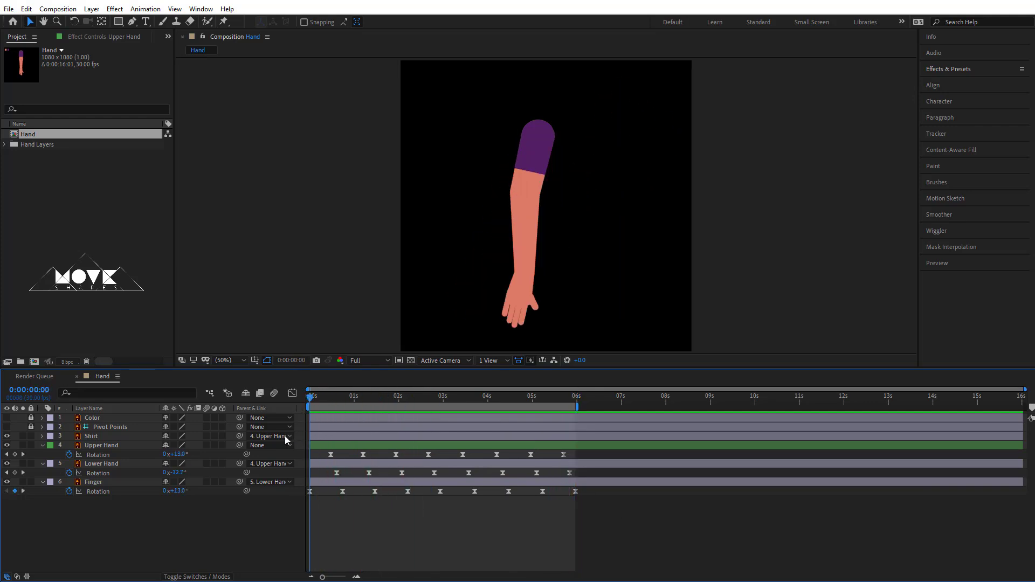
left_click_drag(310, 445, 332, 448)
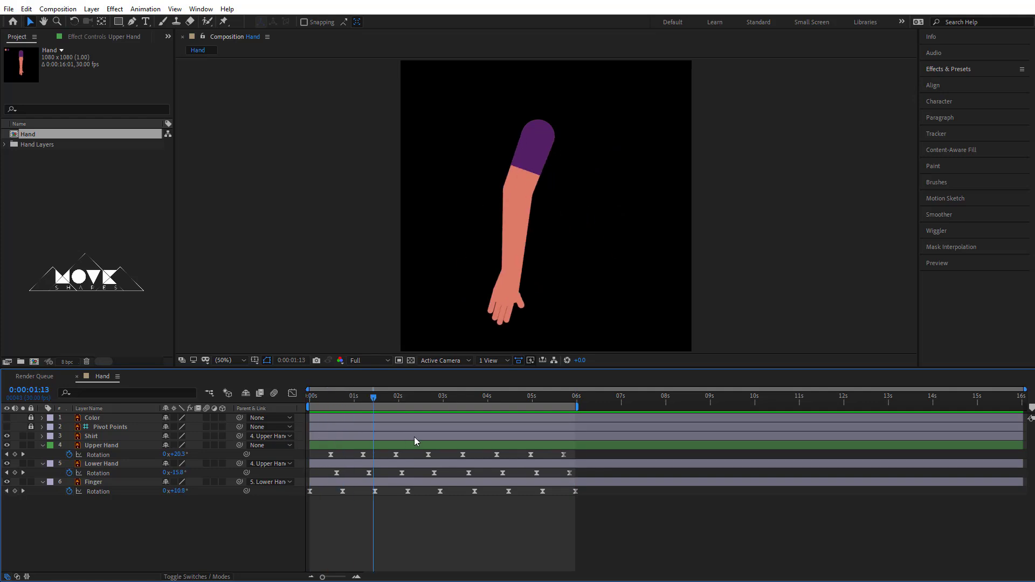
key("Home")
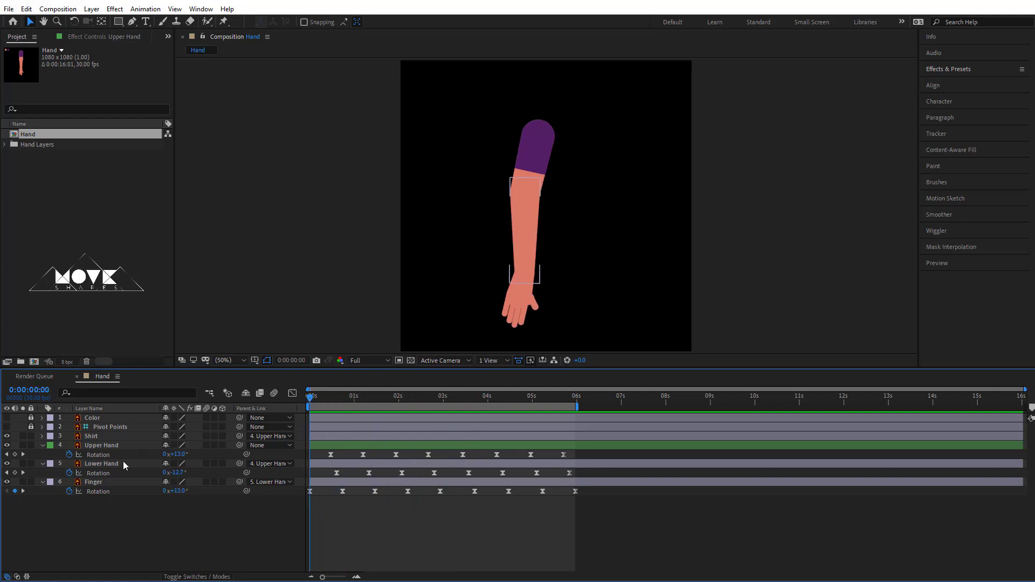
left_click(99, 455)
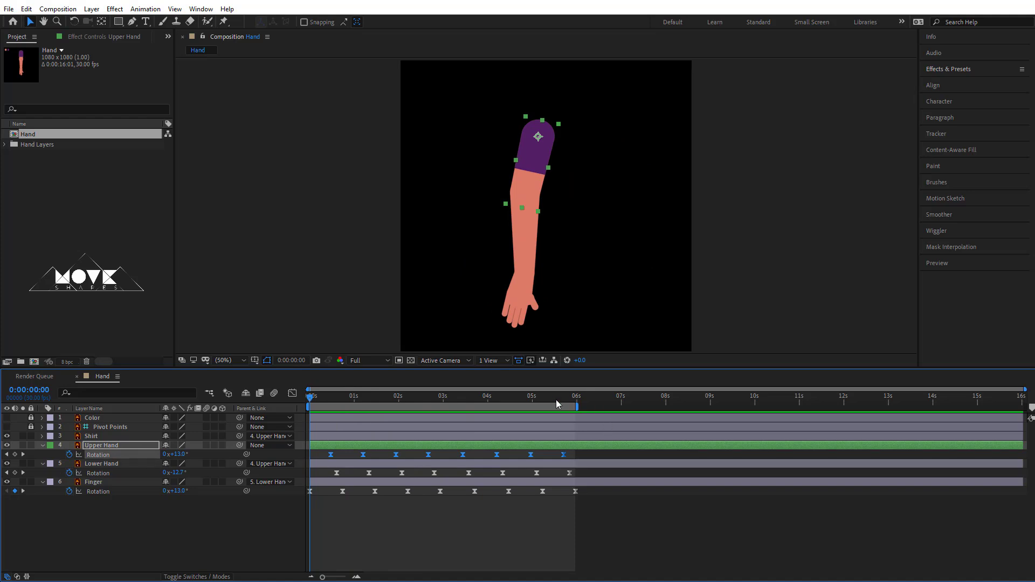
Repeat the Upper Hand Rotation keyframes after its last keyframe
left_click_drag(557, 404, 562, 404)
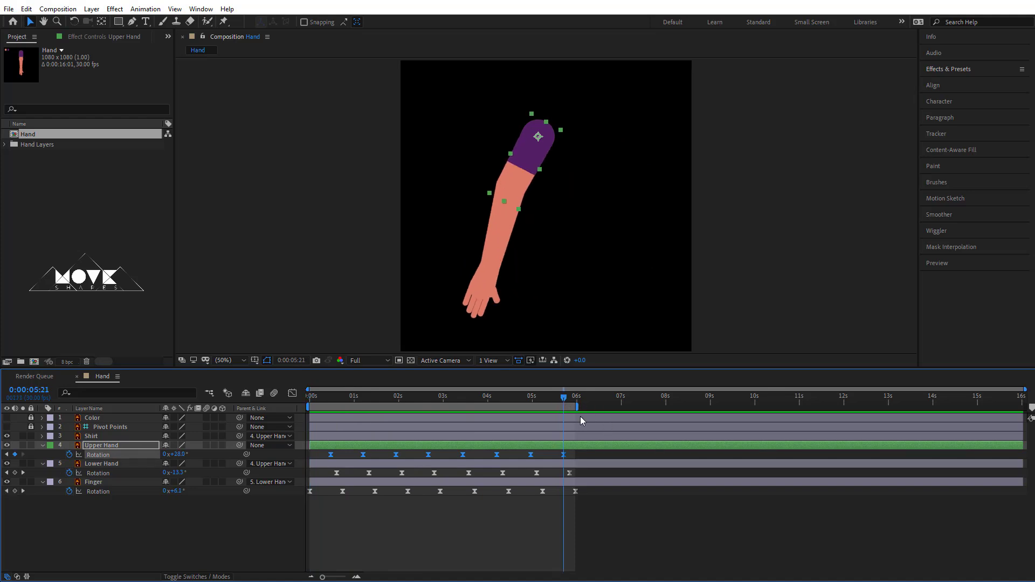
left_click(26, 9)
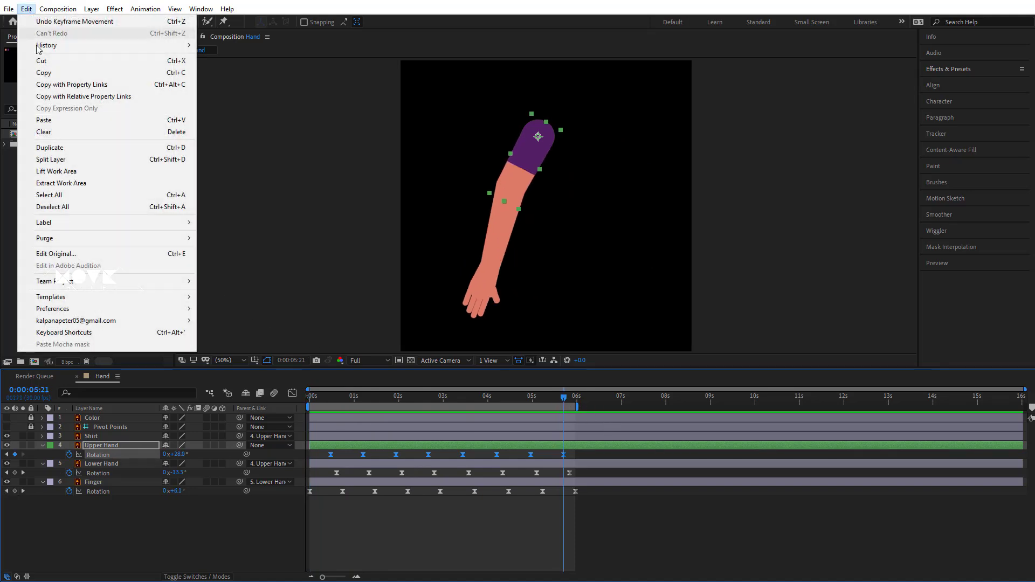
left_click(44, 73)
left_click(26, 9)
left_click(52, 121)
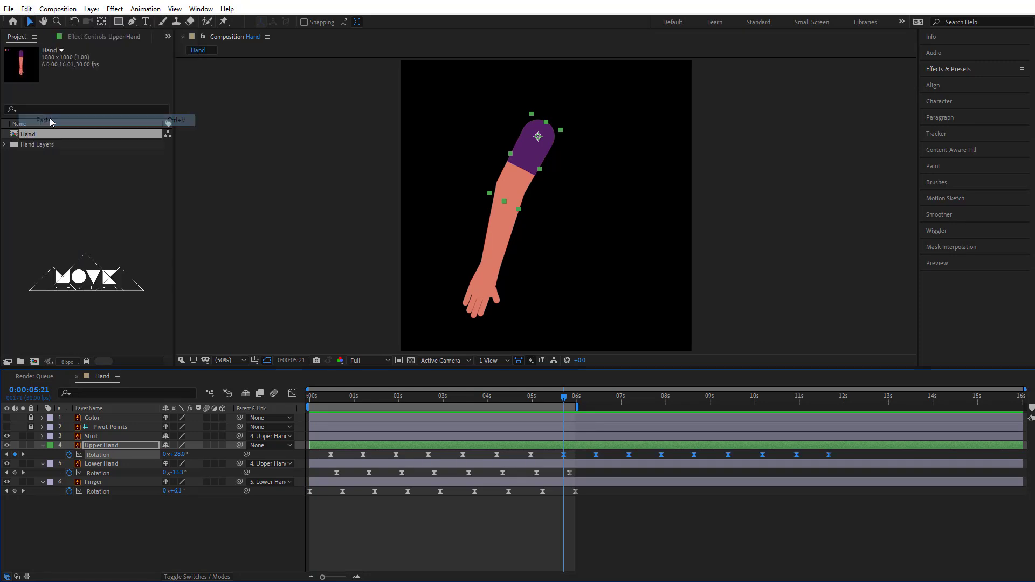
left_click(582, 512)
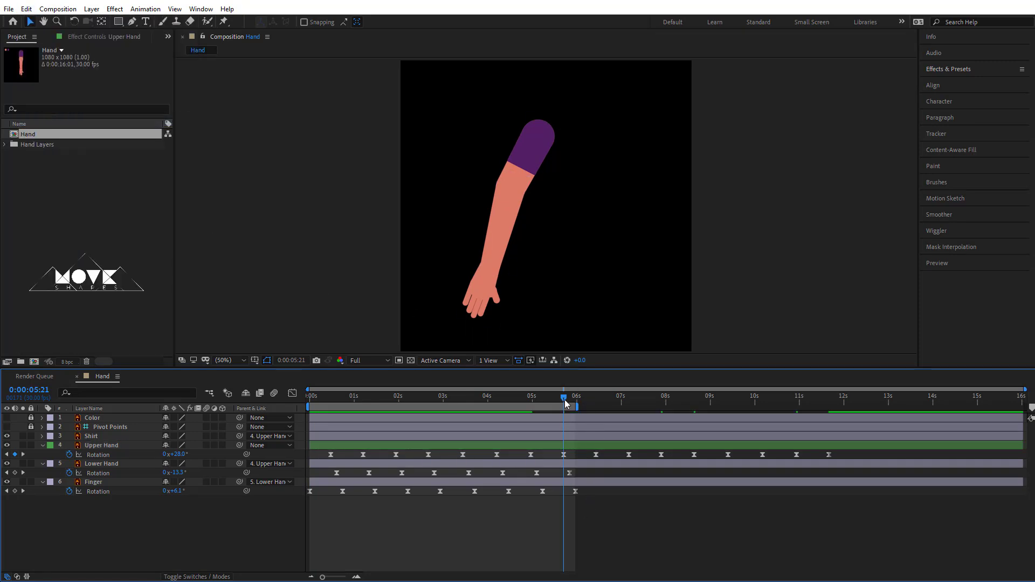
Repeat the Lower Hand Rotation keyframes starting at 0:00:05:25
left_click_drag(565, 404, 572, 405)
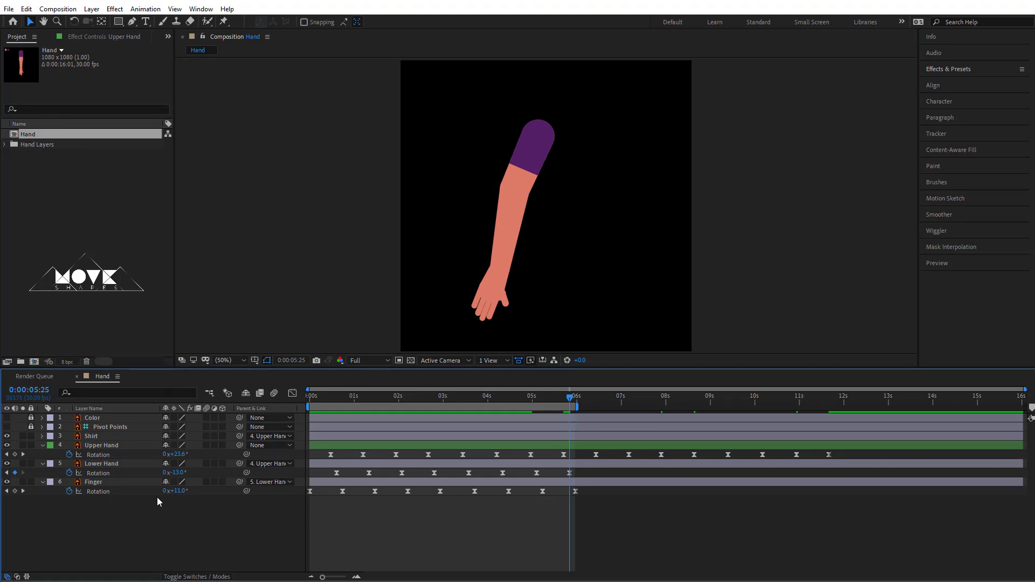
left_click(100, 473)
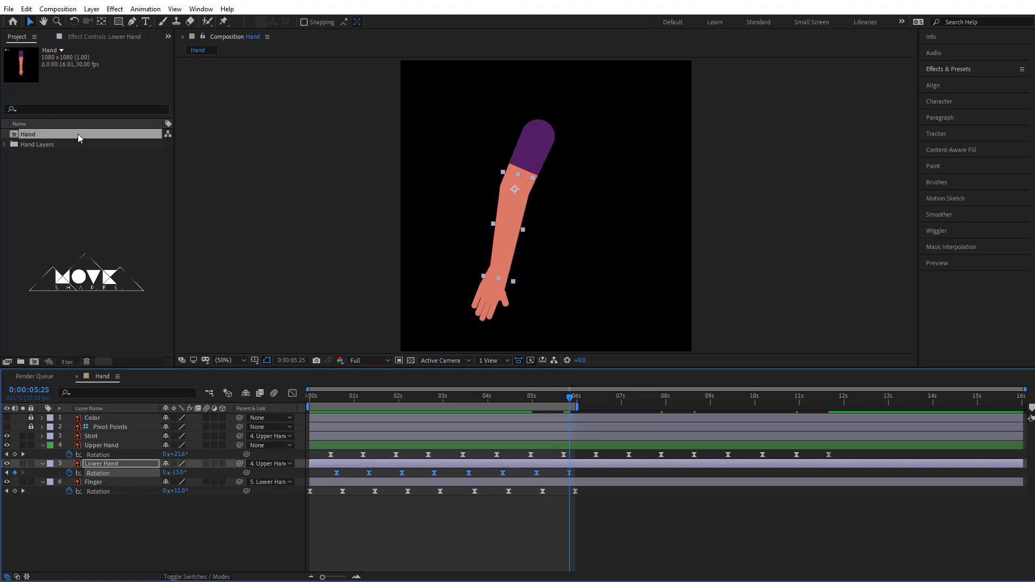
left_click(26, 9)
left_click(43, 72)
left_click(26, 9)
left_click(44, 120)
left_click(590, 471)
Repeat the Finger Rotation keyframes starting at 0:00:05:29 and preview the wave
left_click_drag(570, 398, 577, 401)
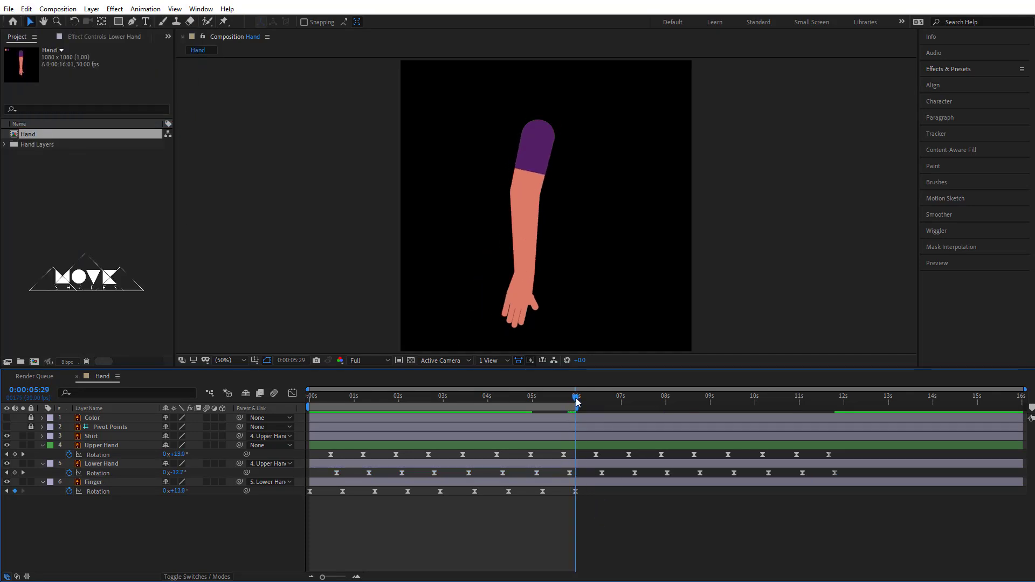
left_click(98, 492)
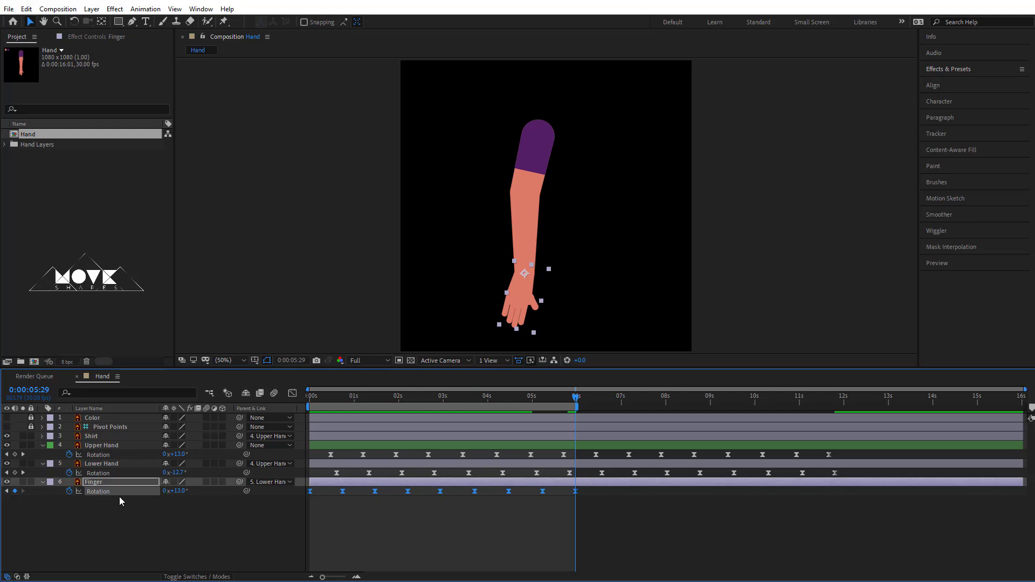
left_click(27, 9)
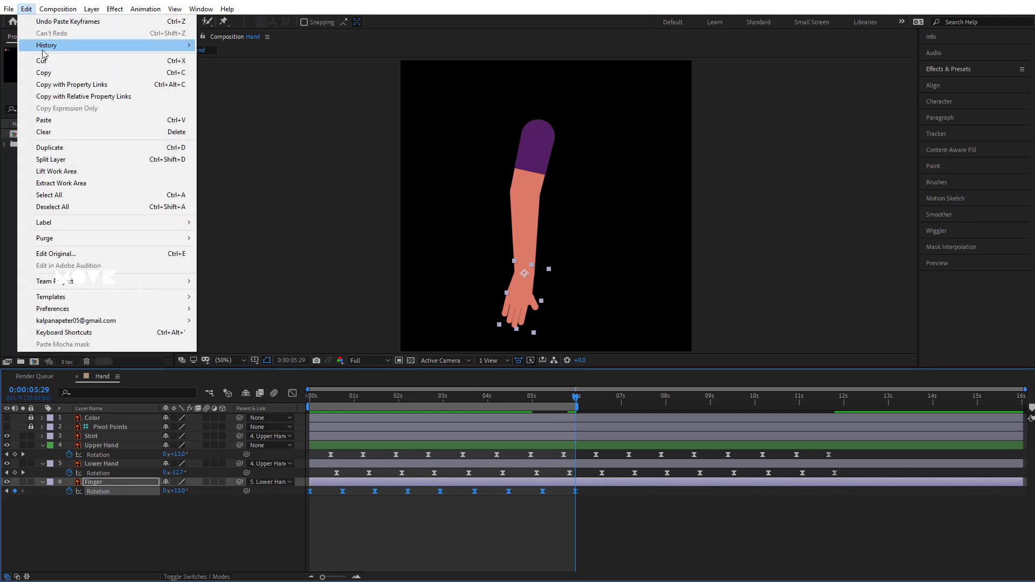
left_click(44, 72)
left_click(26, 9)
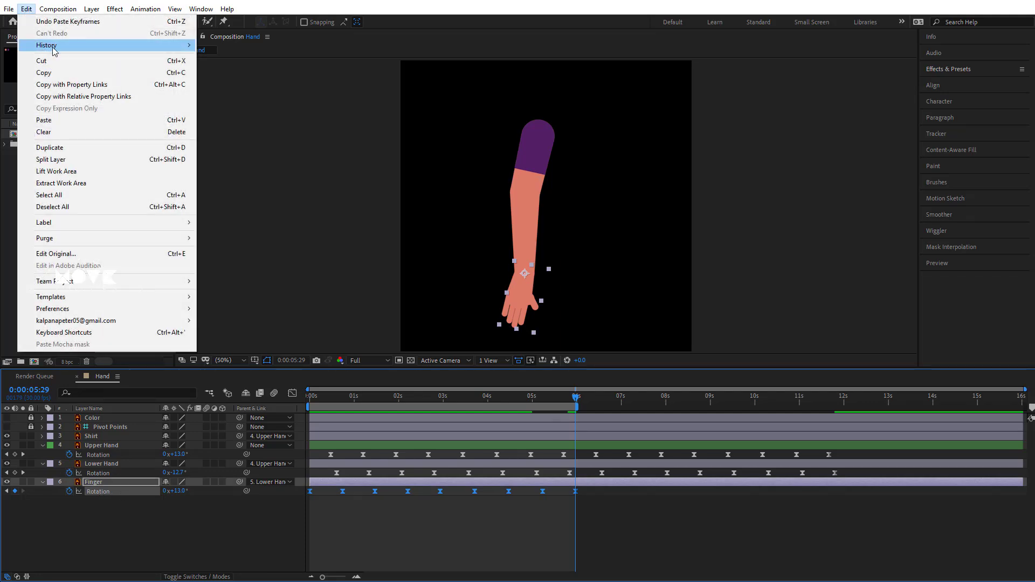
left_click(43, 120)
key("space")
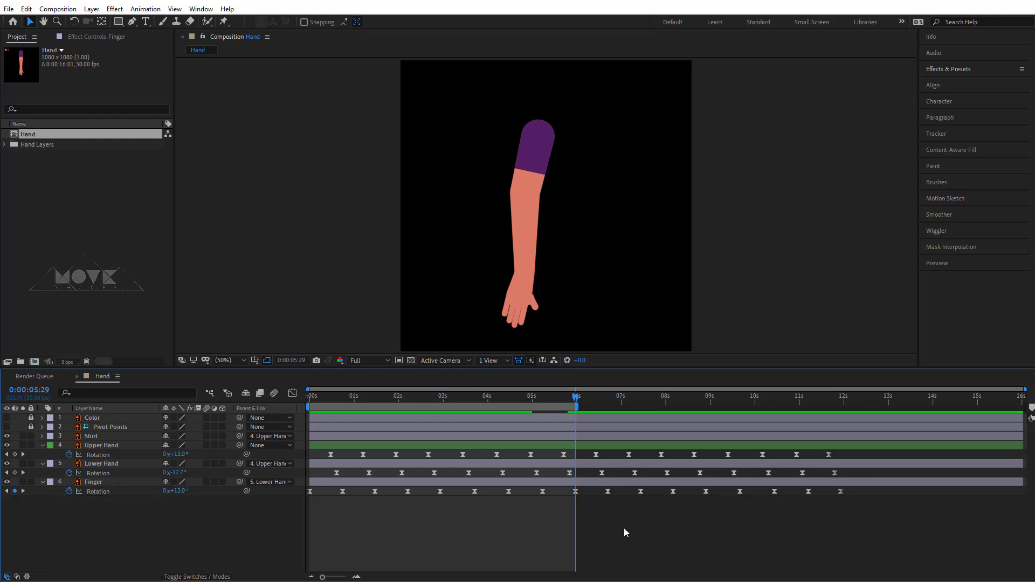